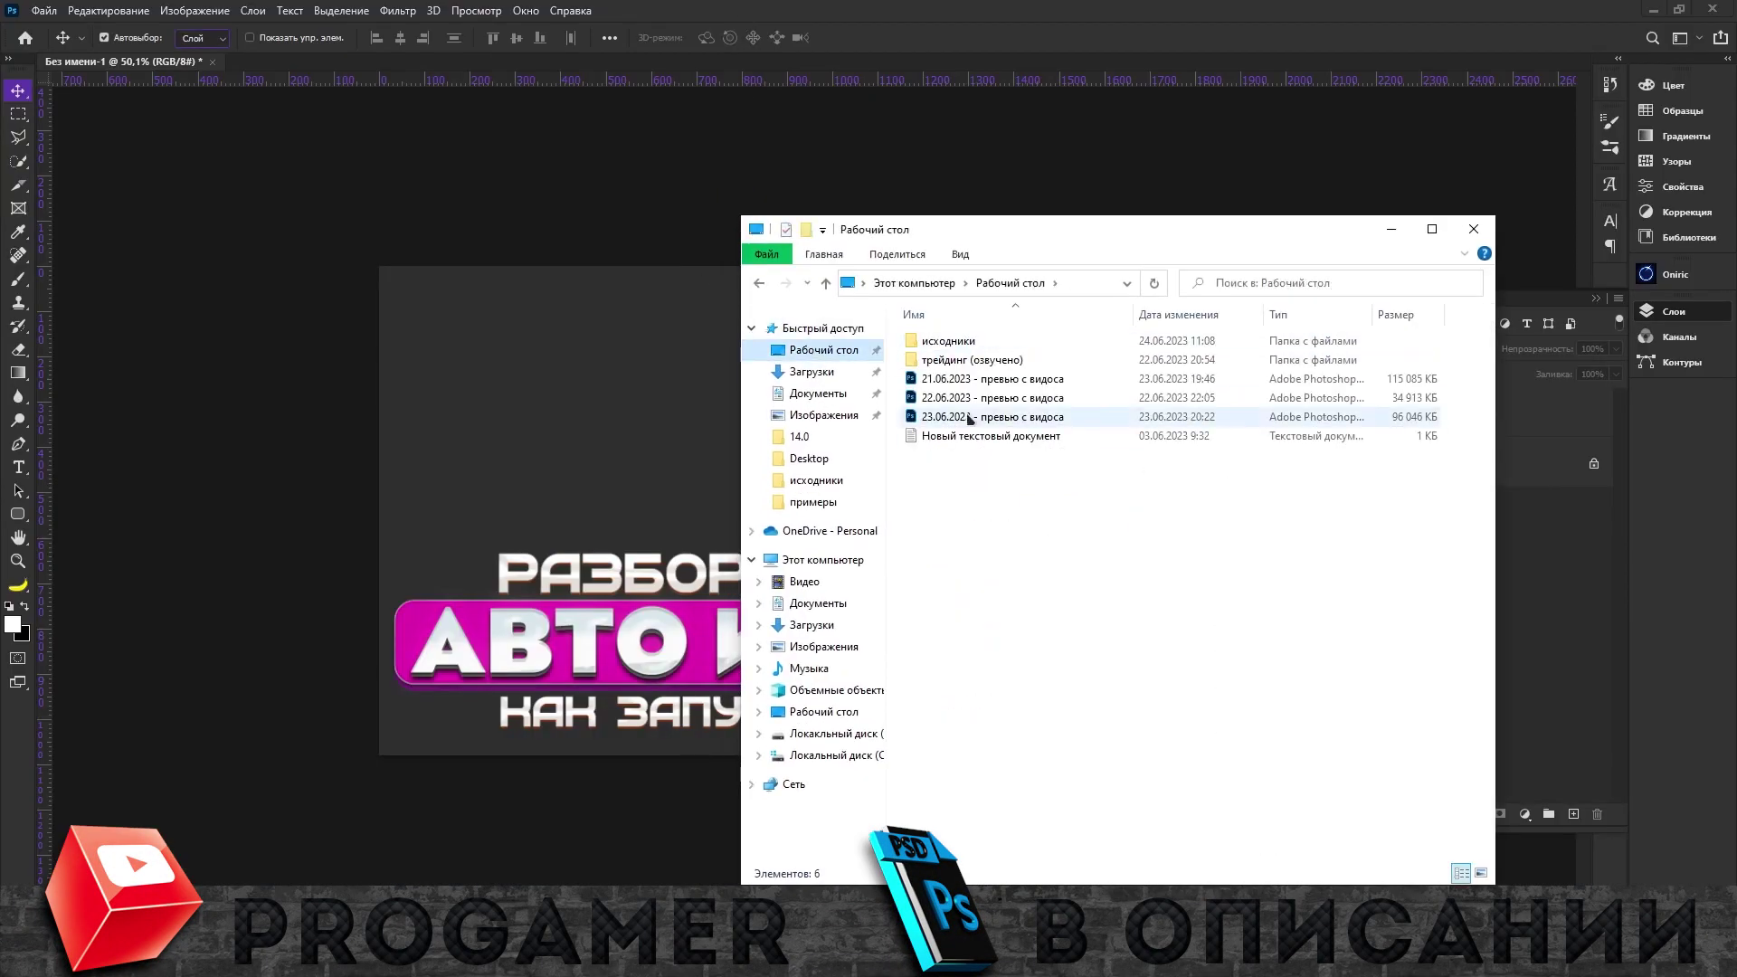
Place the city photo фон beneath the title and apply a Gaussian Blur.
double_click(951, 427)
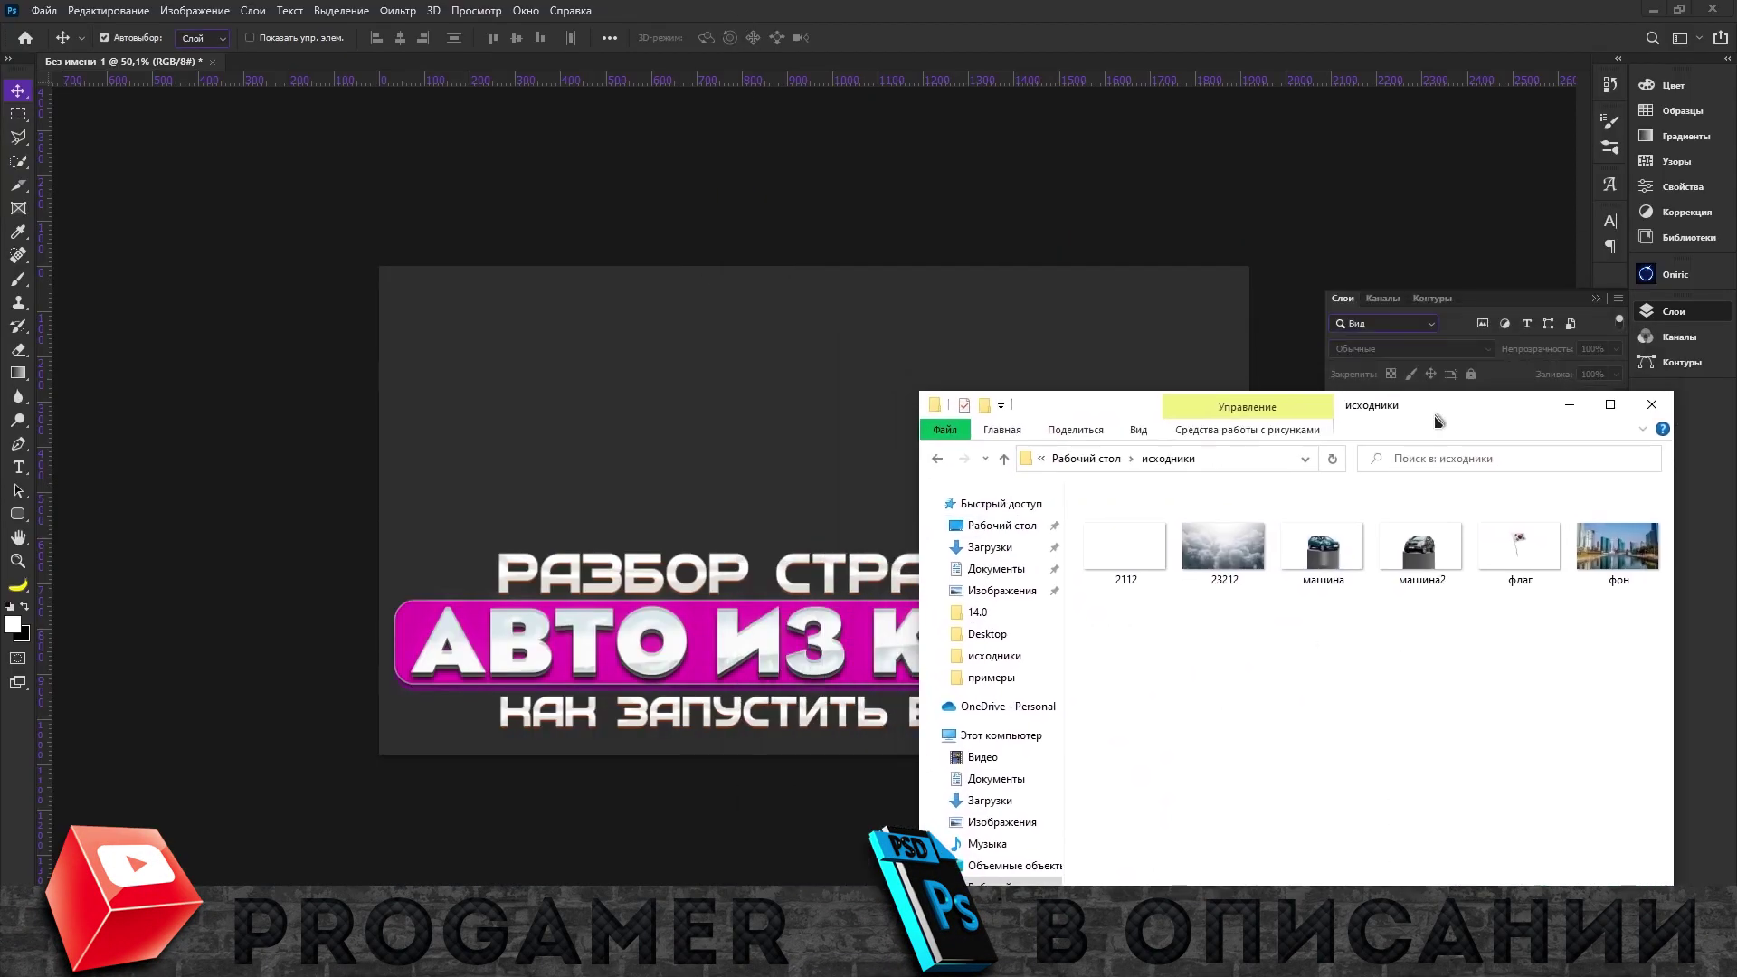
drag(1125, 563, 1131, 496)
key(Return)
key(ctrl+bracketleft)
click(399, 10)
click(792, 419)
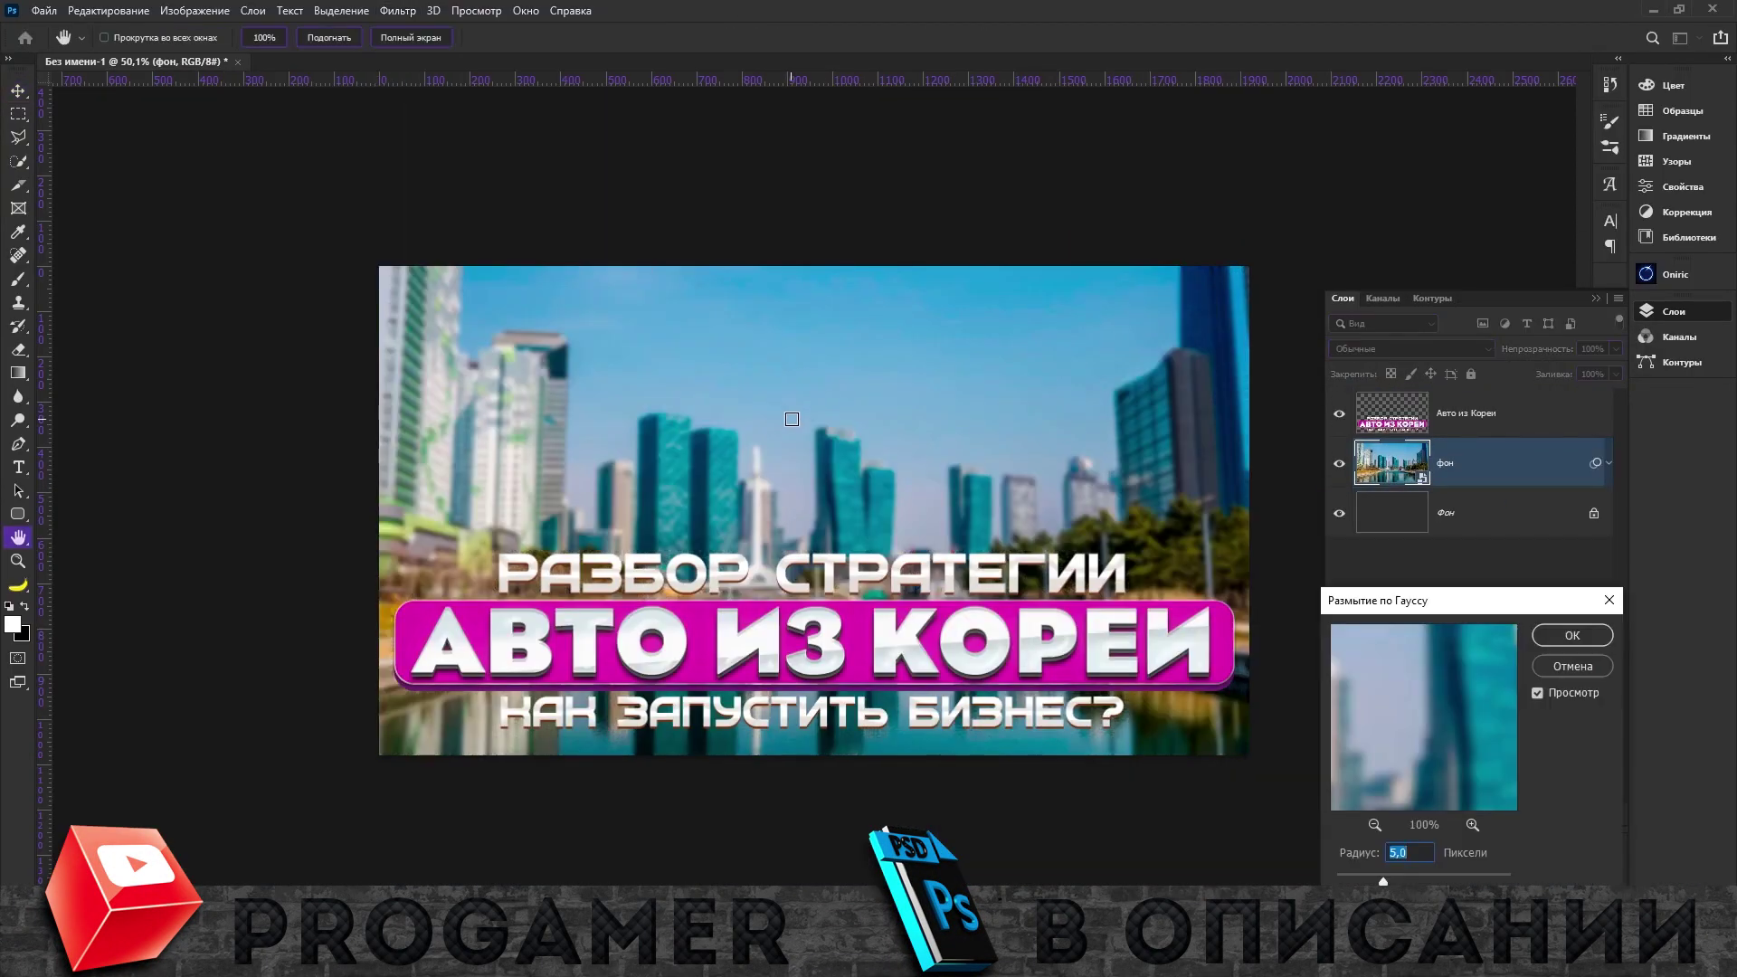
click(1538, 643)
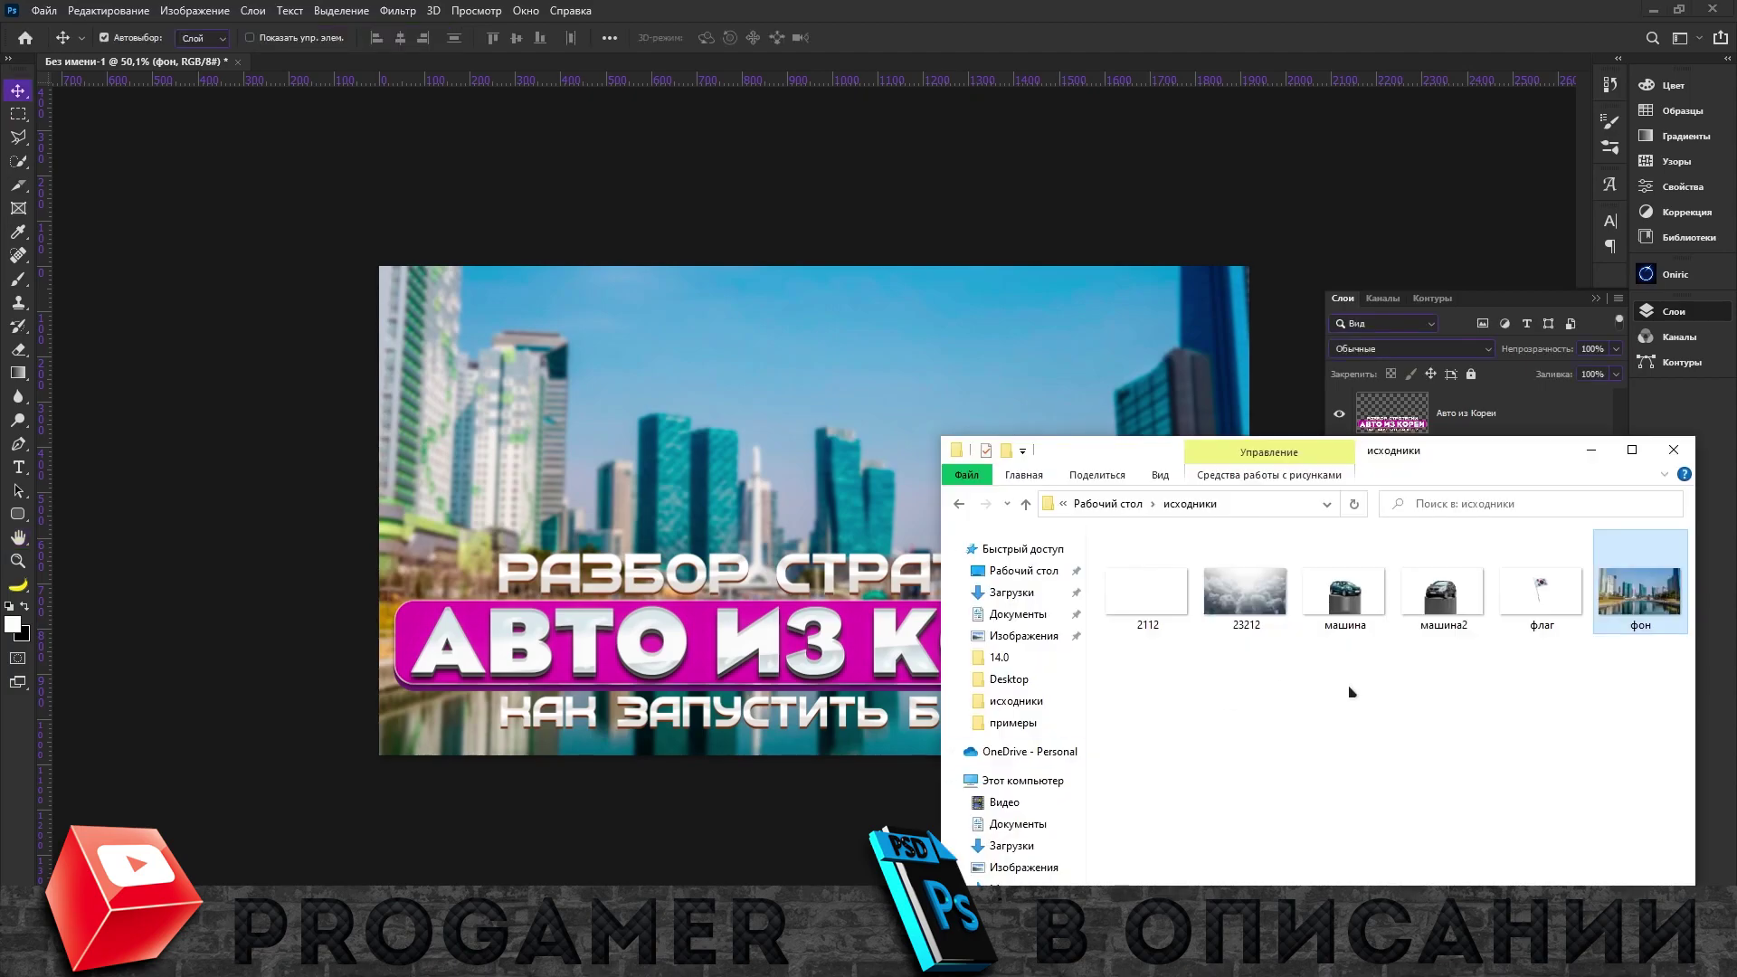
Add image 2112 and the man, enlarging the man to fill the centre.
drag(1137, 623, 797, 588)
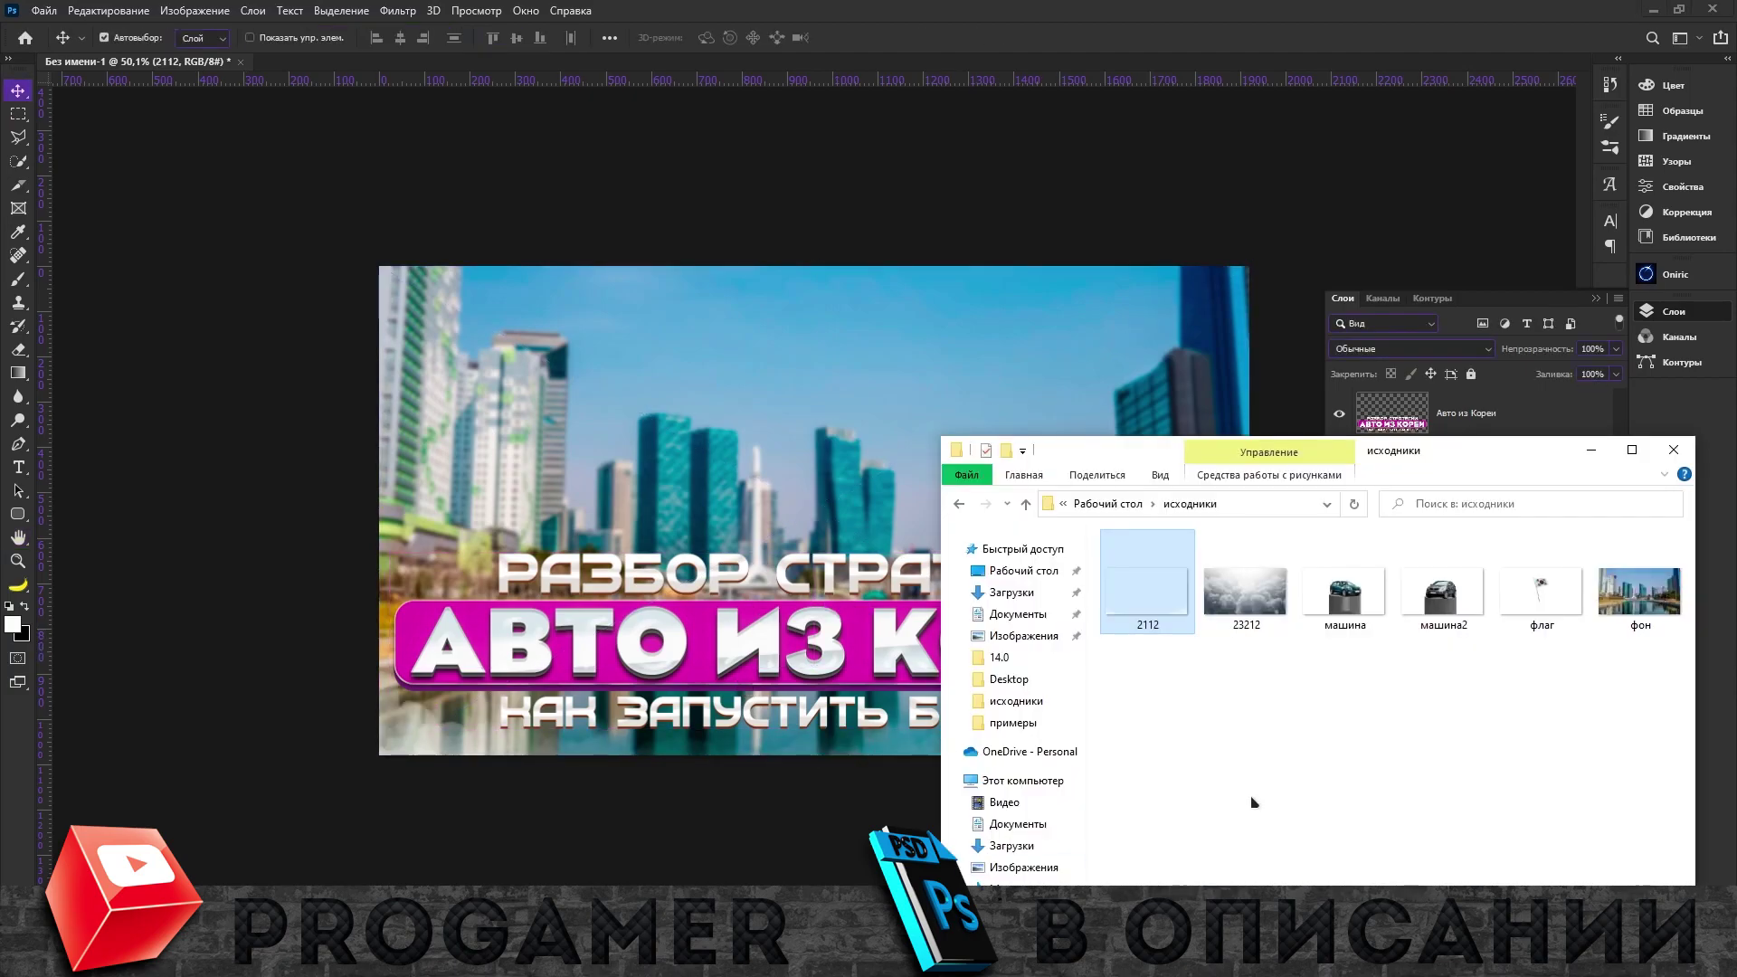
click(1011, 593)
drag(1144, 659, 796, 543)
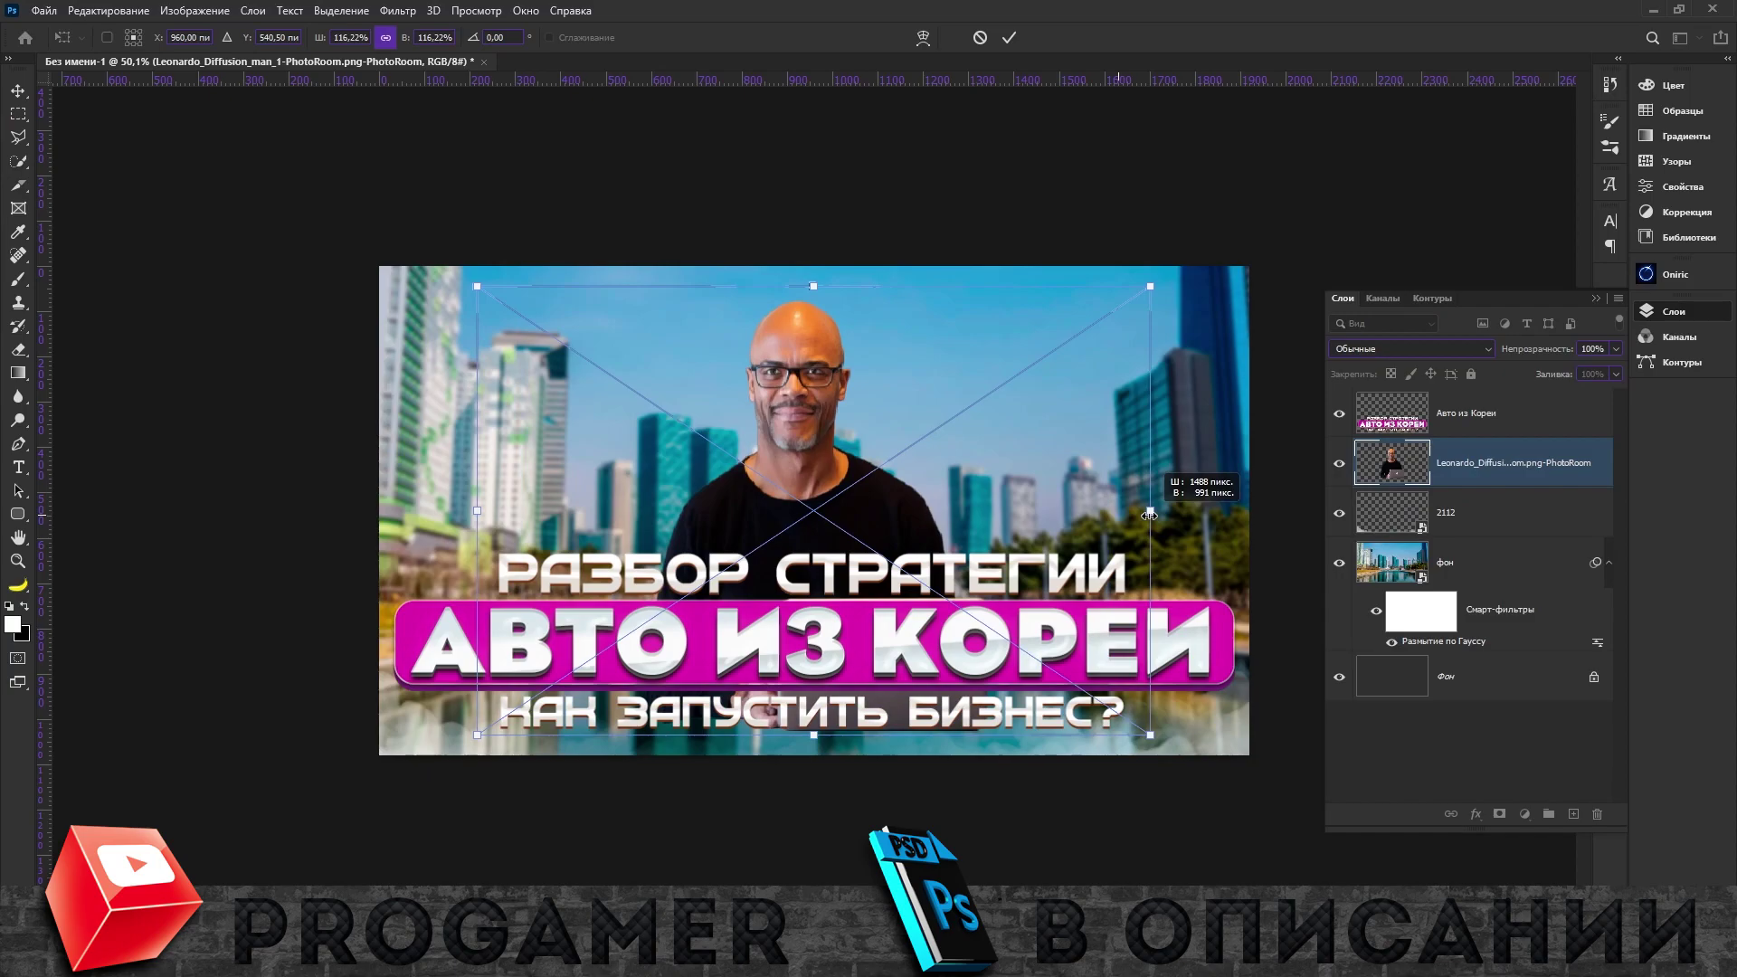
drag(1176, 511, 1200, 523)
key(Return)
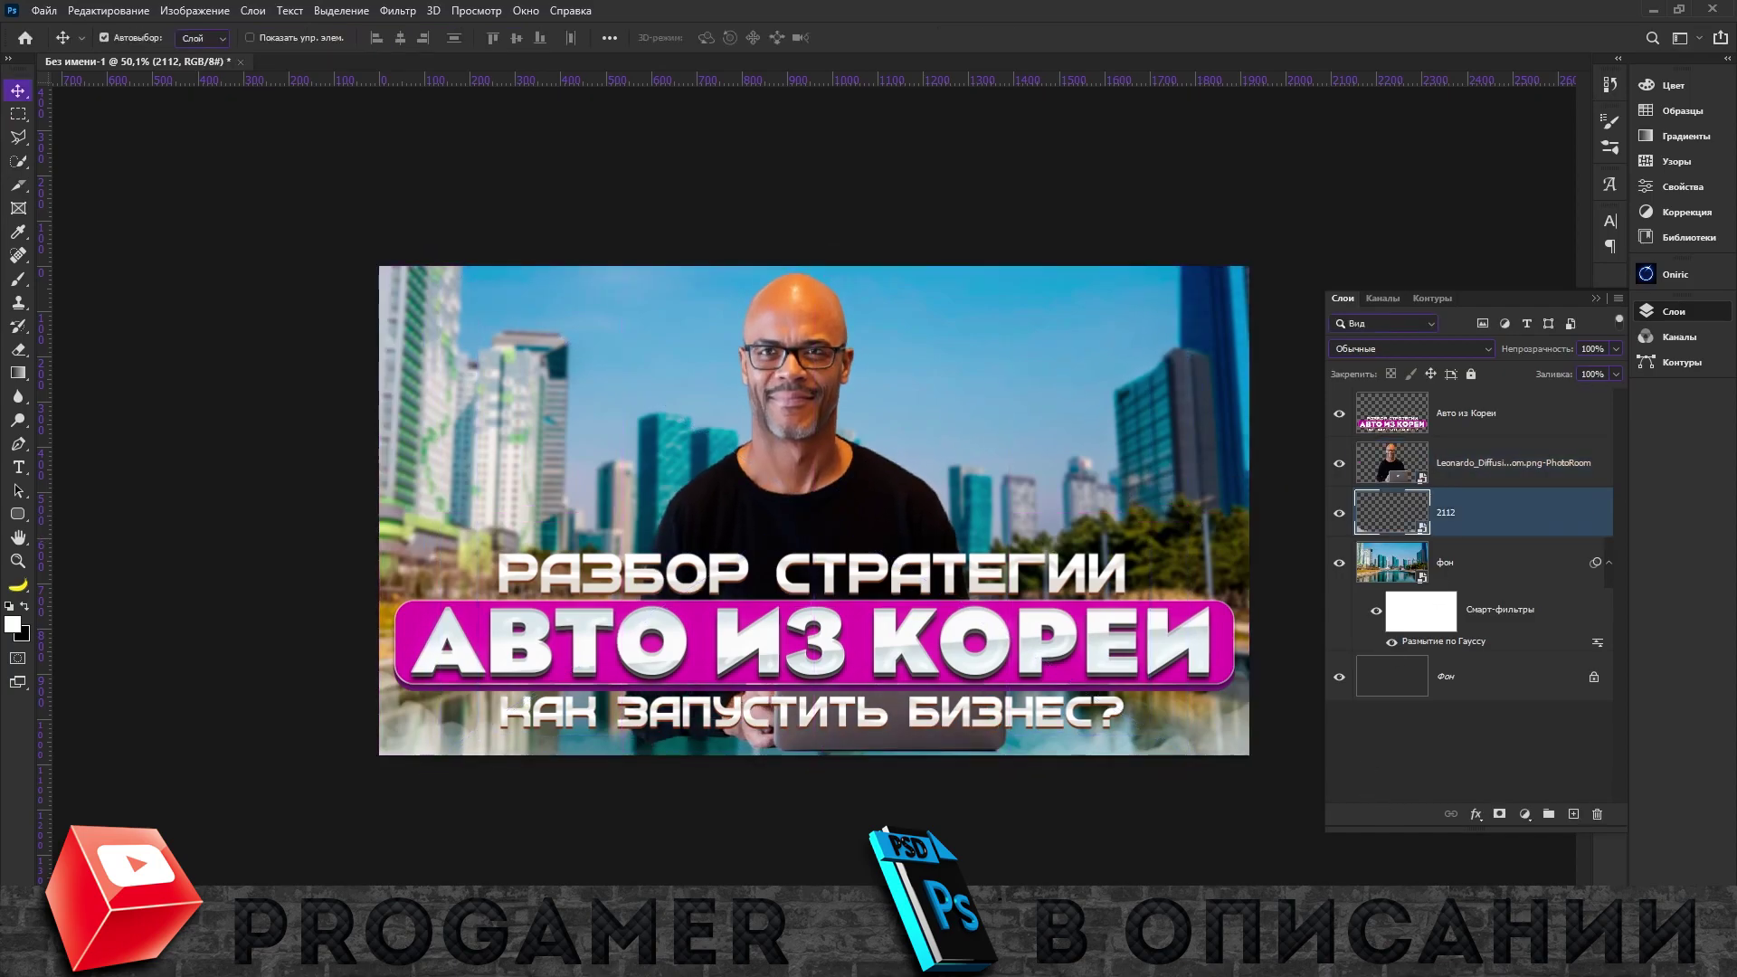
Place the two Kia car images on either side of the man.
key(alt+Tab)
click(1006, 573)
double_click(1131, 484)
mouse_move(1412, 570)
mouse_down()
mouse_move(1143, 500)
mouse_move(1411, 507)
mouse_up()
click(1484, 562)
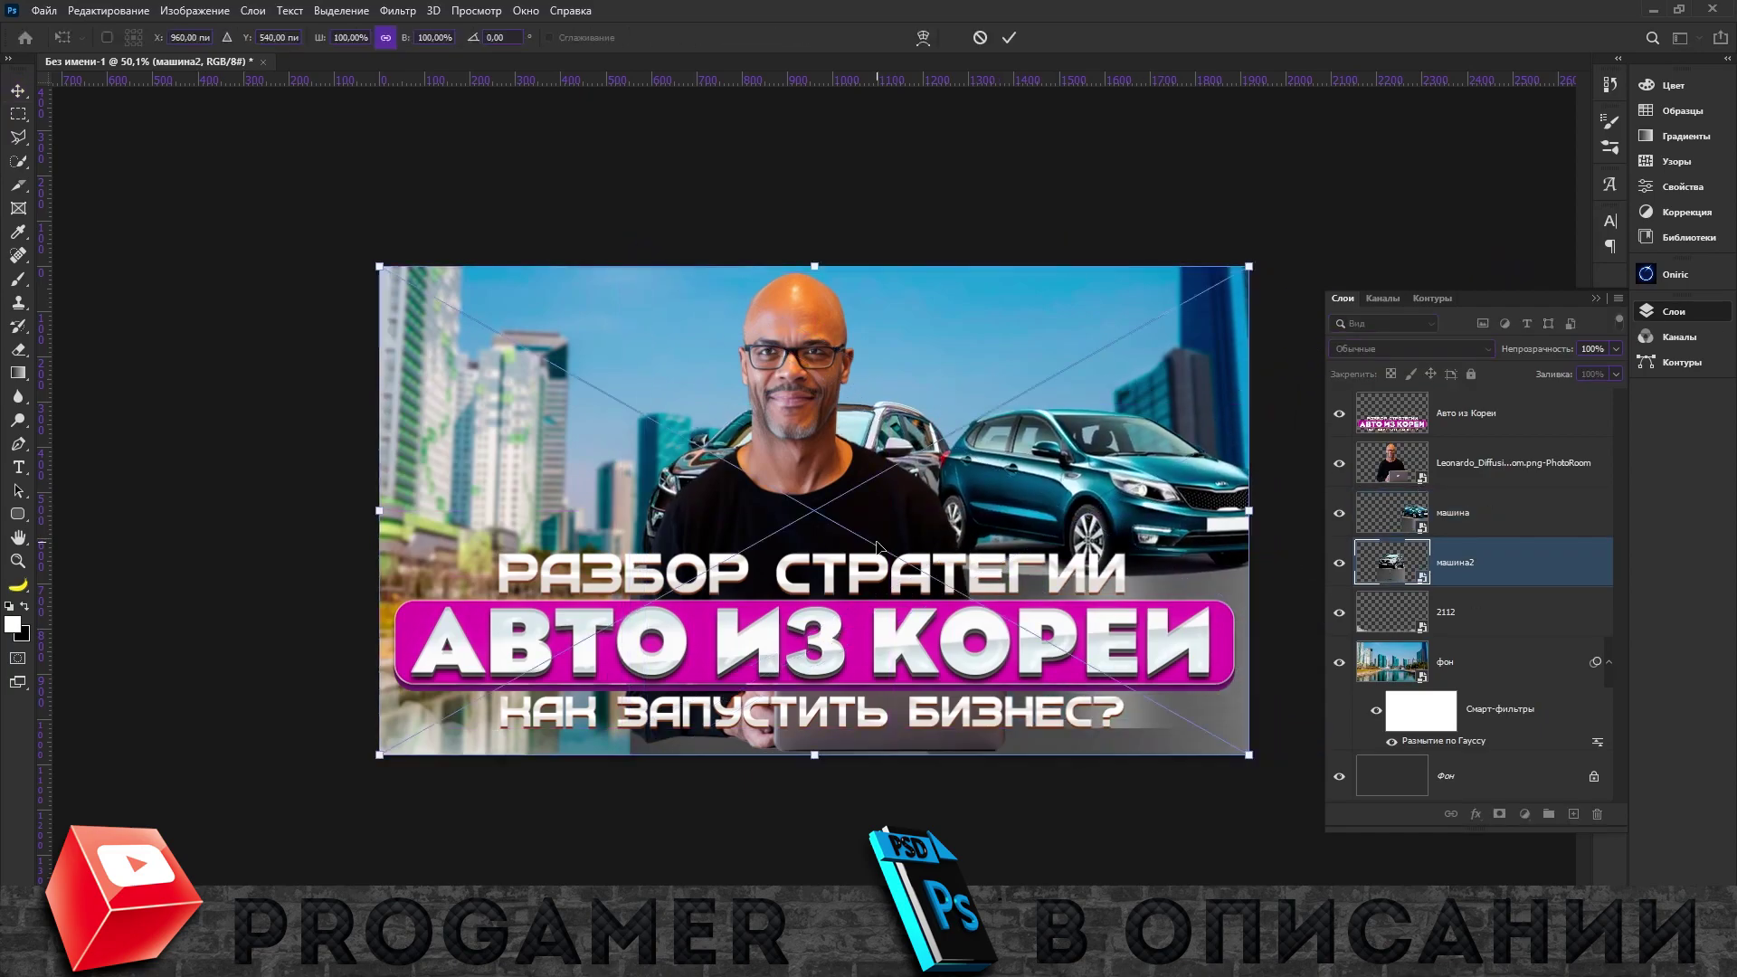
key(ctrl+t)
drag(874, 544, 589, 549)
key(Return)
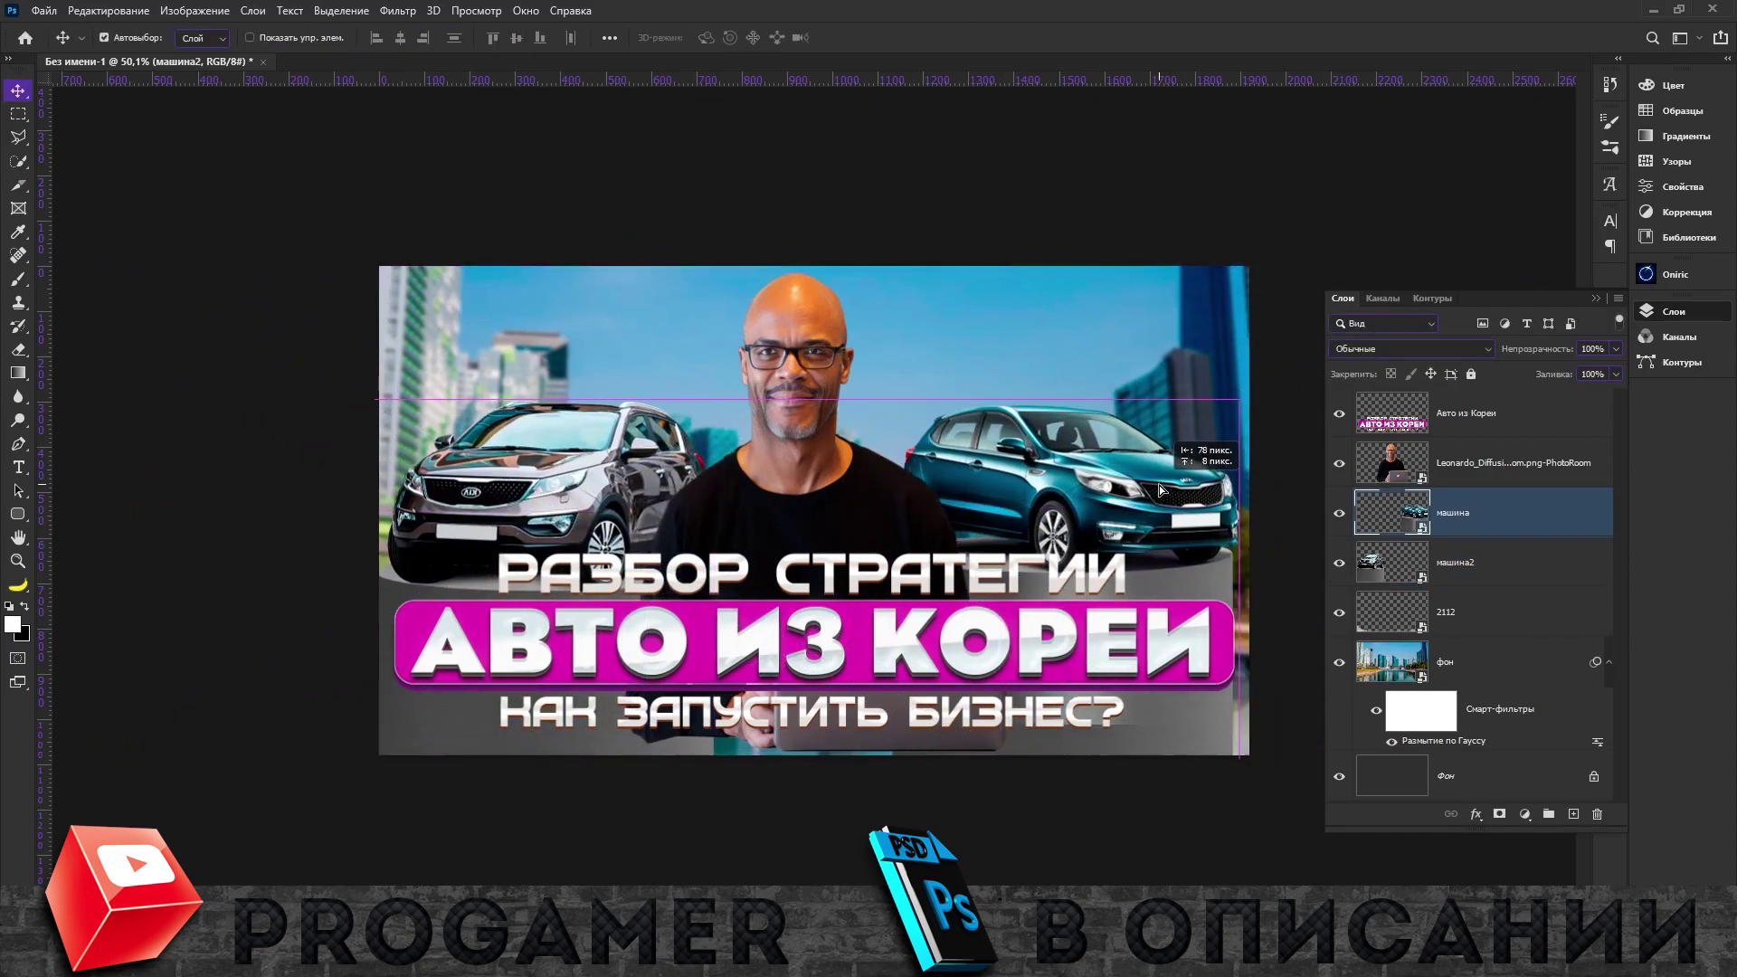
drag(1208, 494, 1154, 489)
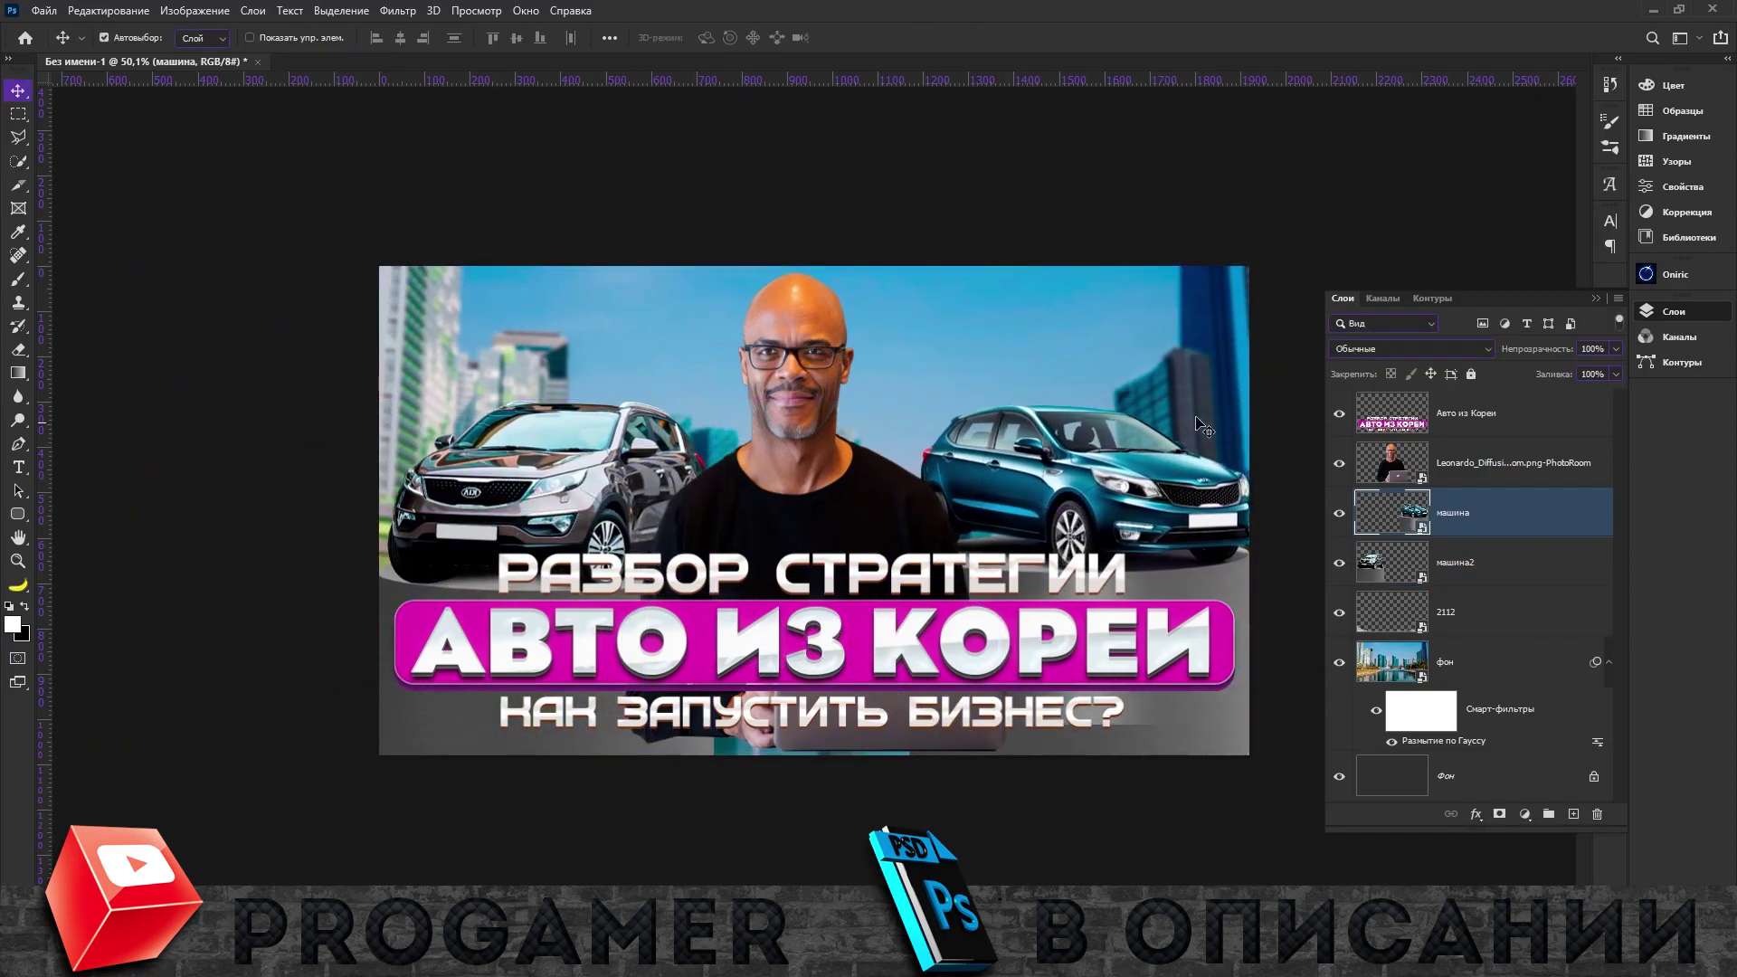
Add a new layer with a Gradient Map clipped to it.
click(1448, 611)
click(1524, 815)
click(1557, 769)
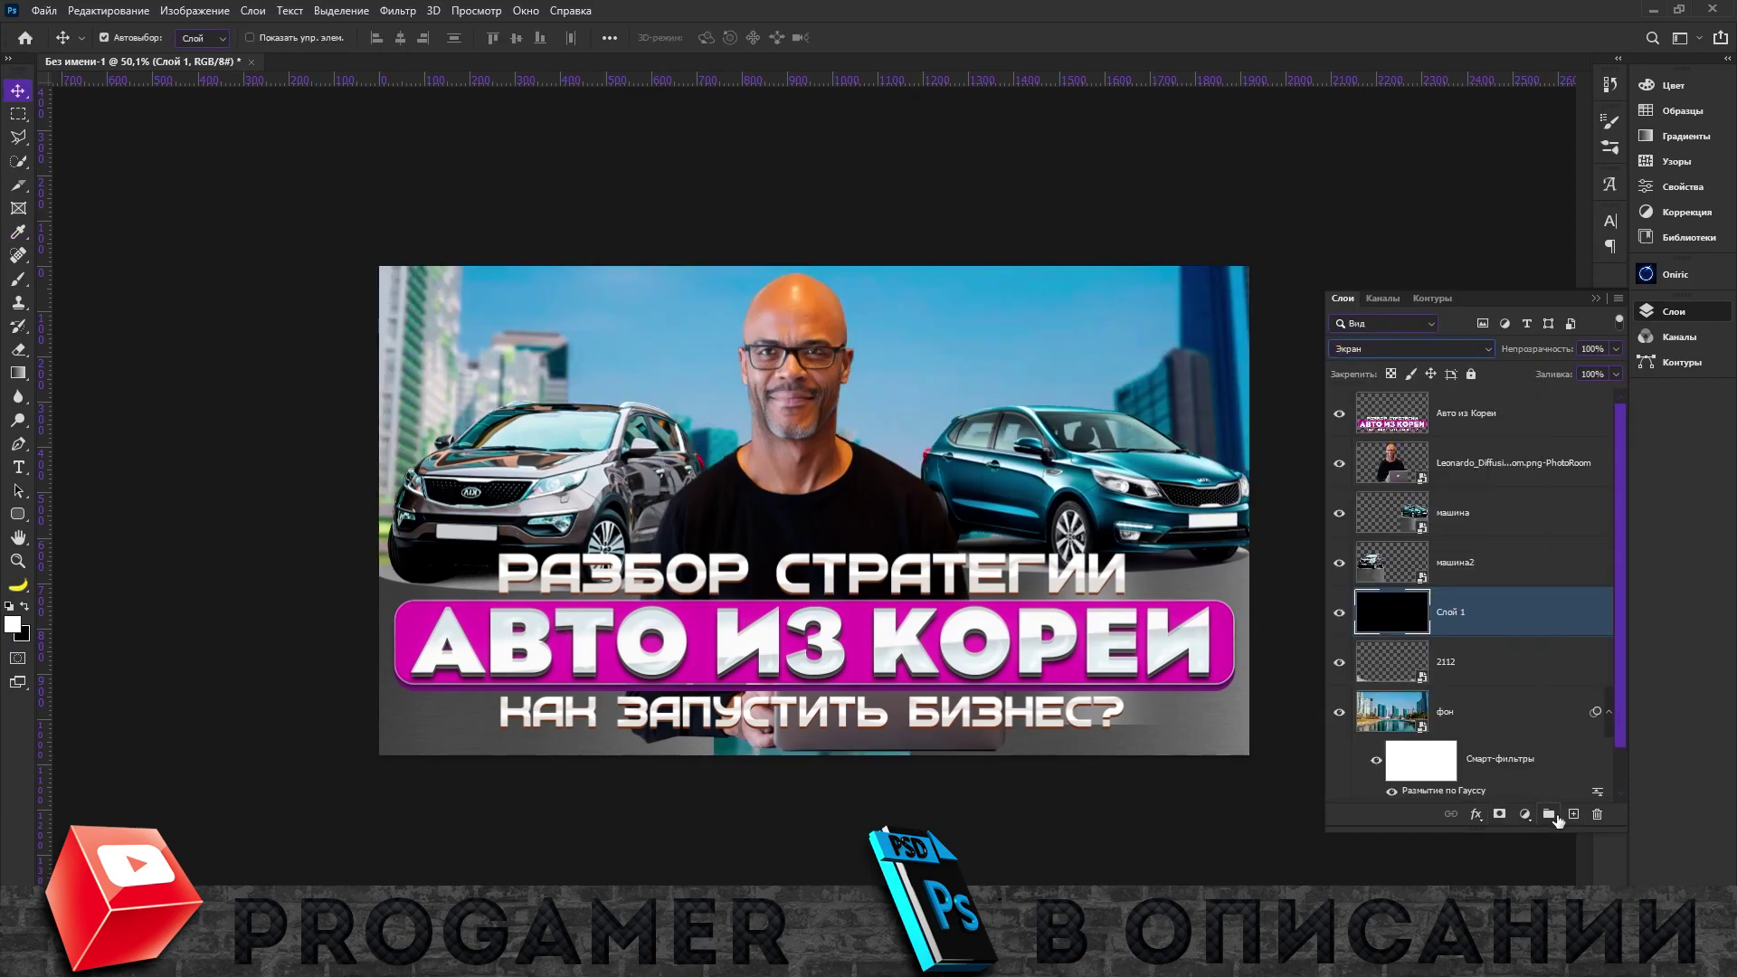
click(1600, 133)
click(1674, 311)
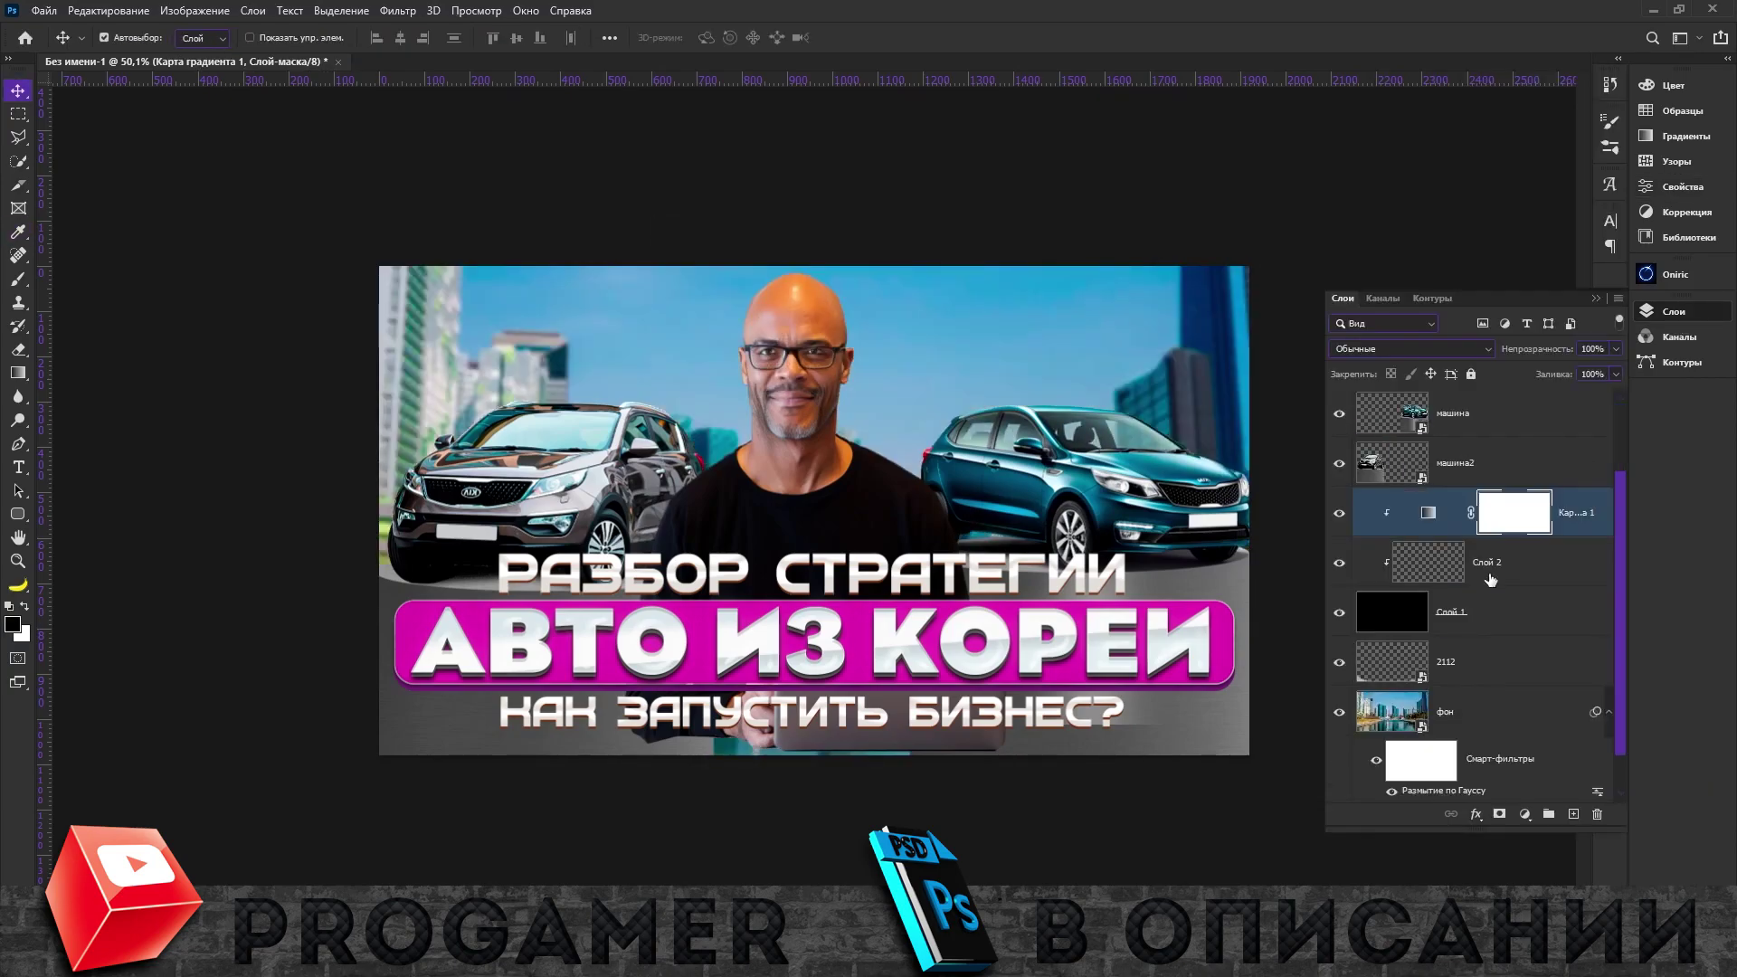
Add a colorized Hue/Saturation adjustment shifting the city background toward magenta, value 30.
click(1466, 663)
click(1525, 814)
click(1657, 636)
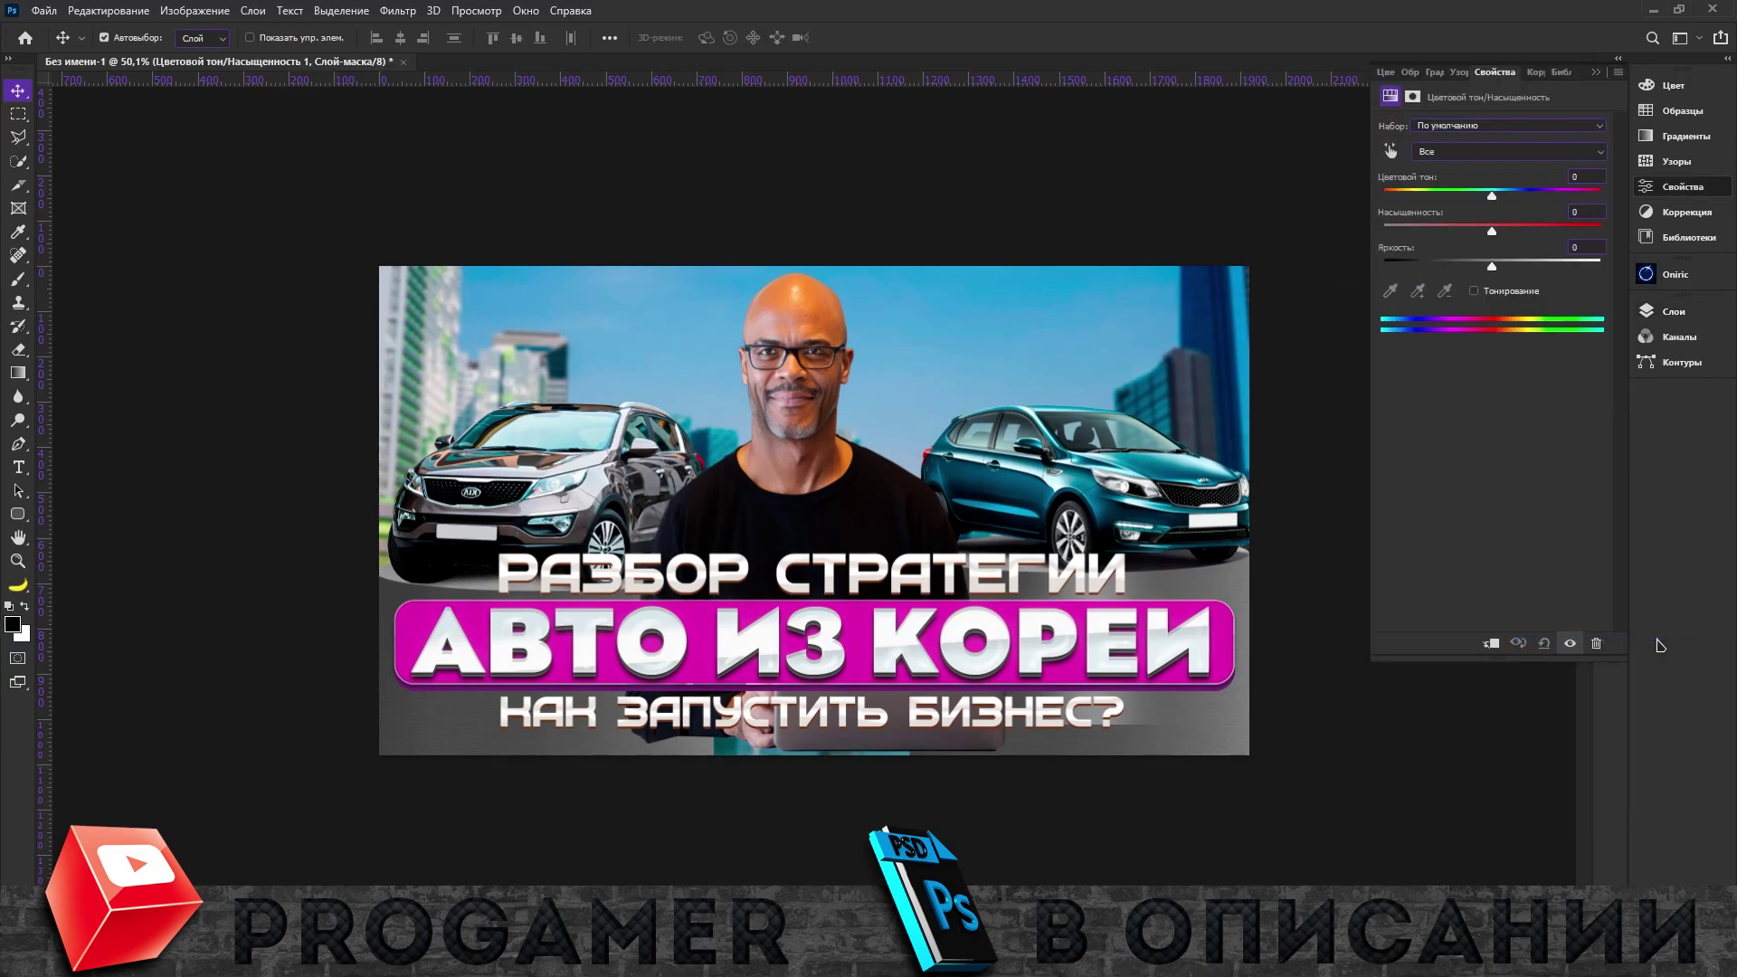
drag(1492, 195, 1571, 197)
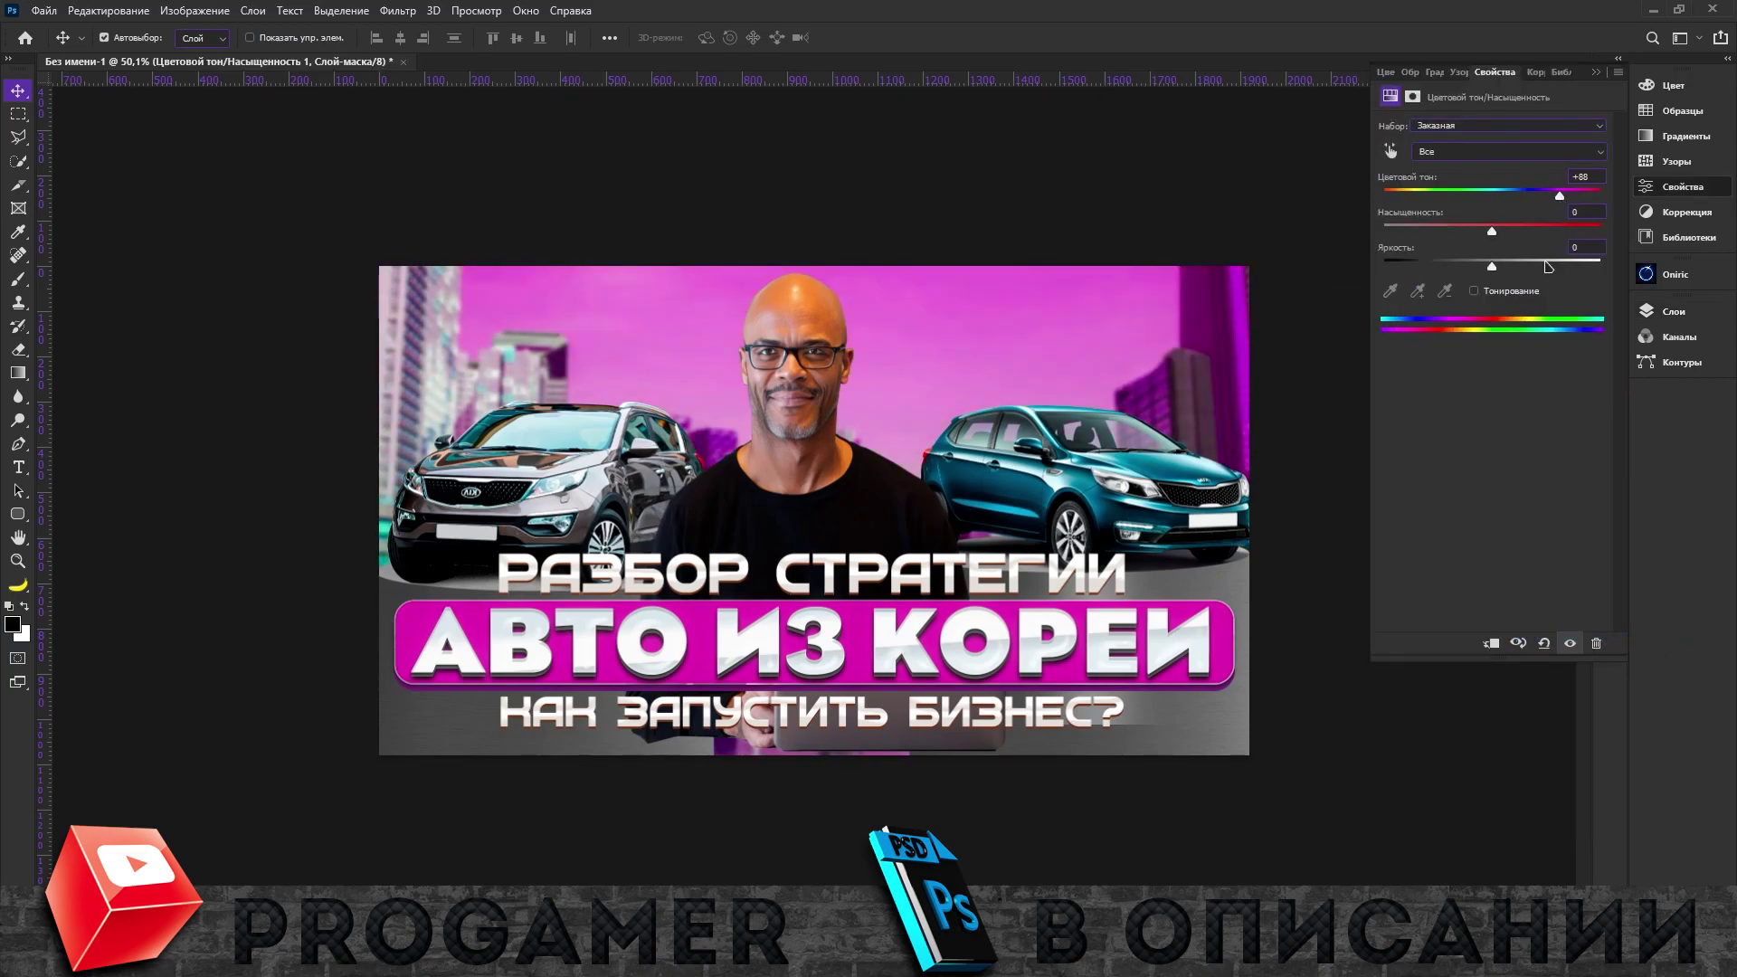
click(1474, 290)
text(30)
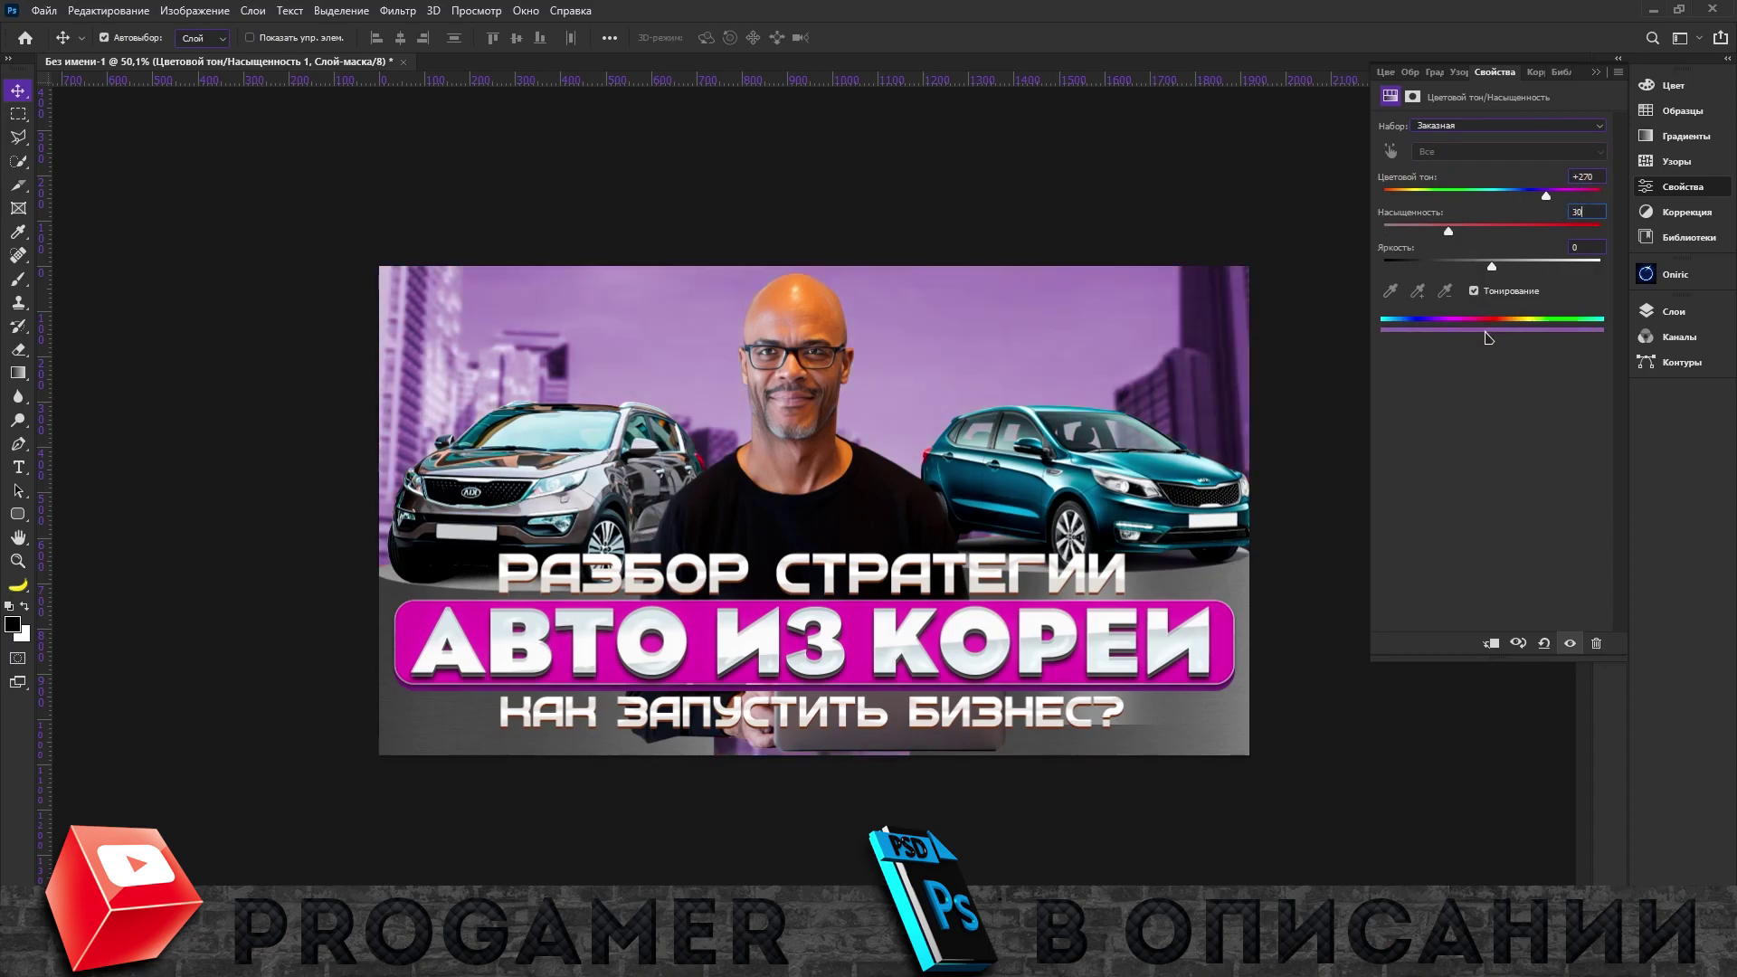
Add a second darkening Hue/Saturation layer, duplicate it and invert the copy's mask.
click(1674, 311)
click(1557, 859)
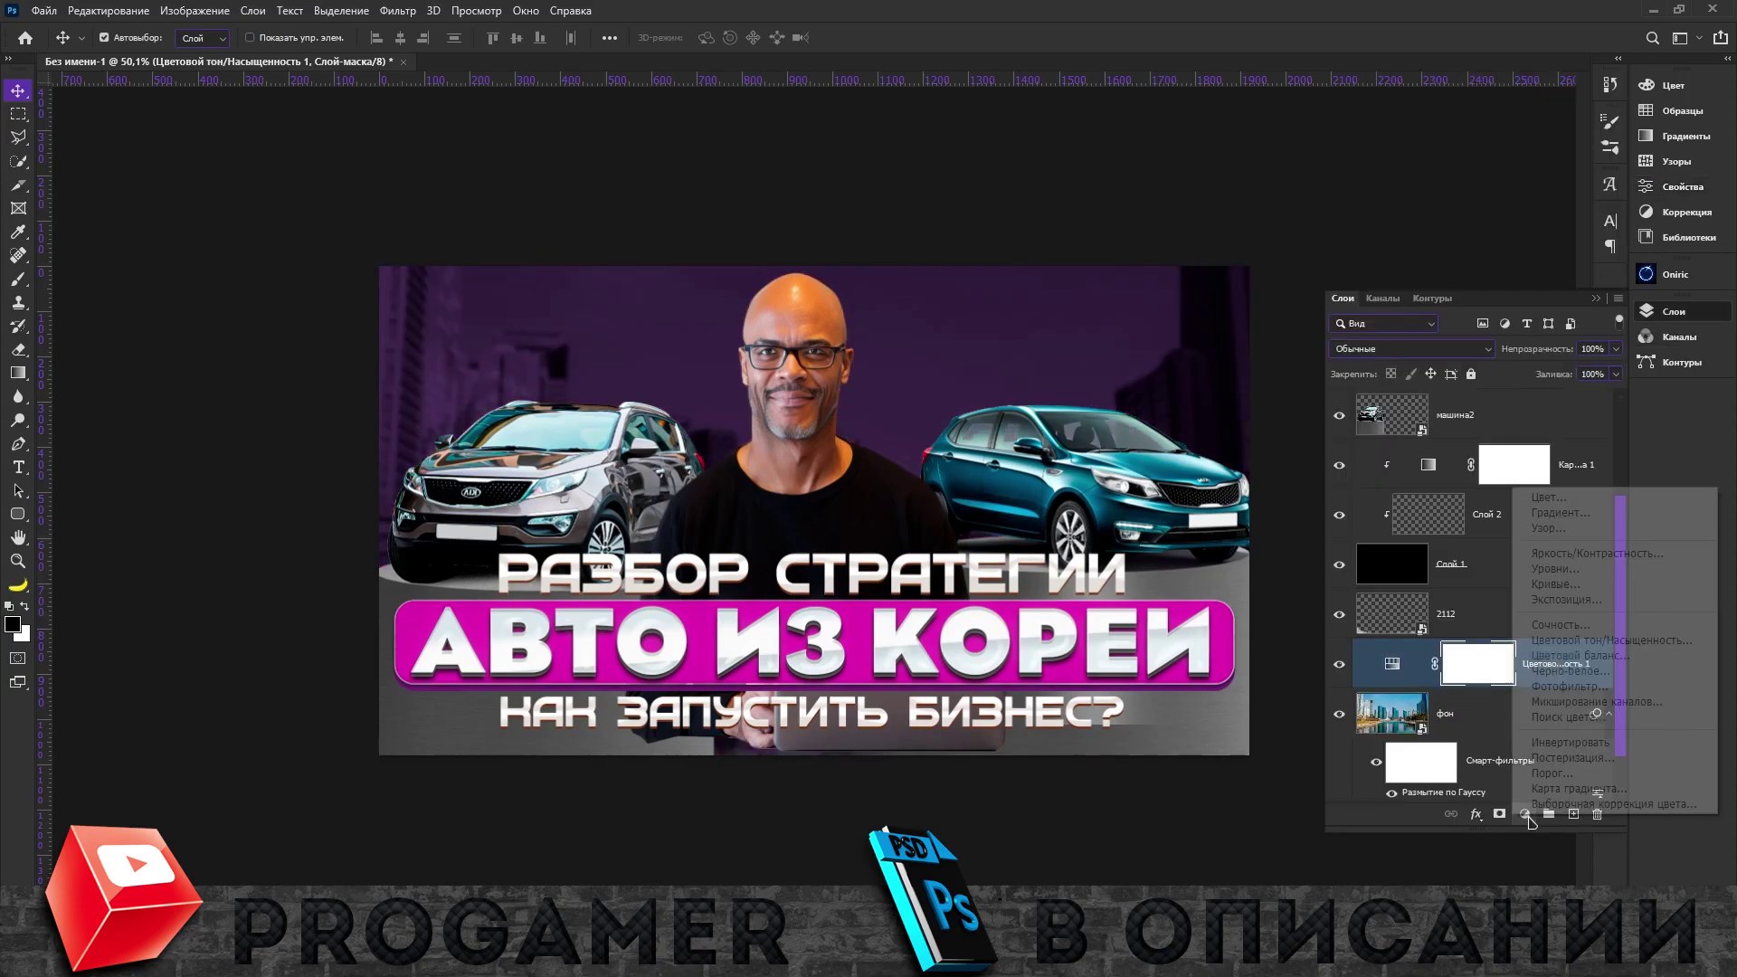
click(1596, 644)
click(1713, 308)
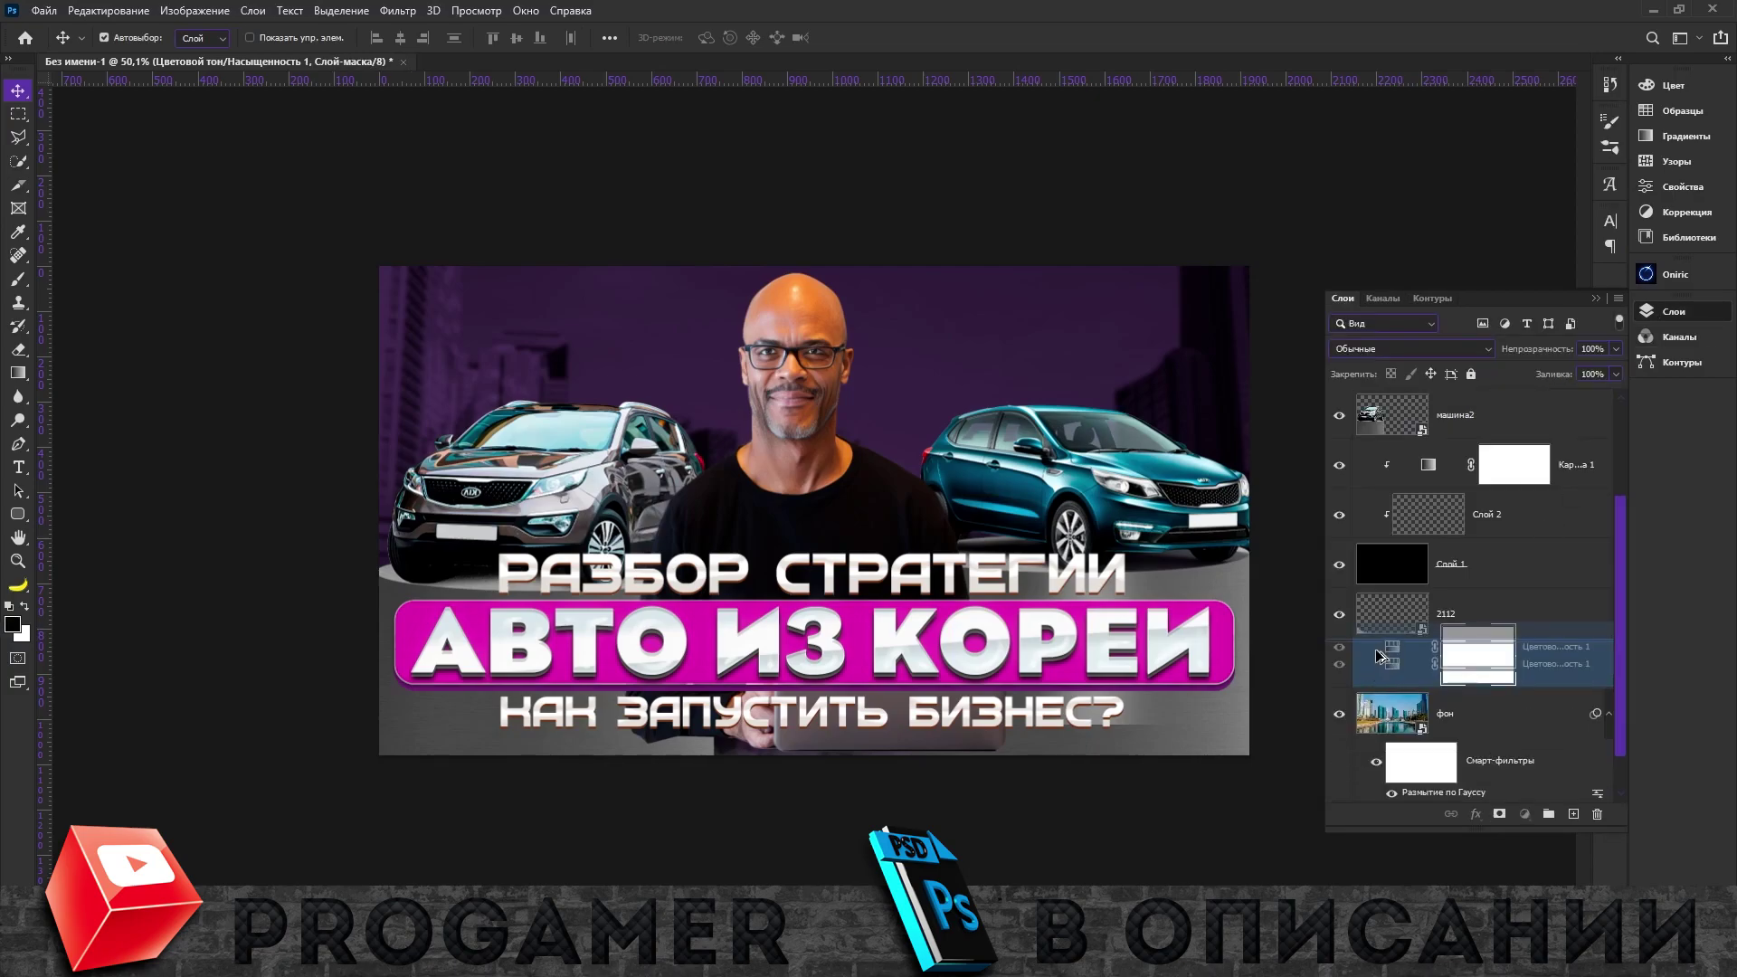
drag(1377, 655, 1419, 644)
key(ctrl+i)
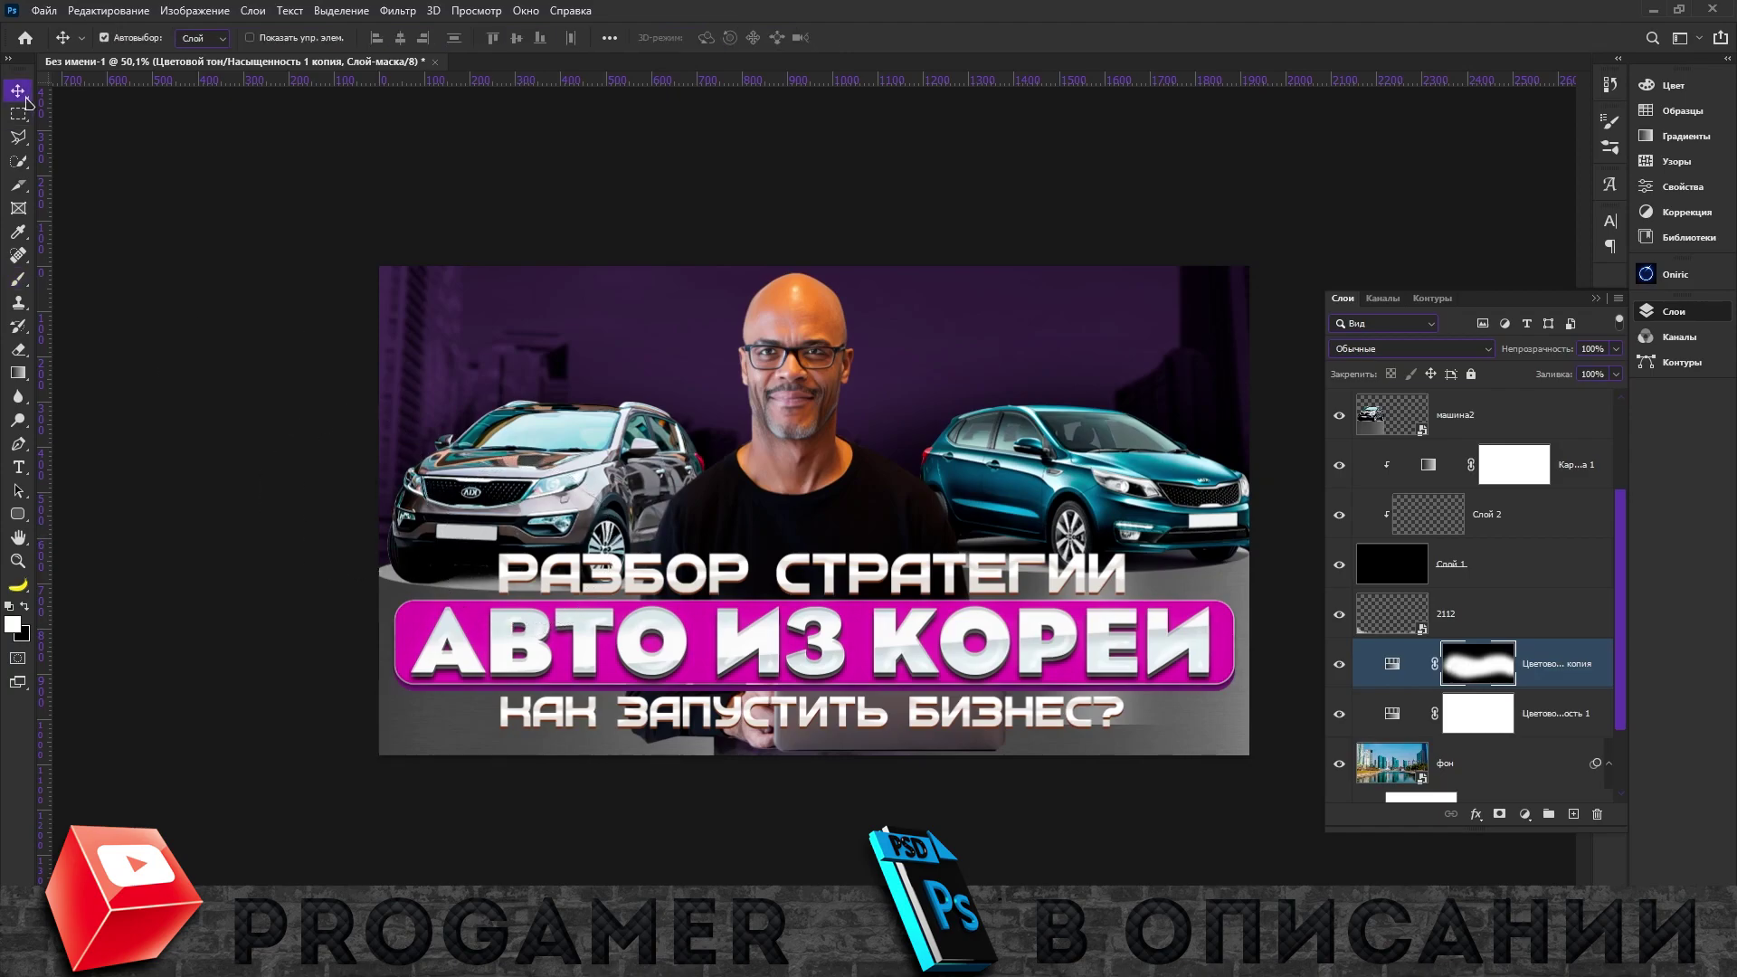
Paint a soft white glow around the man's head on the empty layer.
scroll(1457, 607, up, 2)
click(1456, 613)
key(b)
click(876, 520)
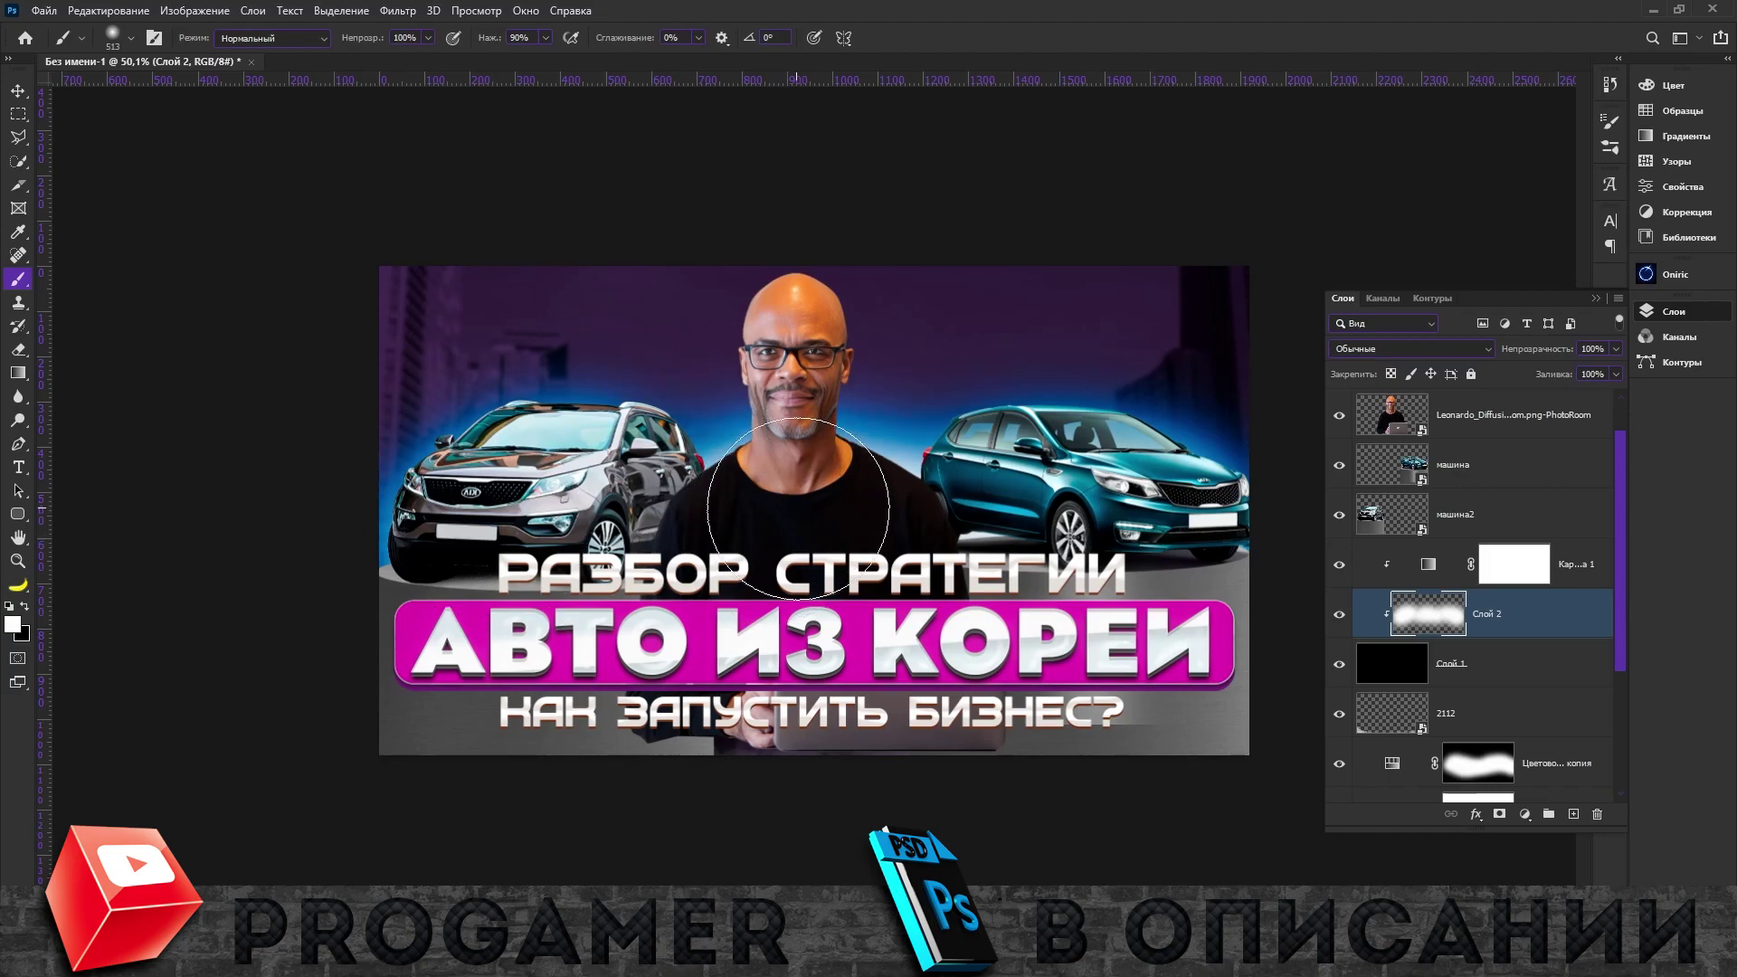
drag(798, 509, 795, 407)
key(v)
key(ctrl+minus)
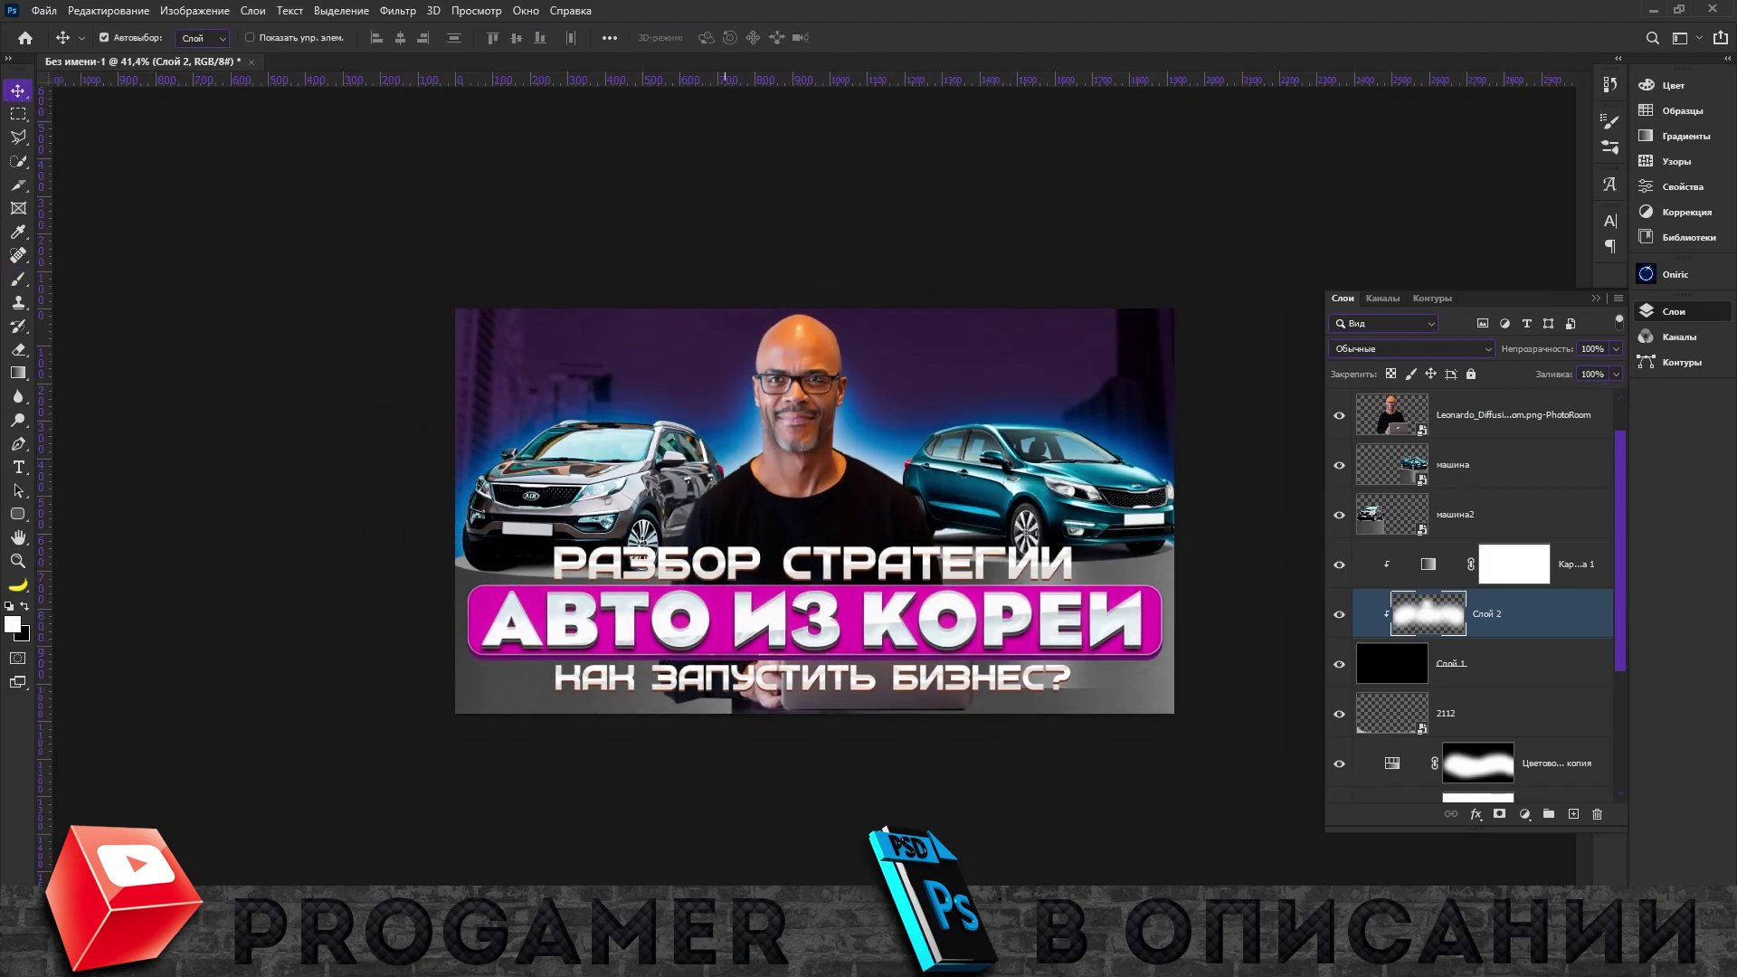
Place smoke image 23212 at the bottom and add an empty layer above the man.
drag(1444, 582, 956, 618)
key(Return)
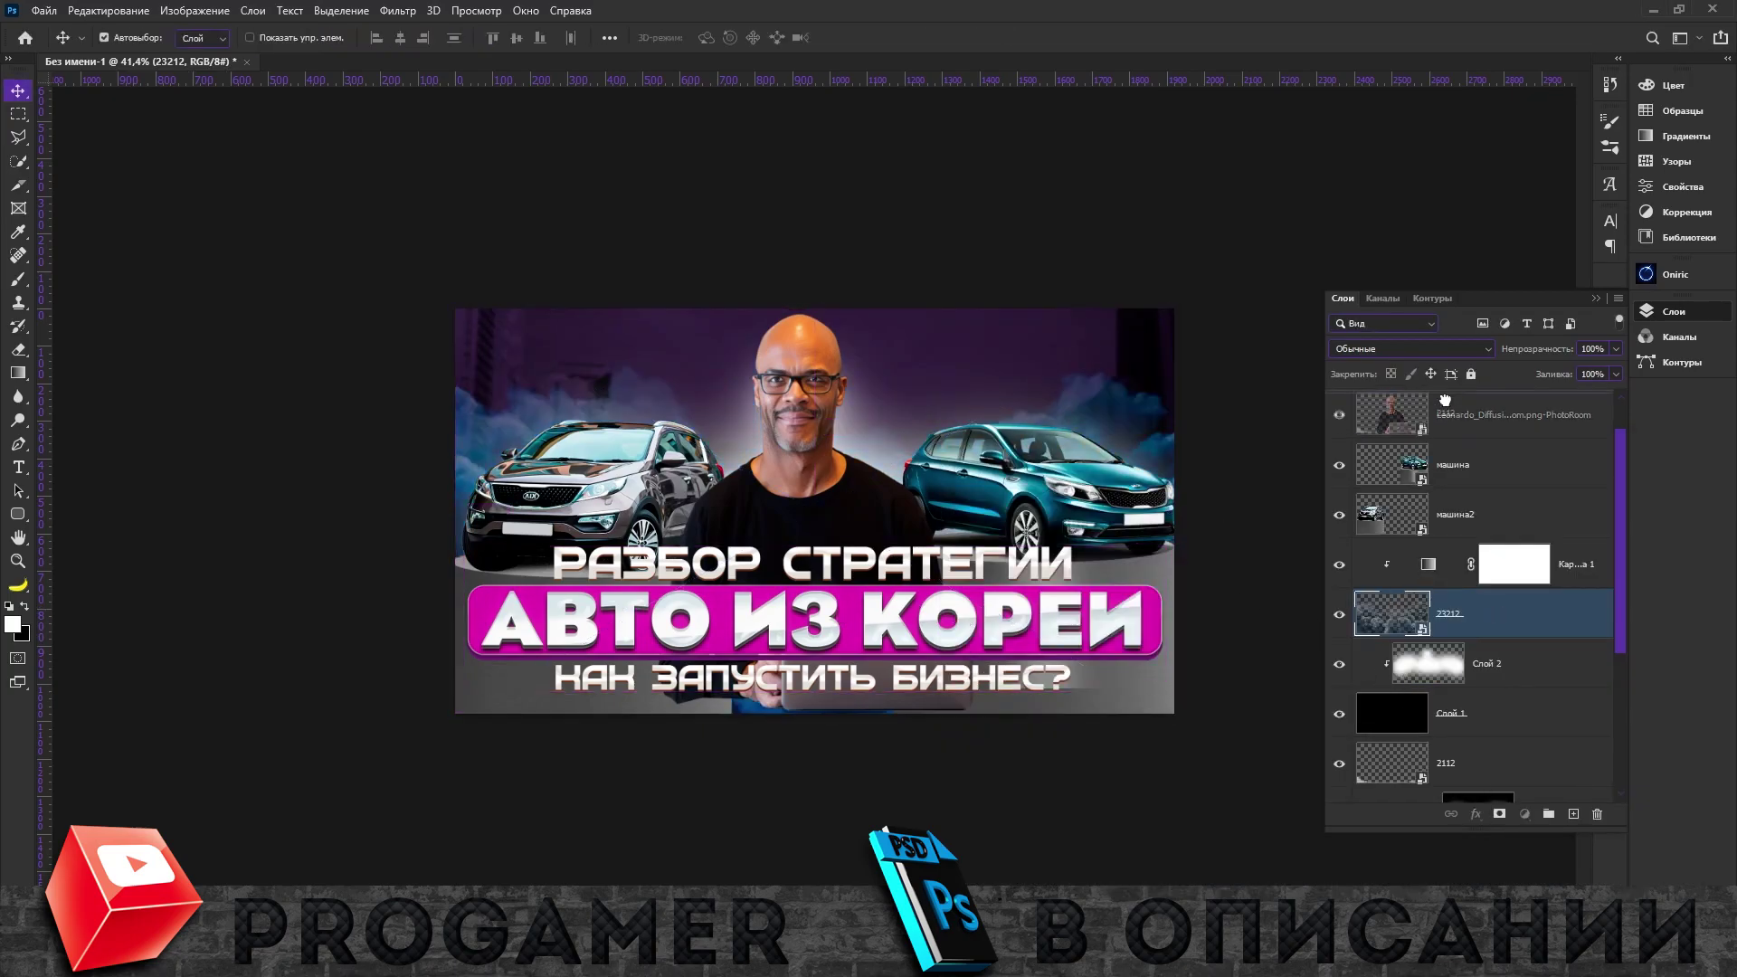
drag(1445, 400, 1469, 465)
key(alt+bracketleft)
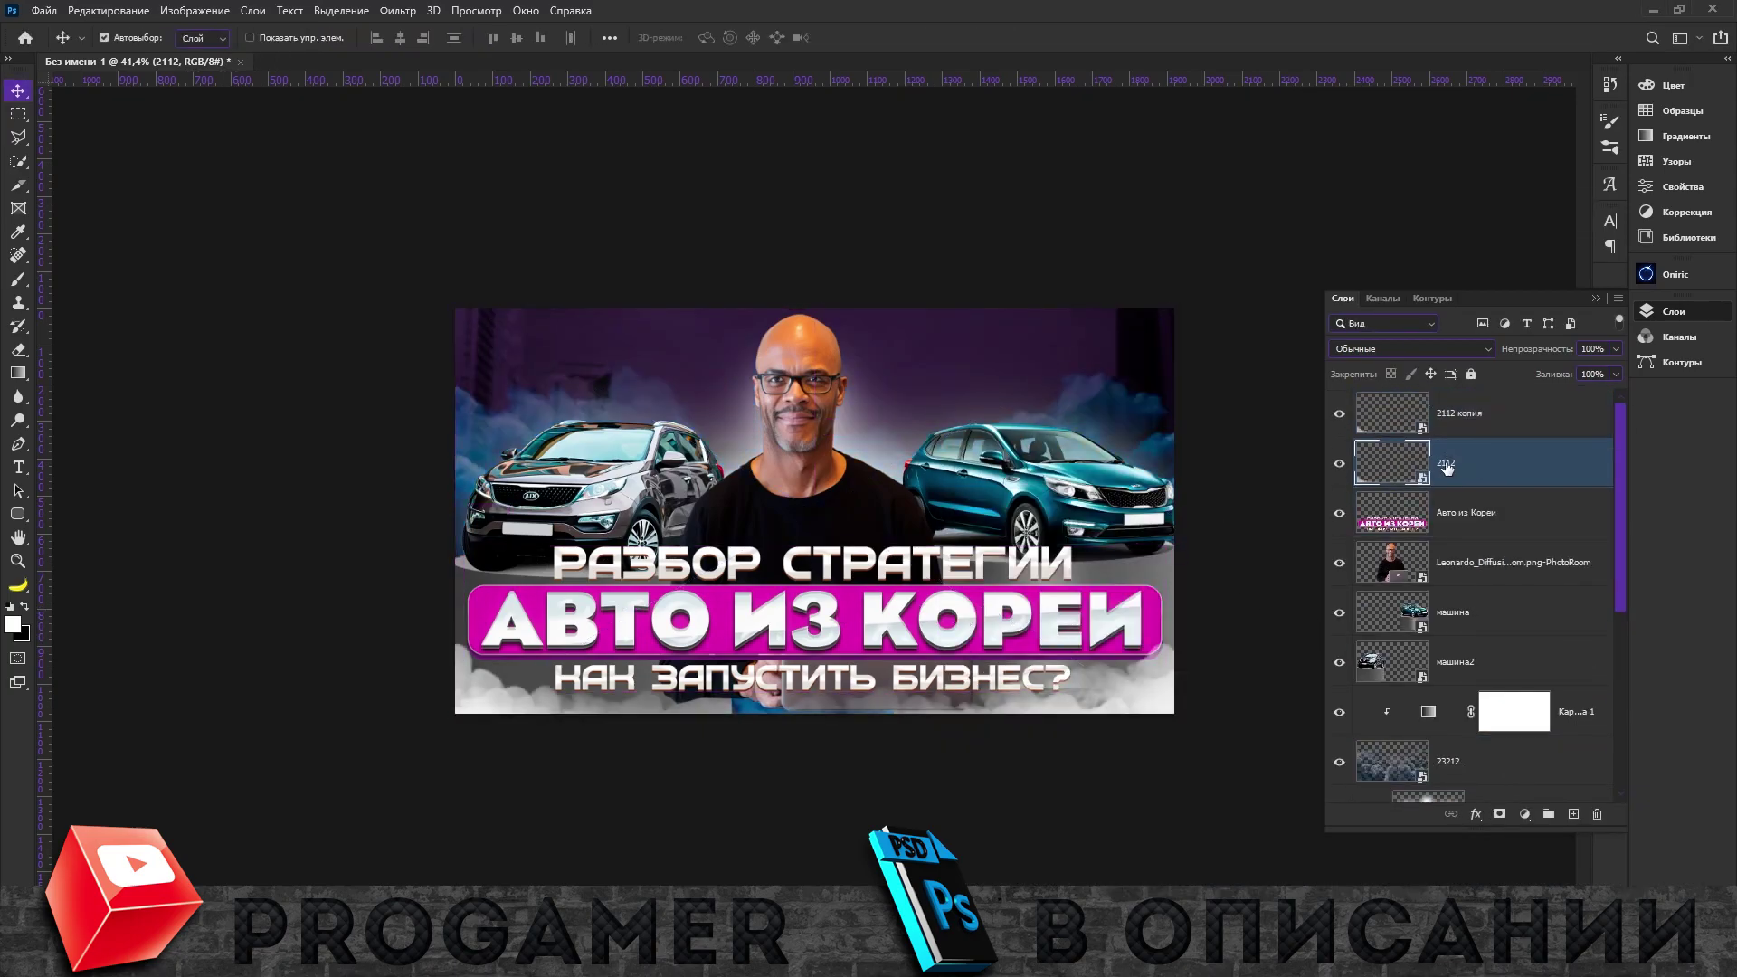
key(alt+bracketleft)
key(alt+bracketleft)
key(ctrl+shift+alt+n)
key(b)
drag(507, 665, 633, 665)
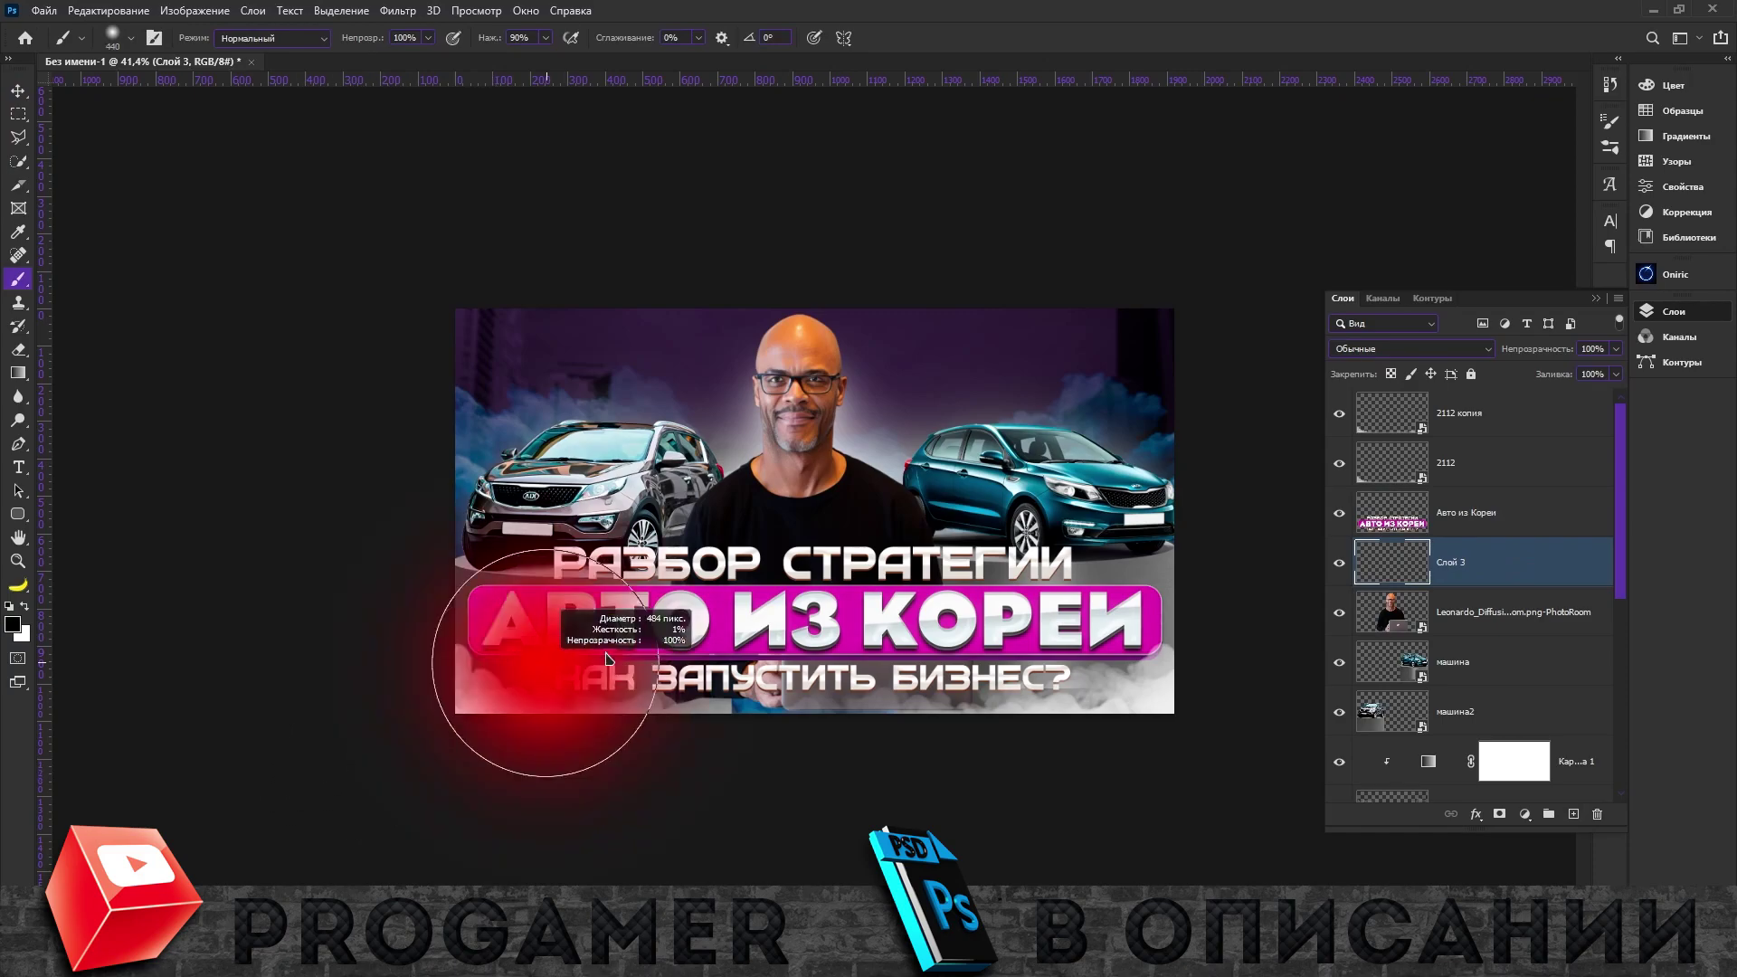
key(x)
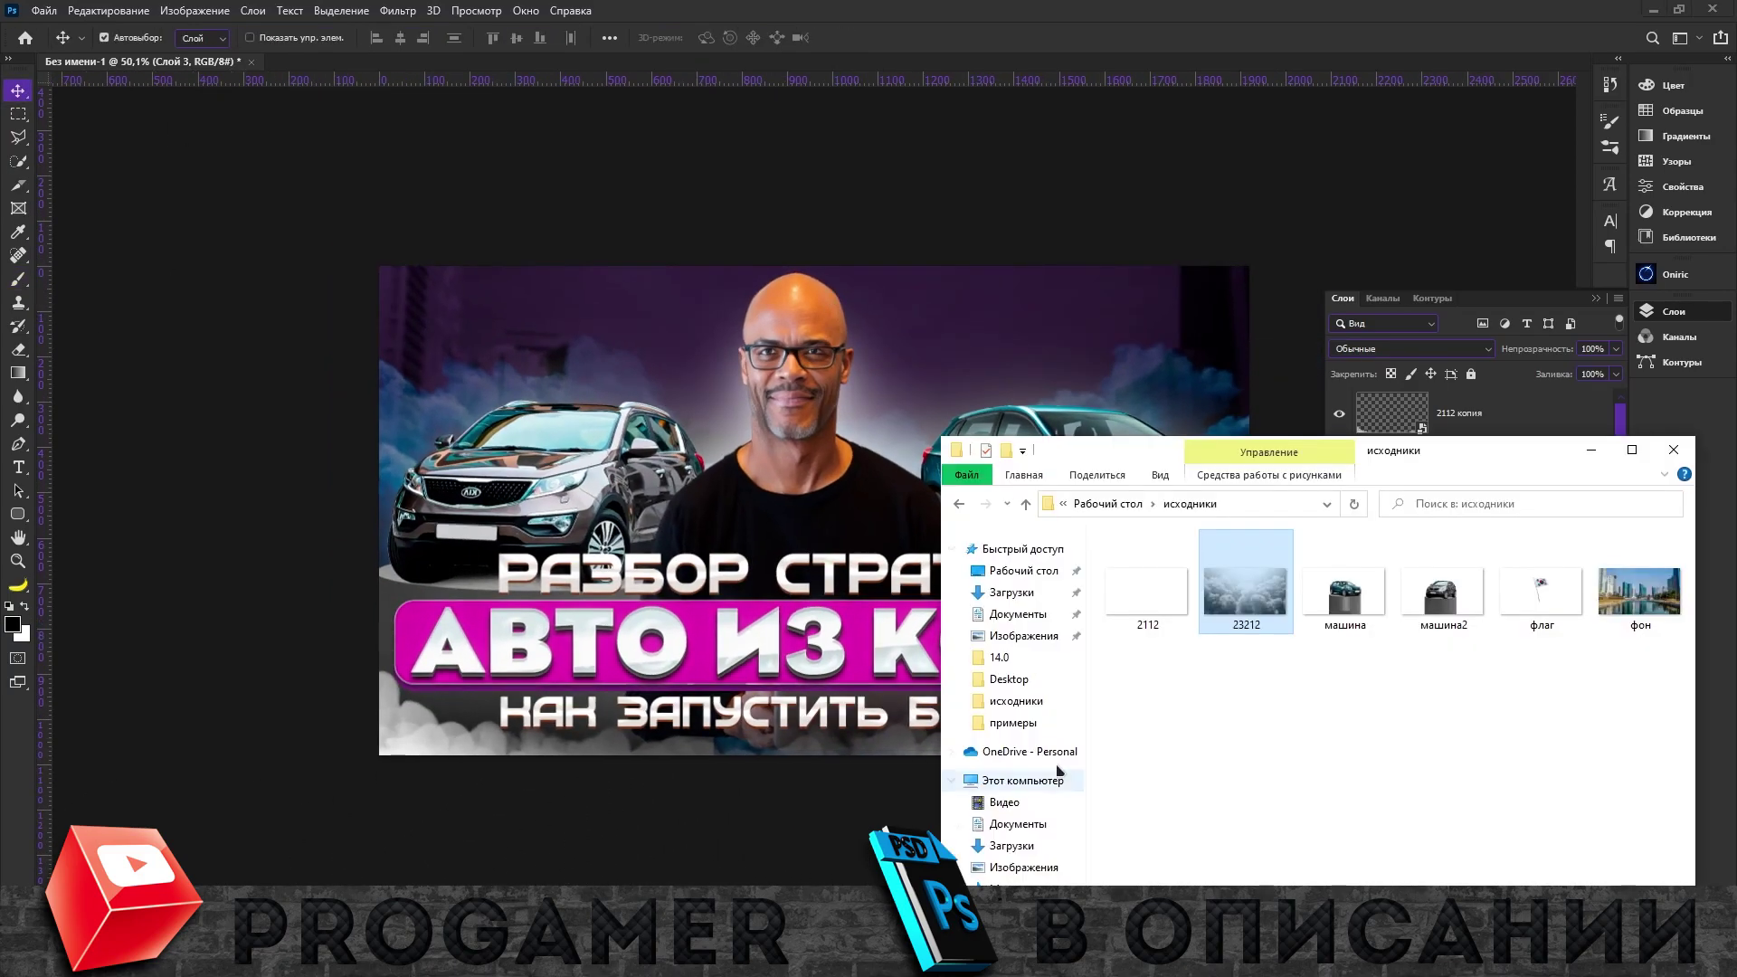
Place a Korean flag top left beneath the cars and a mirrored copy above the right car.
drag(1241, 574, 815, 488)
key(Return)
key(ctrl+bracketleft)
key(ctrl+bracketleft)
key(ctrl+bracketleft)
key(ctrl+j)
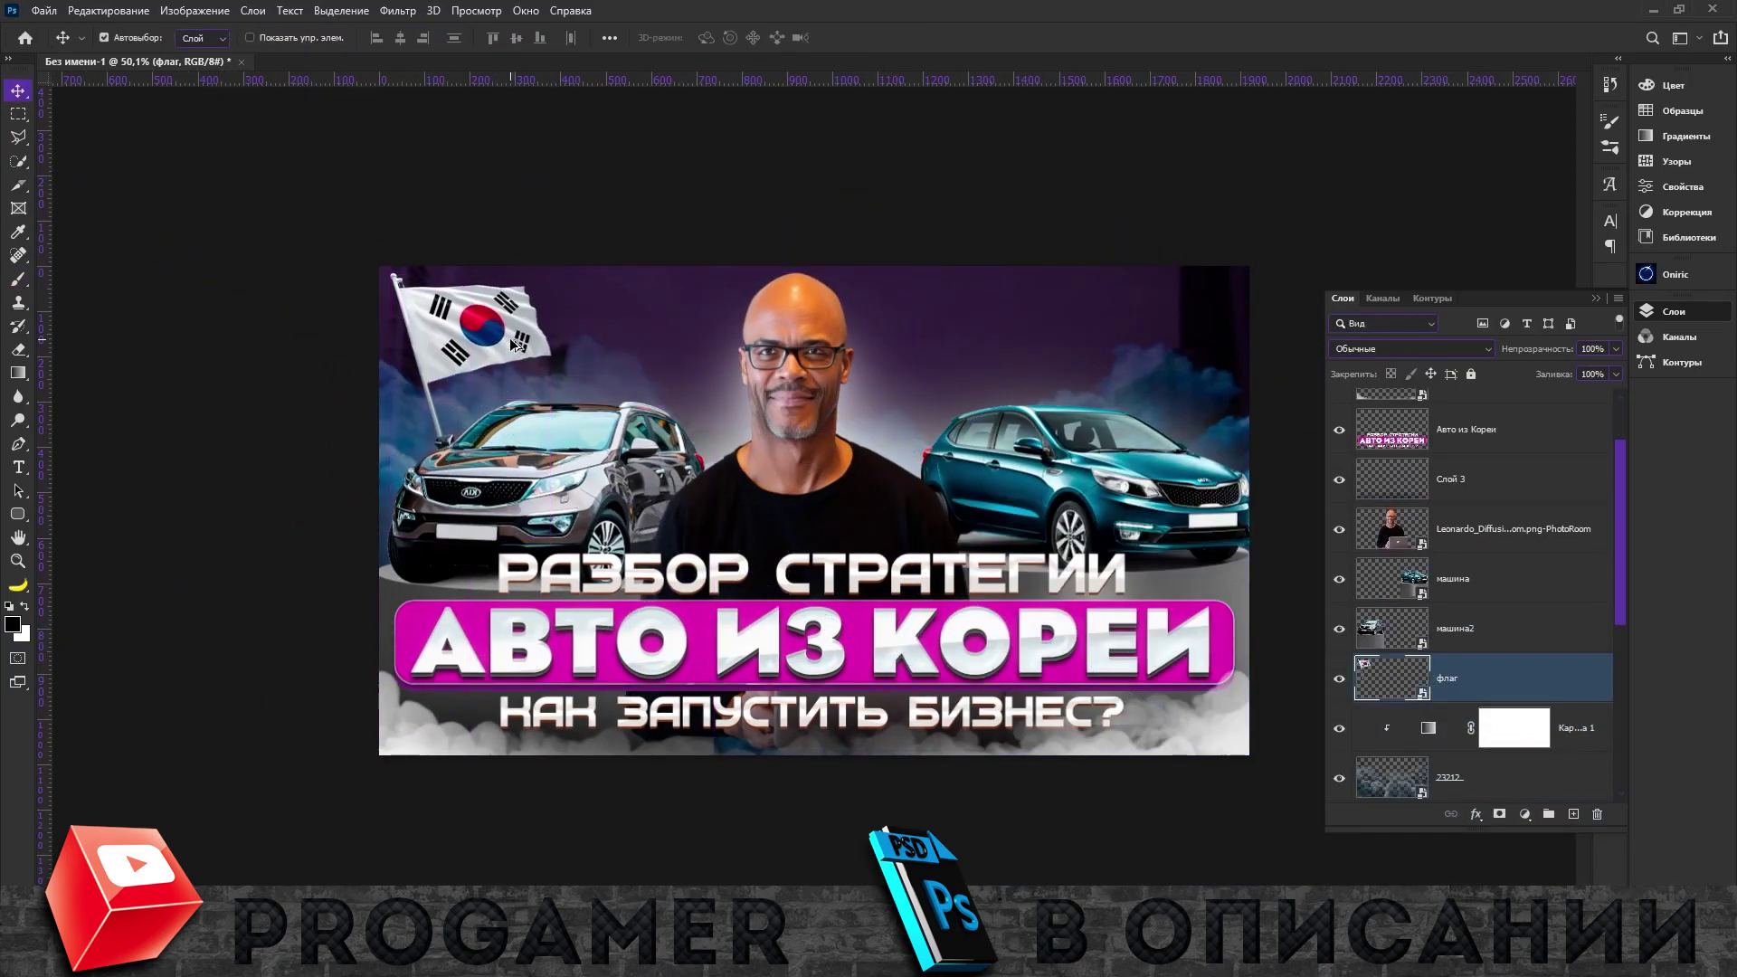
key(ctrl+t)
drag(1210, 562, 1198, 579)
key(Return)
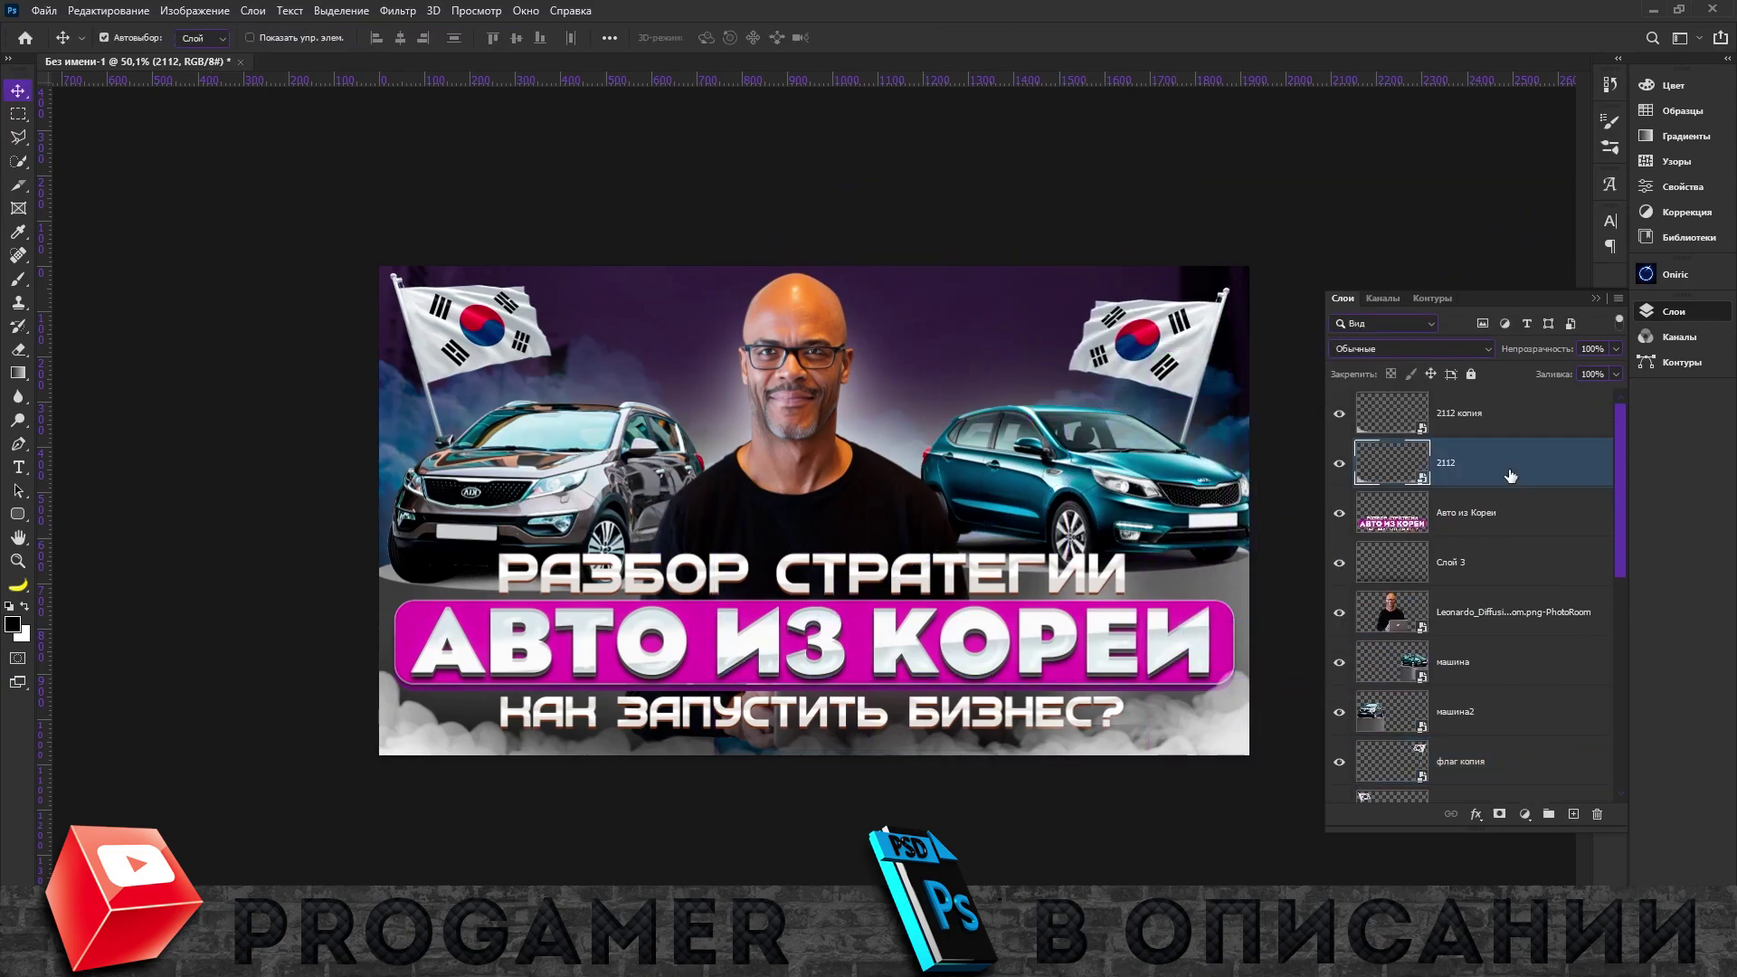
Open the man's layer in the Camera Raw filter.
click(1502, 611)
key(ctrl+shift+a)
click(1485, 251)
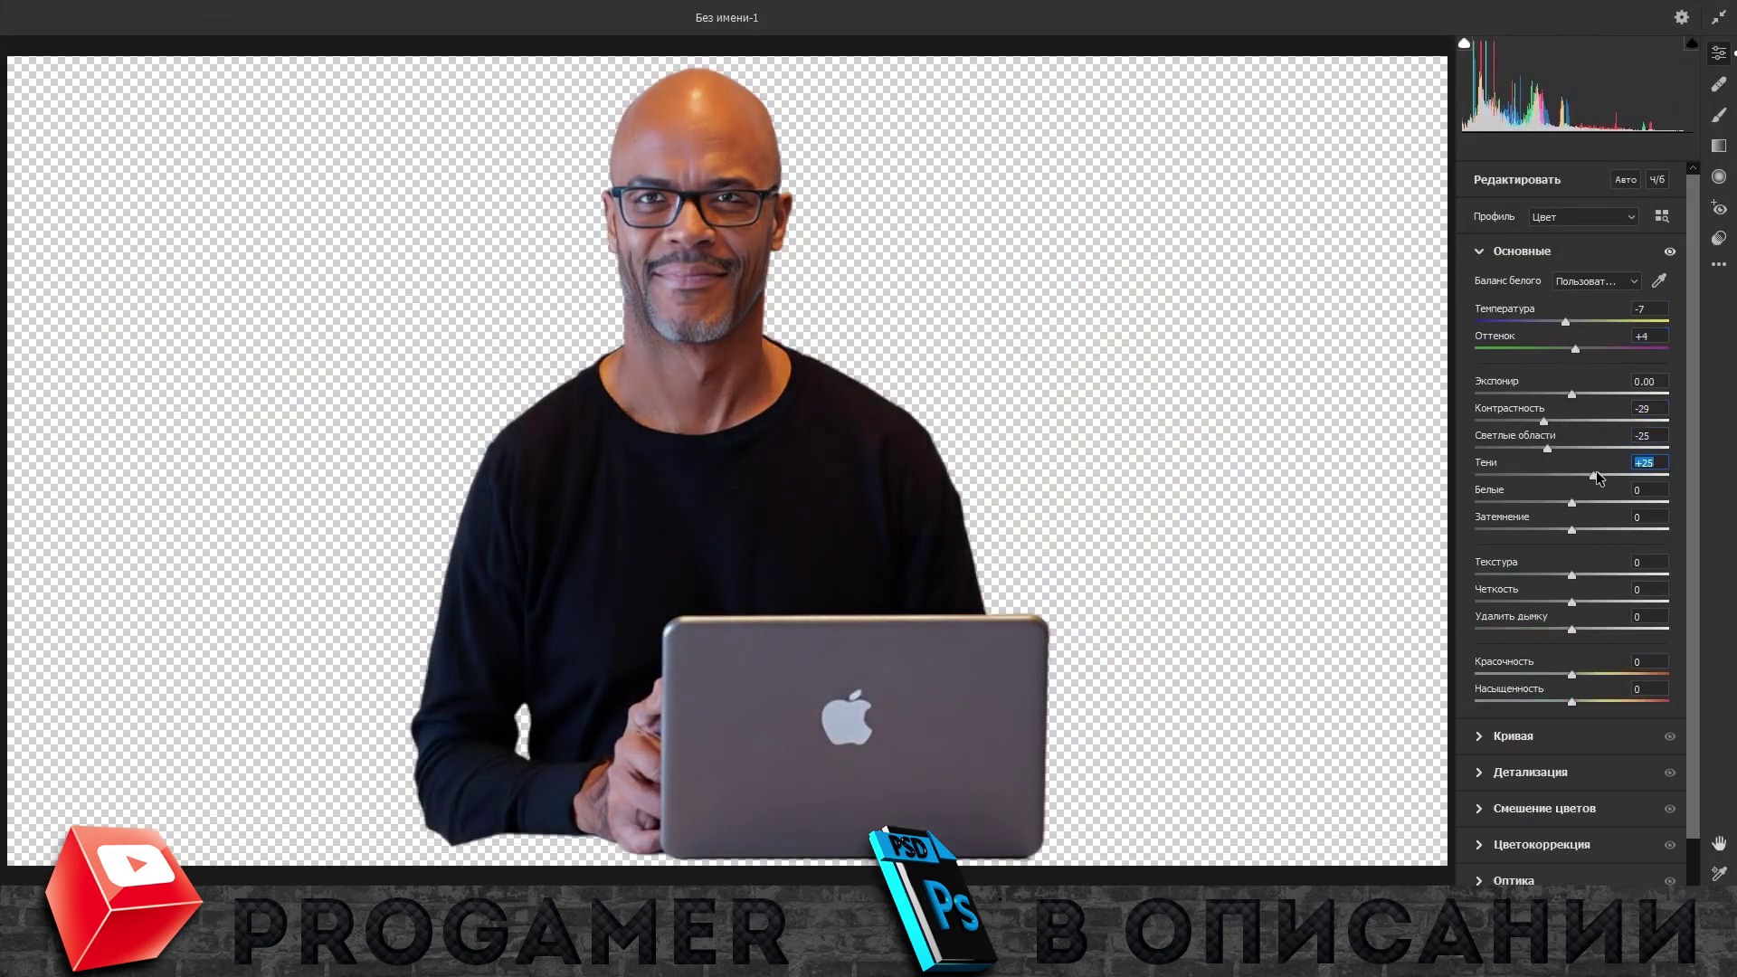
Lift the man's shadows, adjust Detail sharpening and Calibration shadow tint, and apply.
drag(1571, 502, 1595, 501)
click(1502, 252)
click(1520, 323)
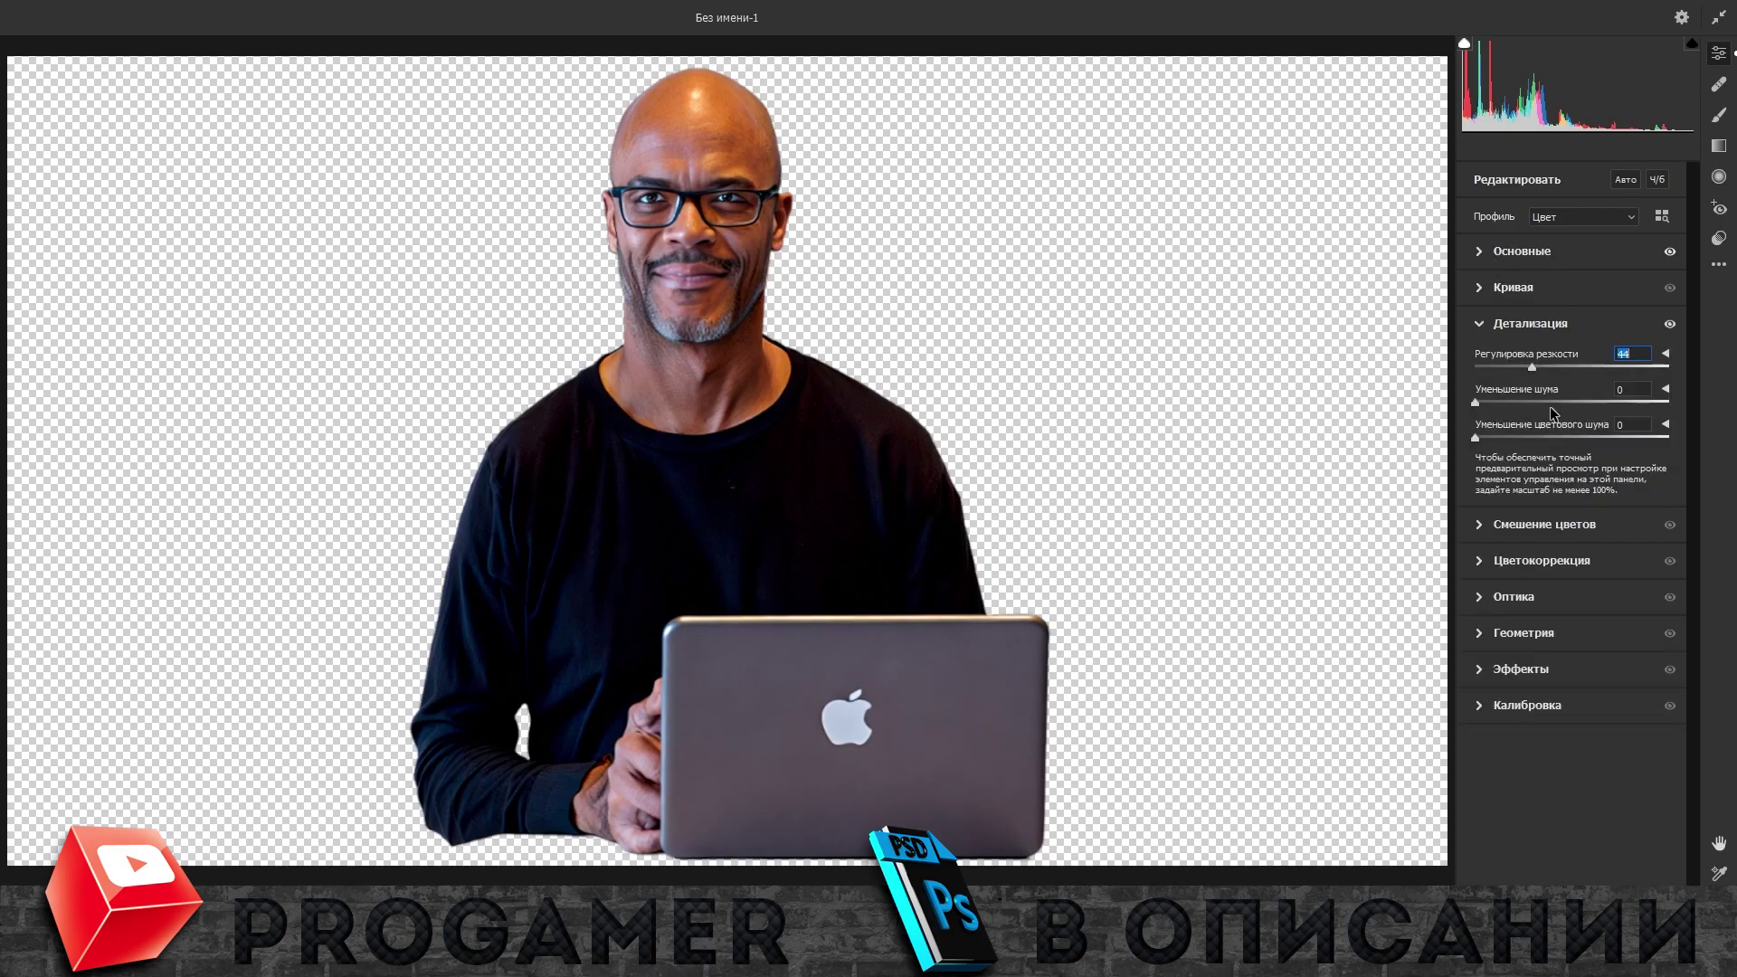
click(1527, 541)
drag(1571, 631, 1589, 631)
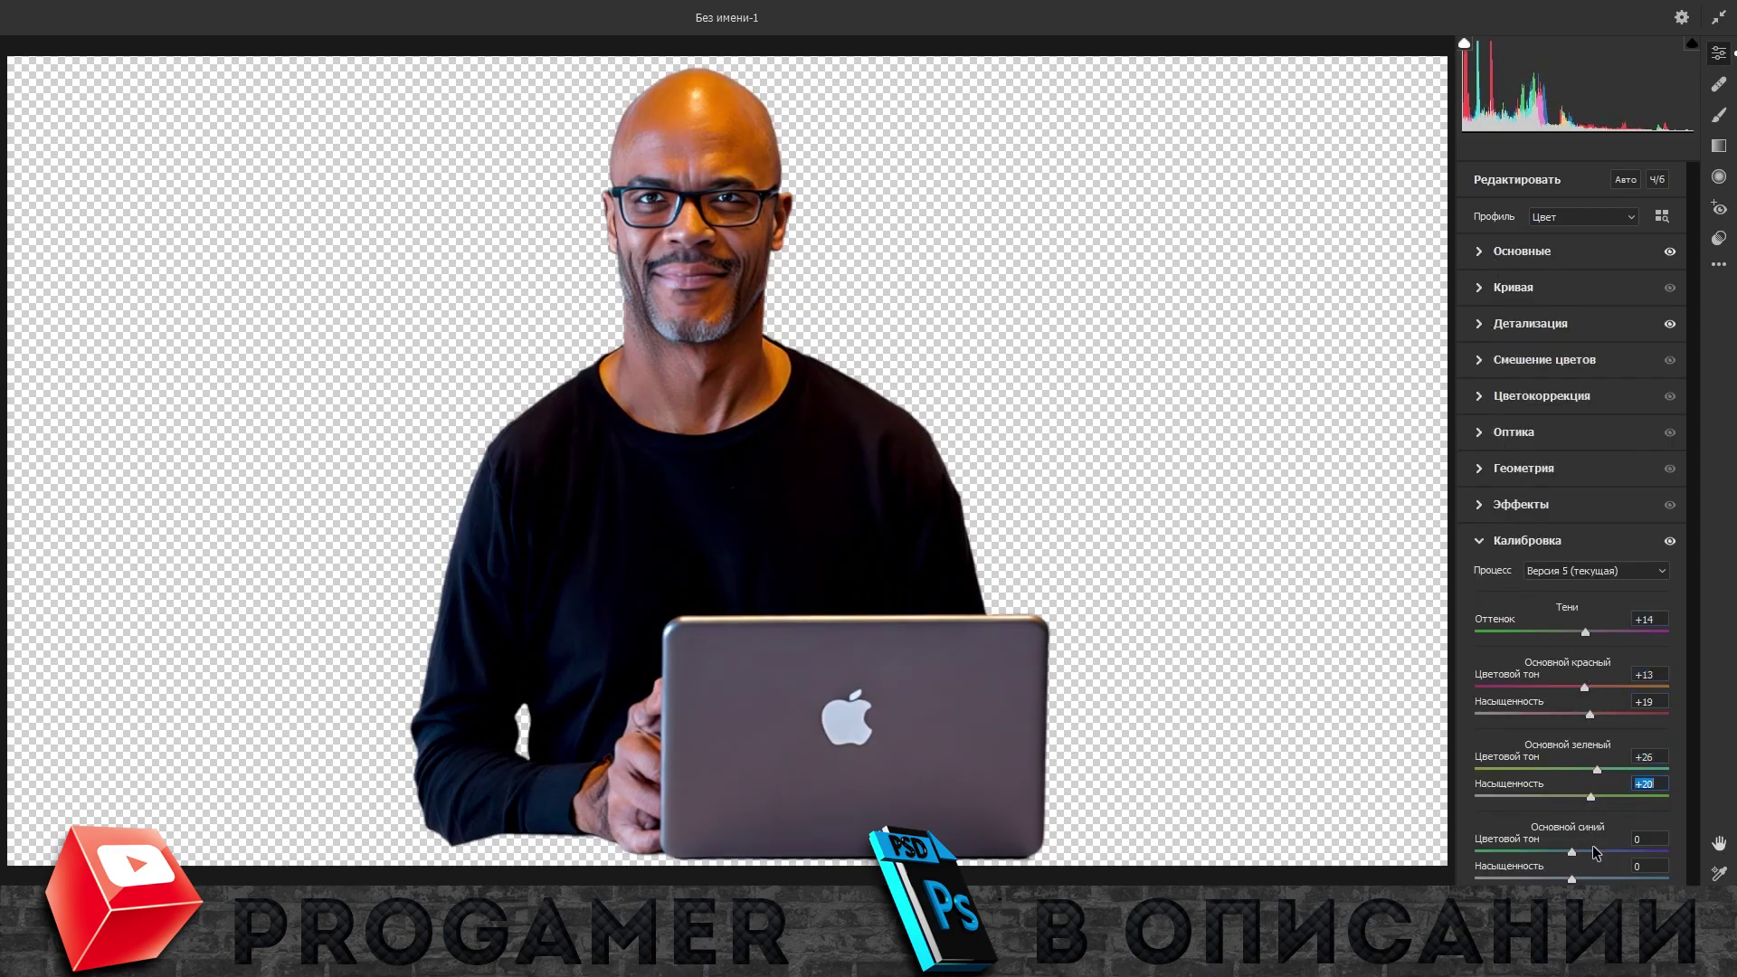
key(Return)
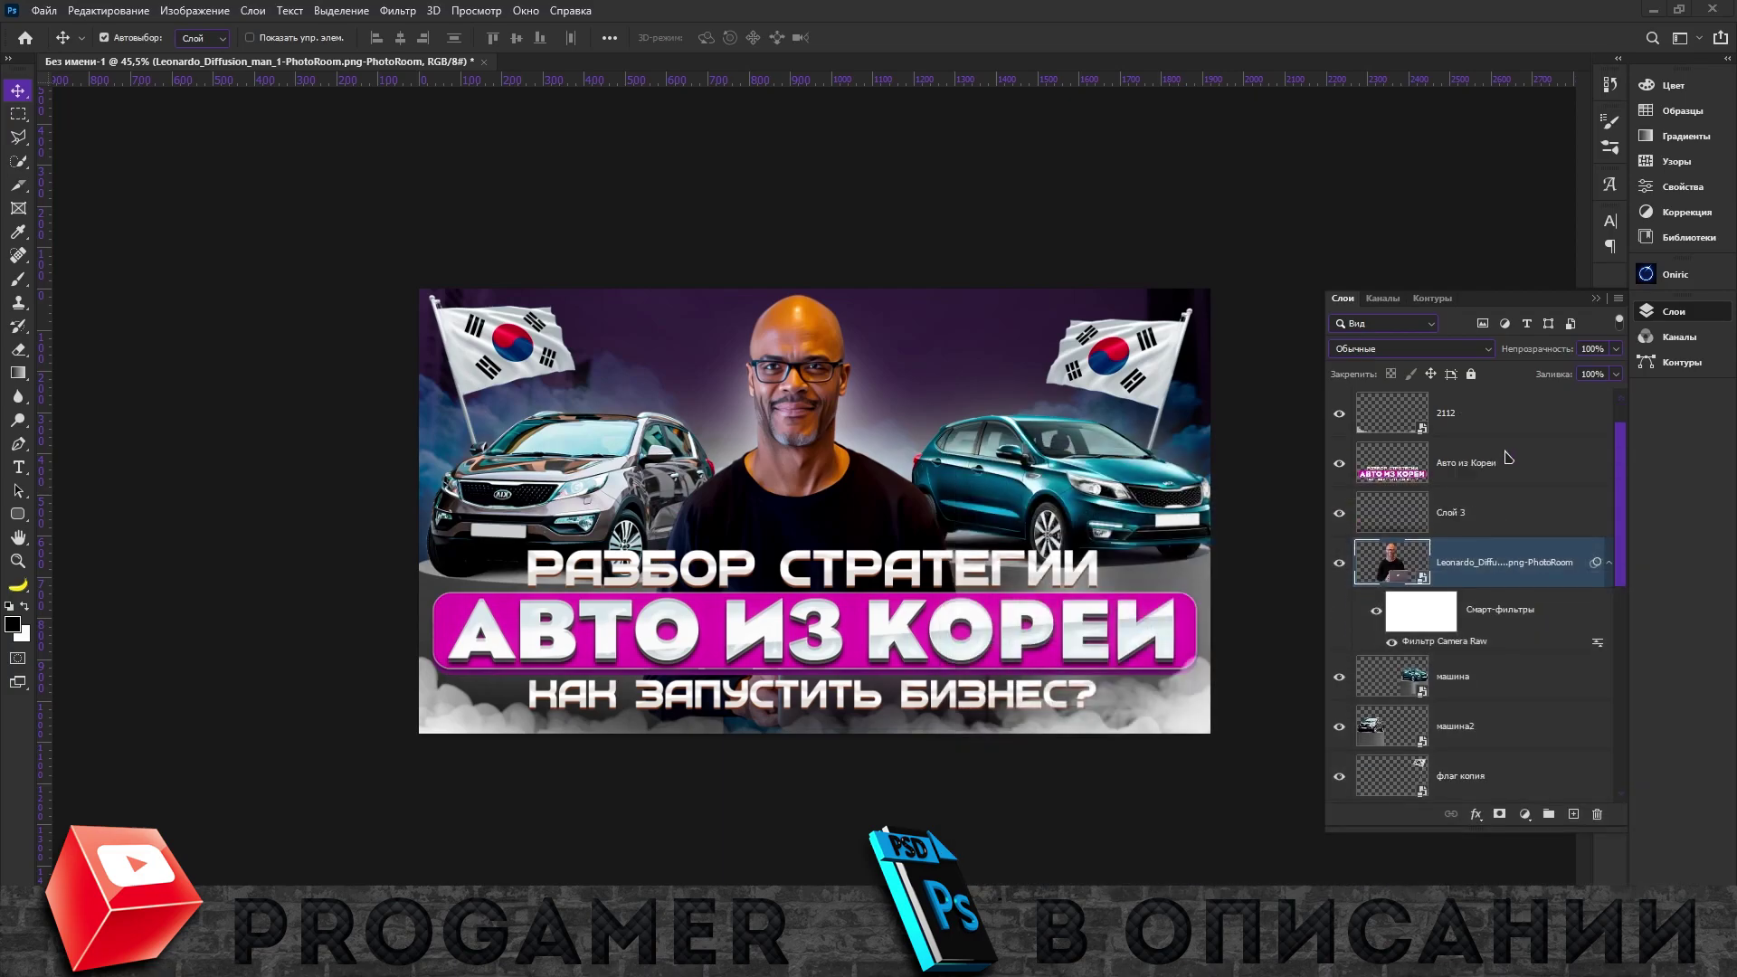
scroll(1494, 597, down, 2)
Bring in the Dym_6 smoke image, set Linear Dodge, and move it beneath the man.
click(1494, 596)
key(ctrl+o)
double_click(260, 377)
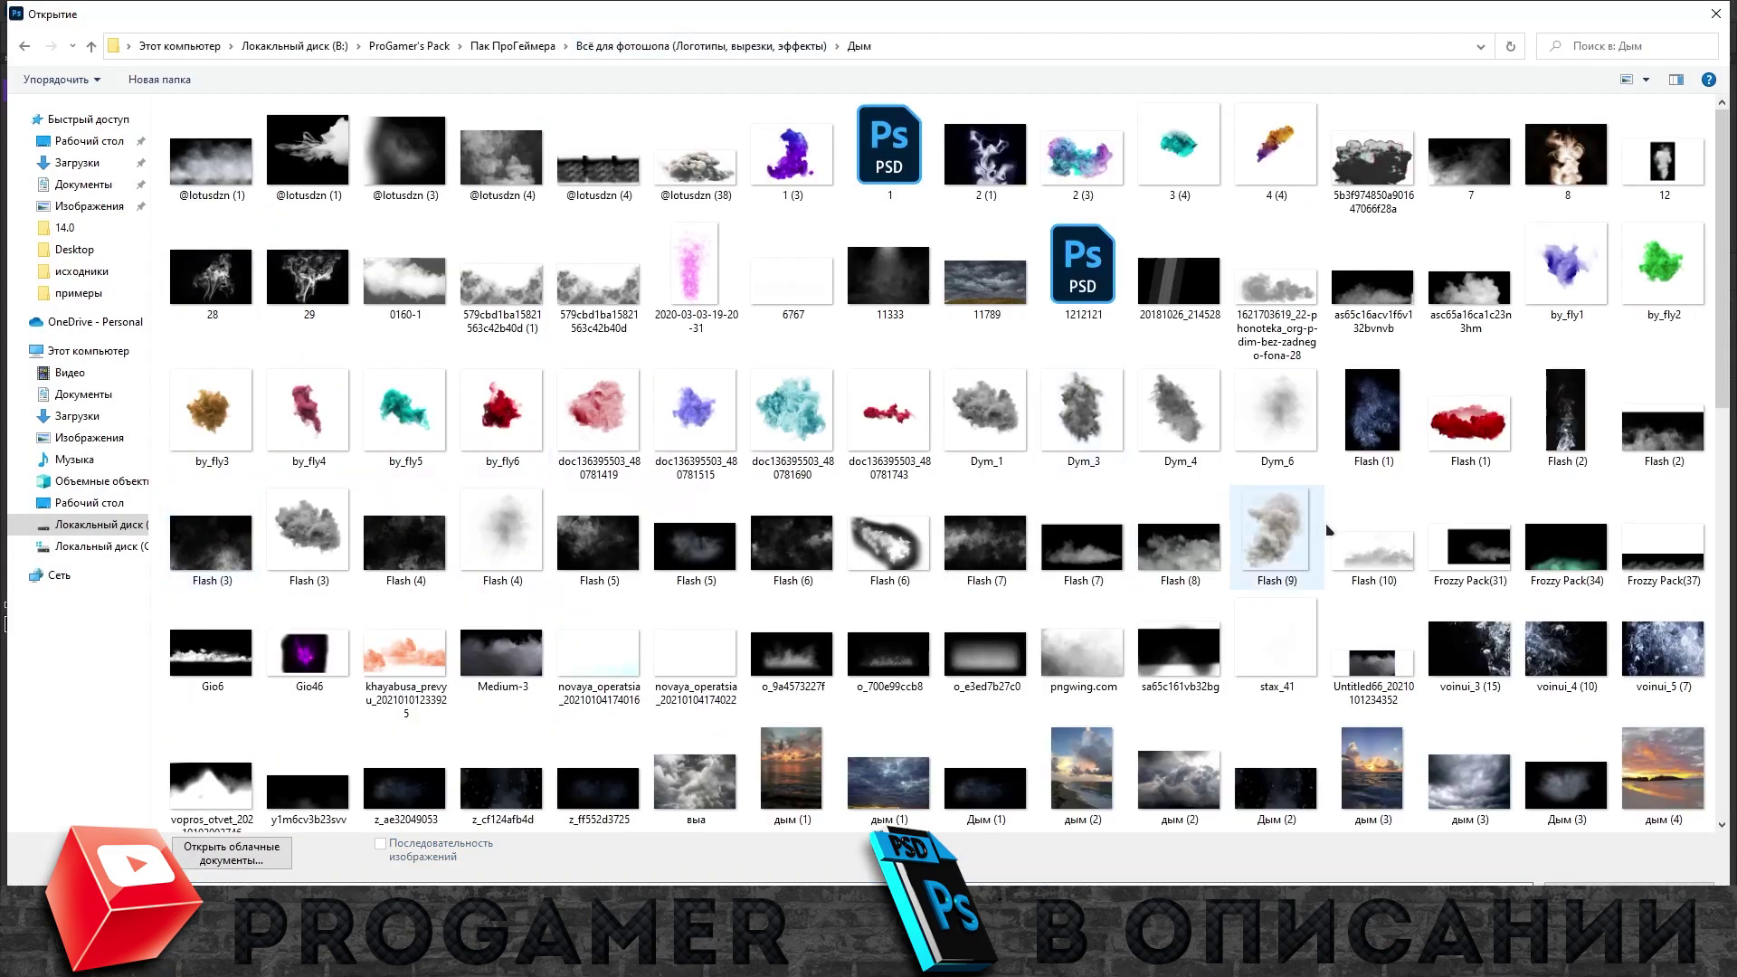
double_click(216, 534)
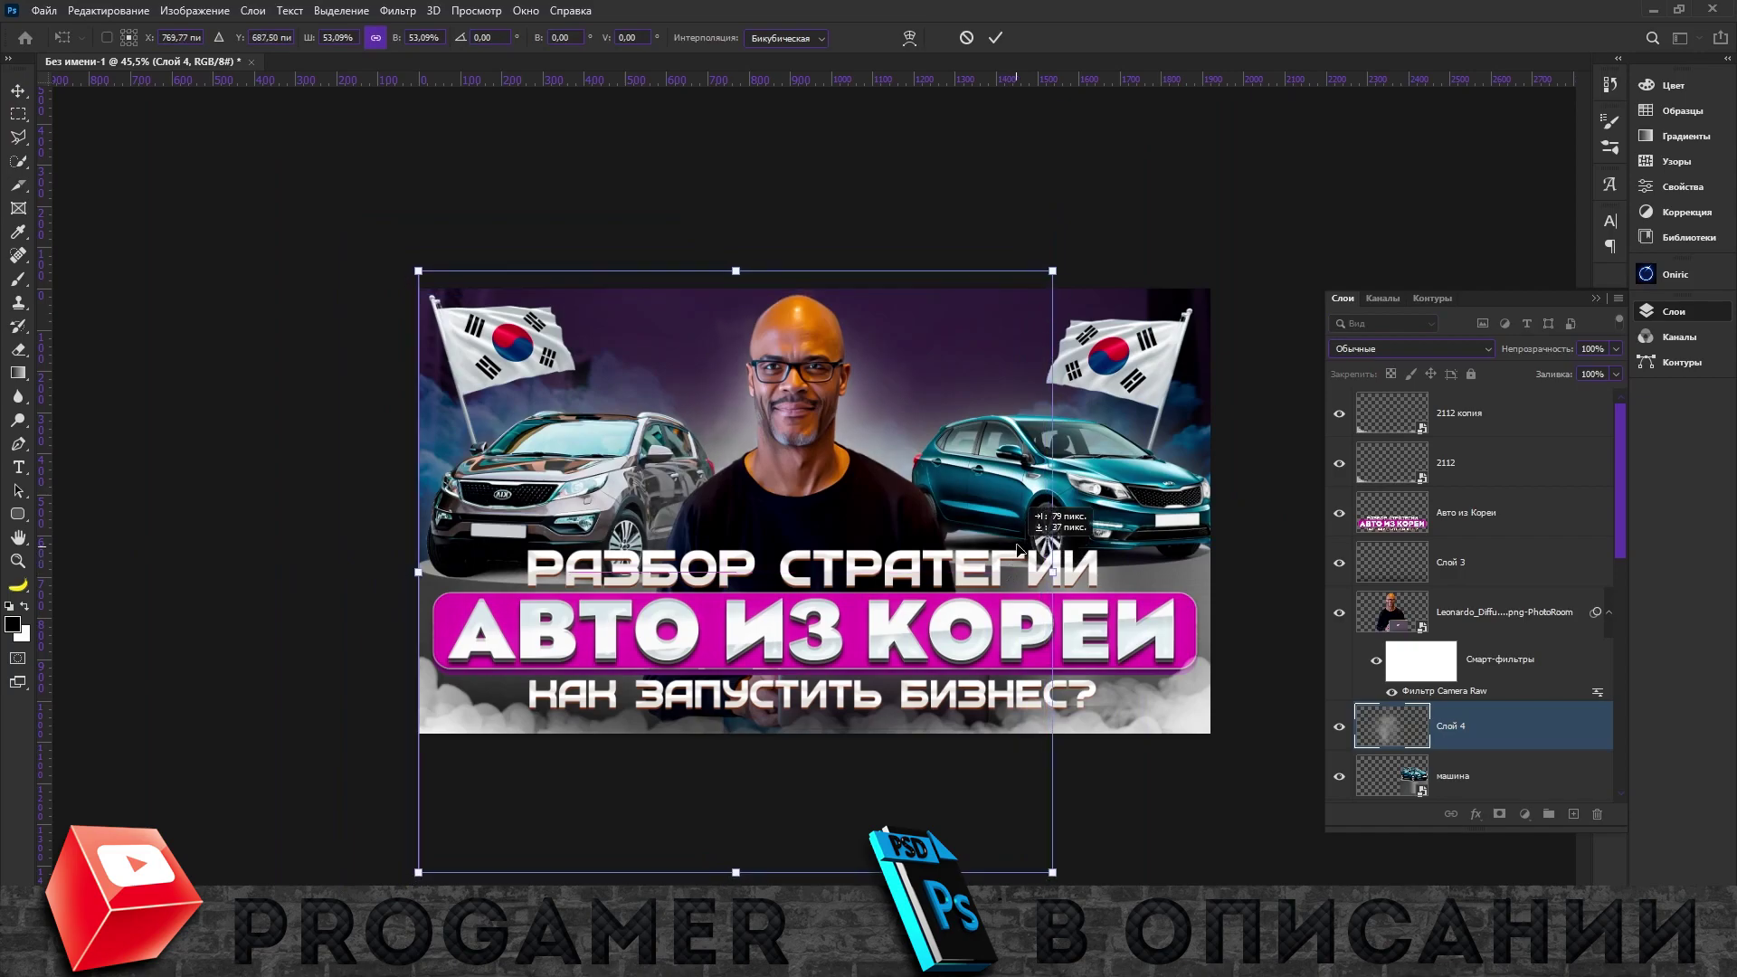
drag(226, 68, 1025, 548)
click(1411, 348)
click(1443, 535)
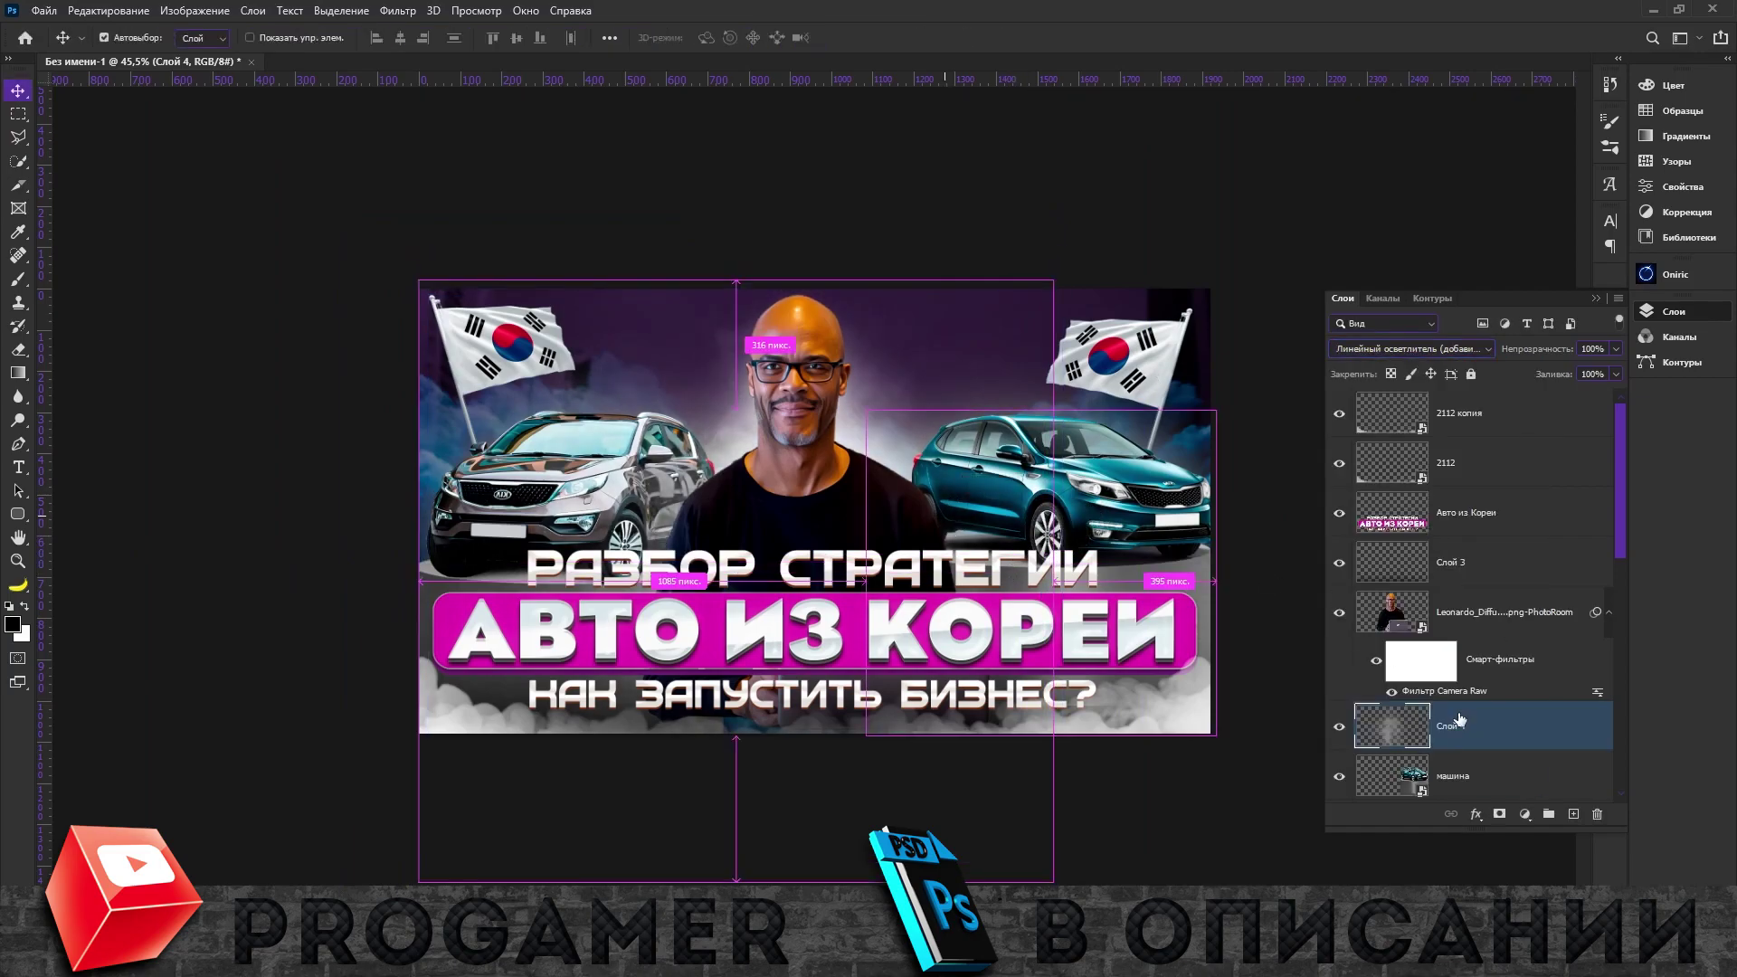
mouse_move(1457, 726)
mouse_down()
mouse_move(1486, 492)
mouse_move(1439, 525)
mouse_move(1430, 570)
mouse_move(1426, 546)
mouse_up()
Clip Gradient Map 1 onto the background, then add a black Screen layer with a clipped empty layer.
key(b)
alt+click(1426, 547)
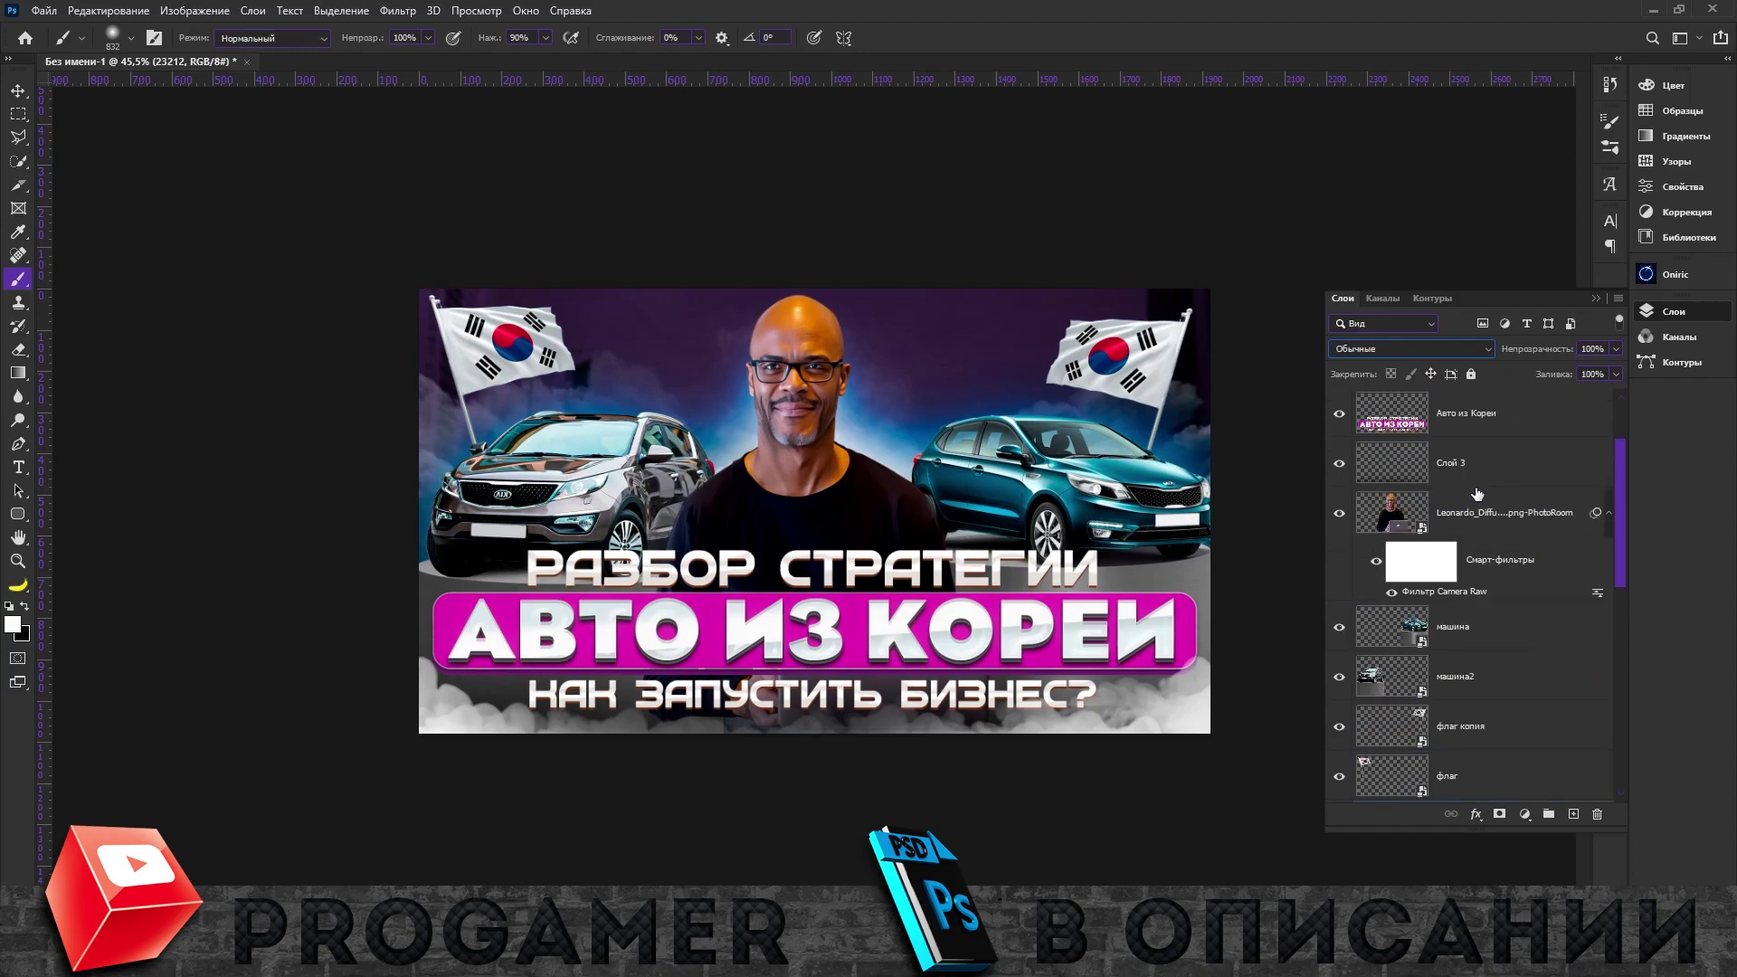
click(1574, 814)
key(shift+F5)
key(Return)
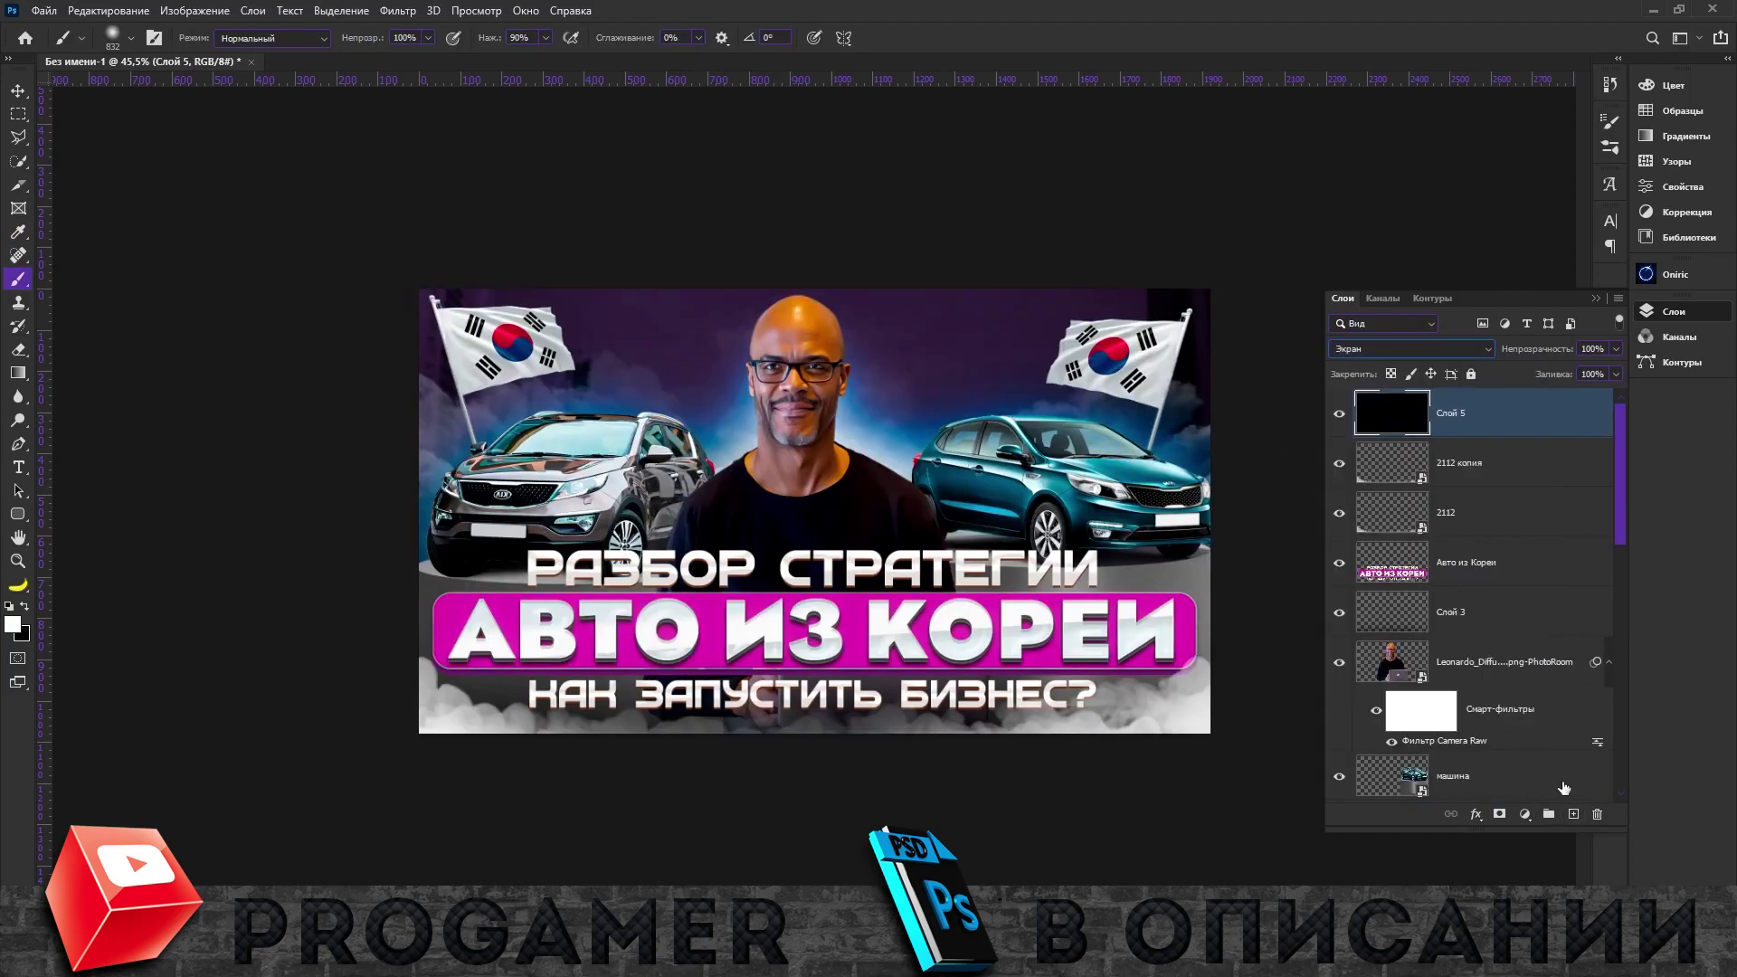
click(1573, 814)
key(ctrl+alt+g)
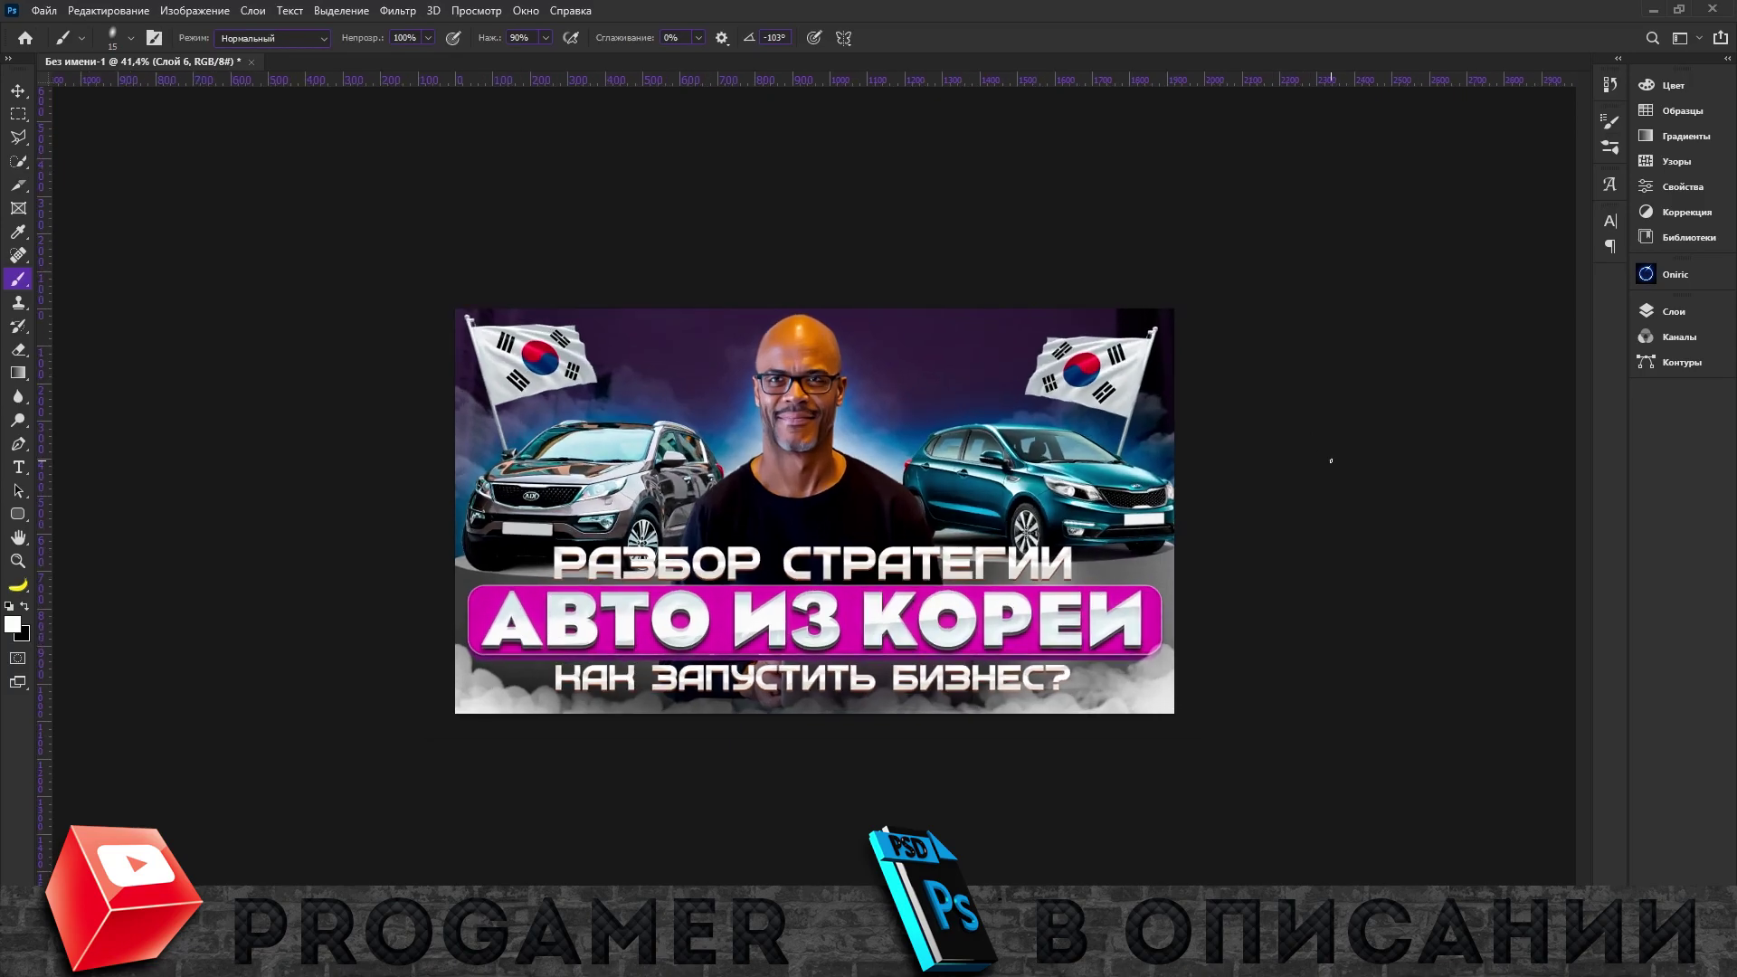
Paint white rim light along the man's shoulders and head outline on the clipped layers.
scroll(706, 396, up, 5)
drag(628, 502, 708, 482)
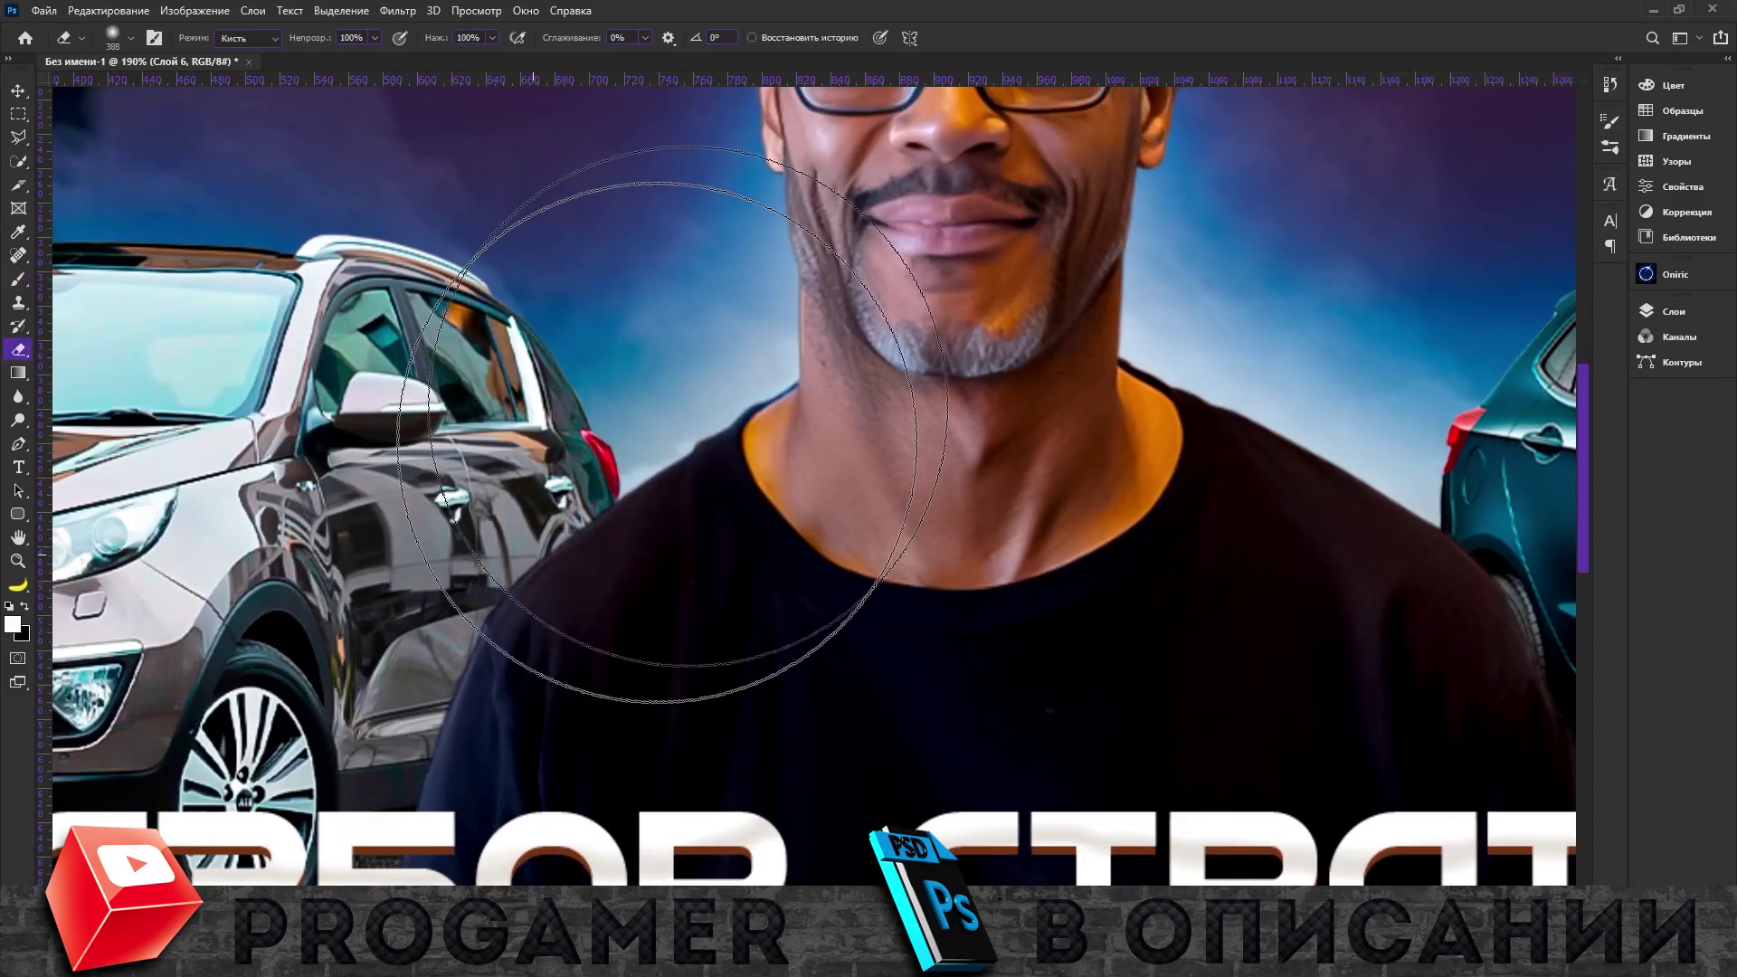
scroll(715, 494, up, 3)
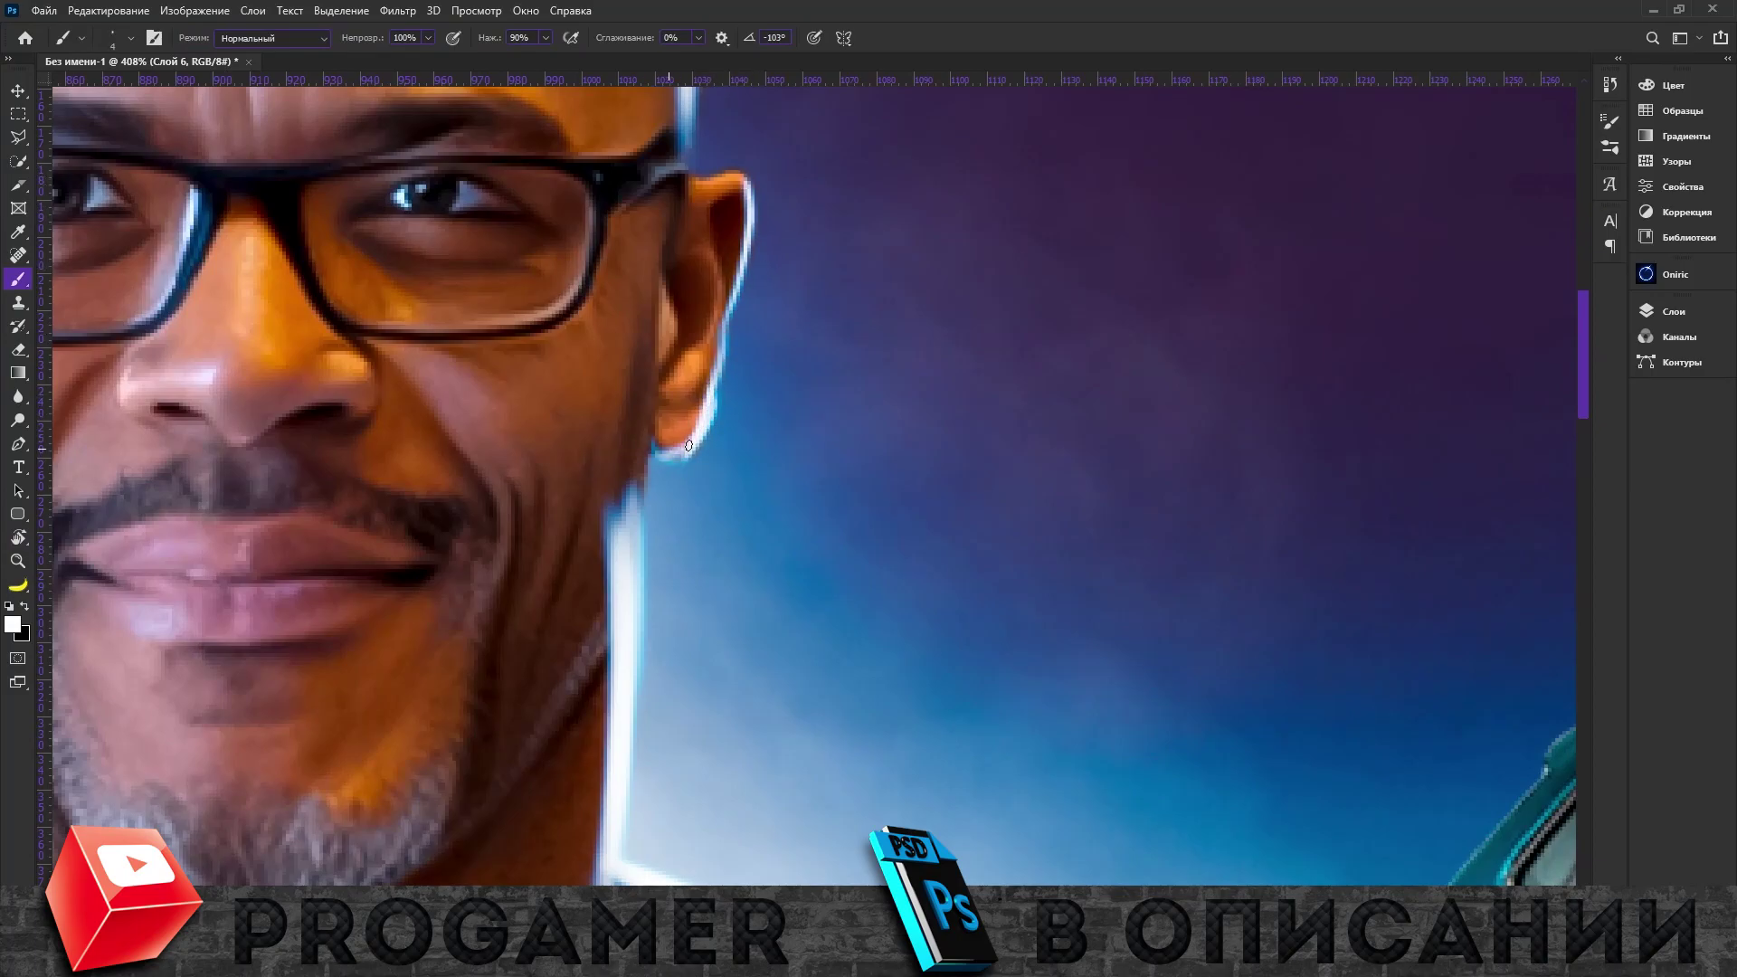
drag(689, 445, 1524, 469)
drag(895, 574, 989, 474)
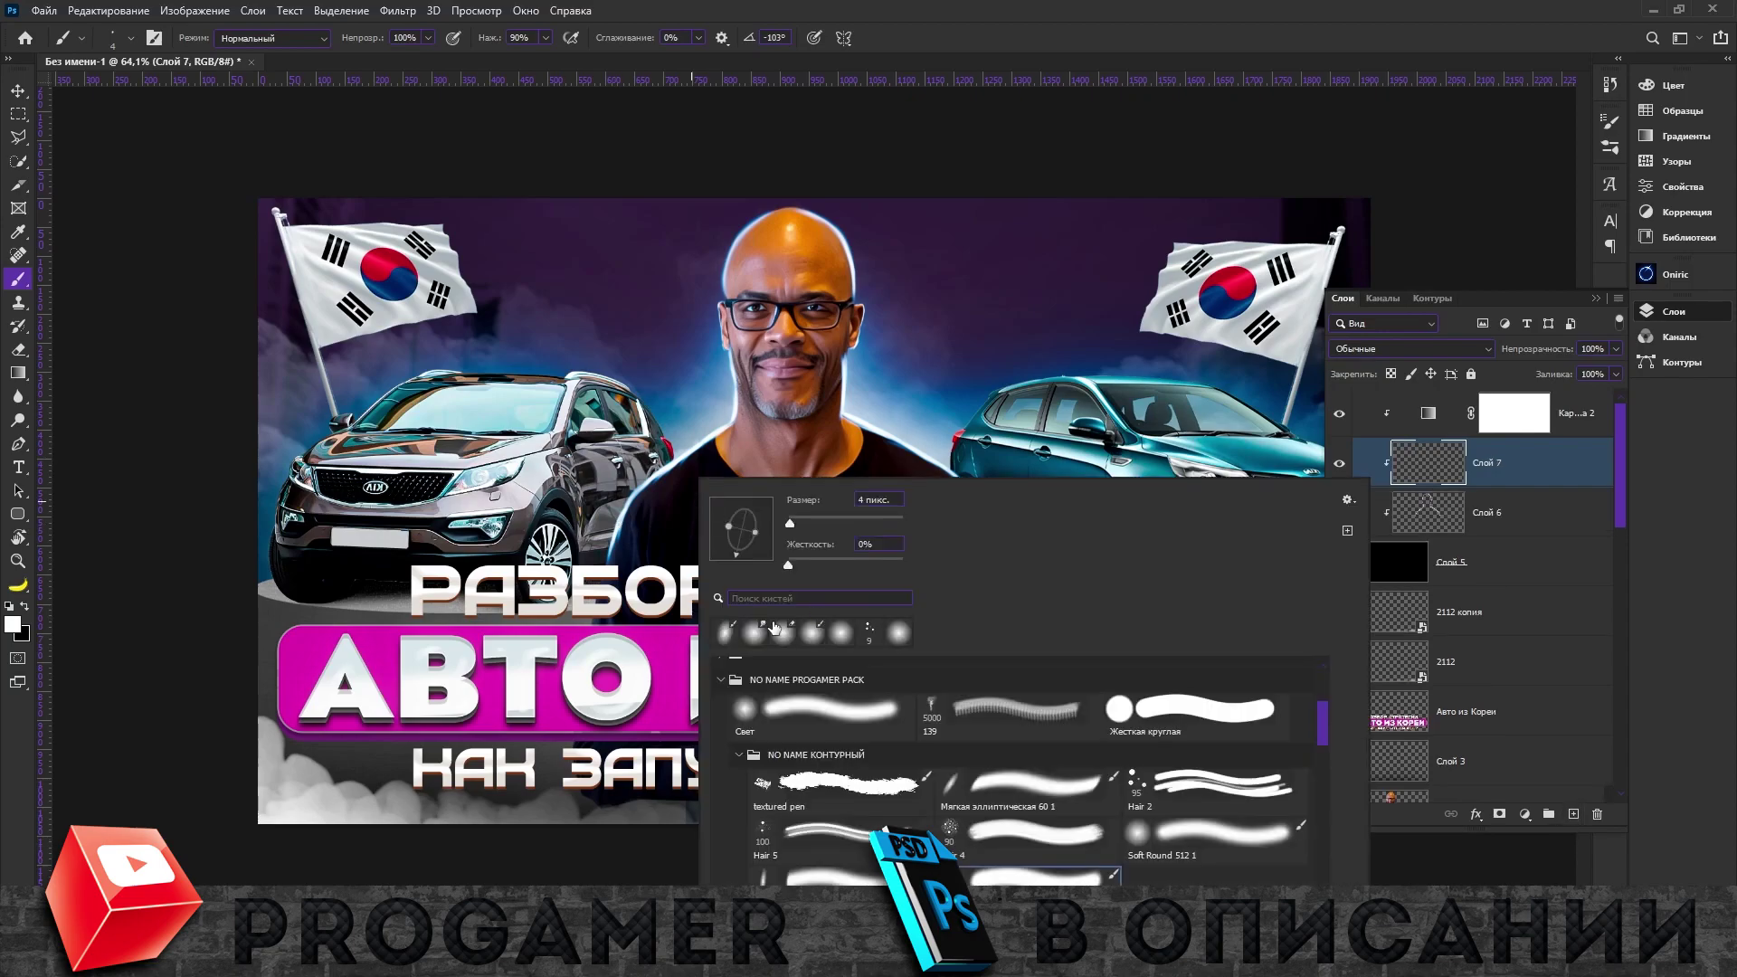
scroll(1401, 622, down, 3)
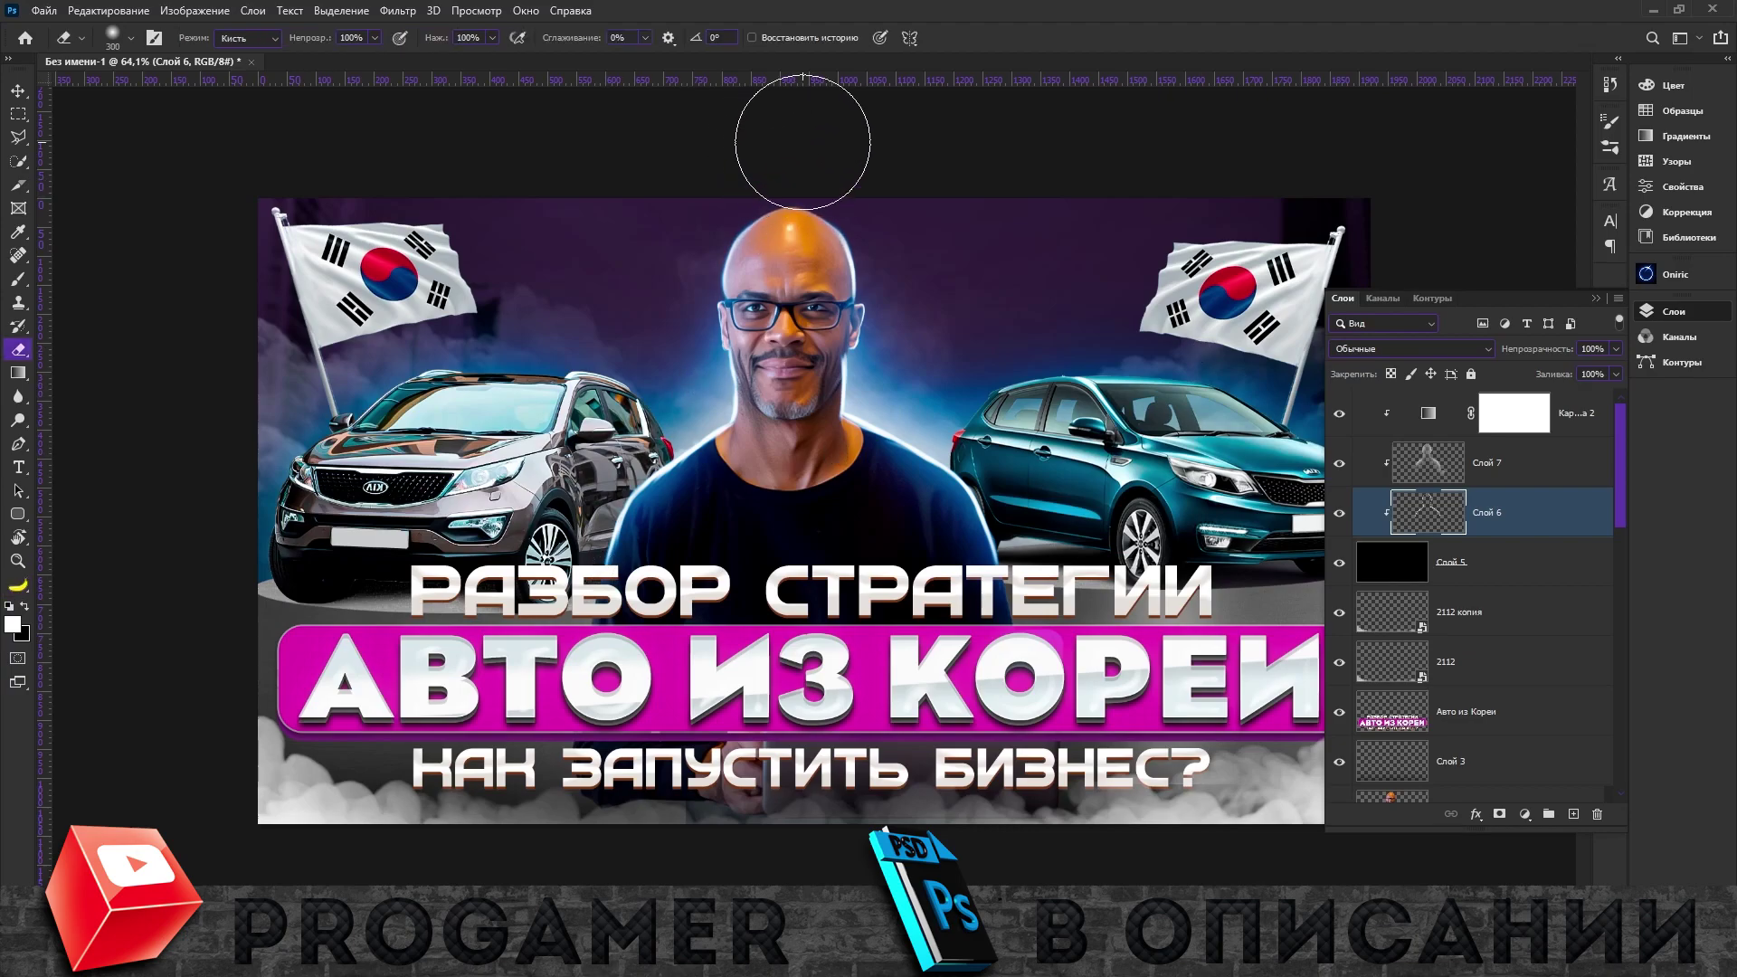
key(ctrl+minus)
key(v)
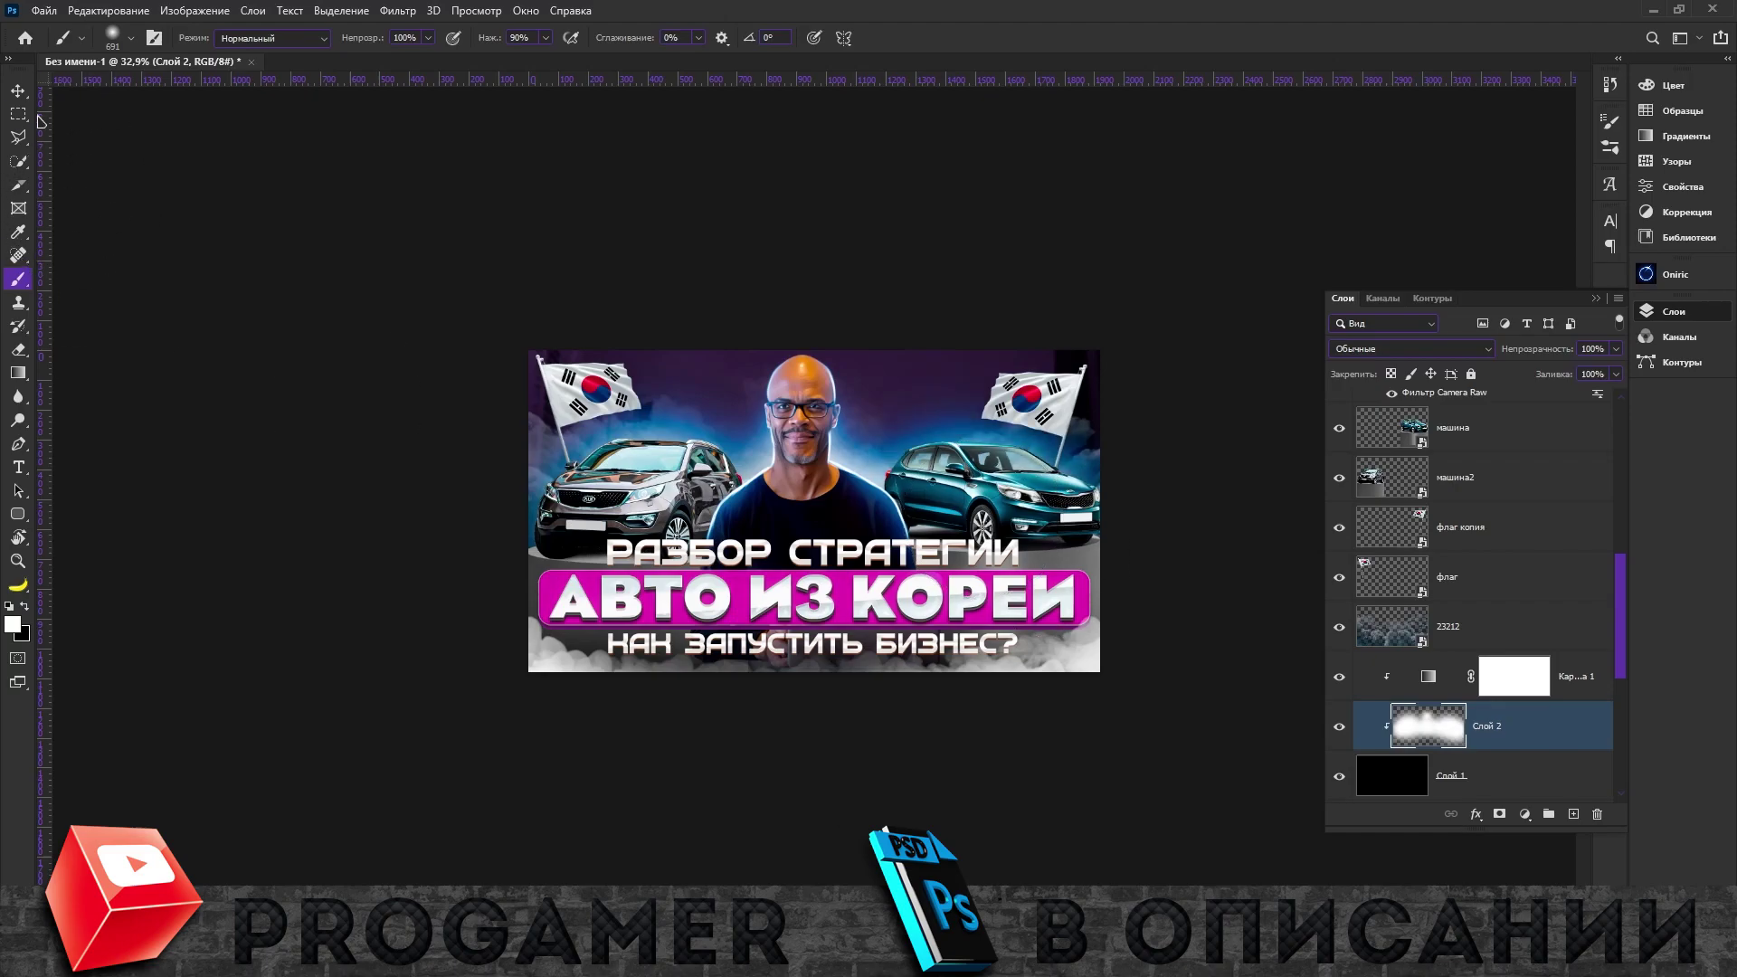
Bring Highlight-PREVIEW.jpg from the Свечение folder into the thumbnail.
scroll(1483, 588, up, 4)
click(1517, 611)
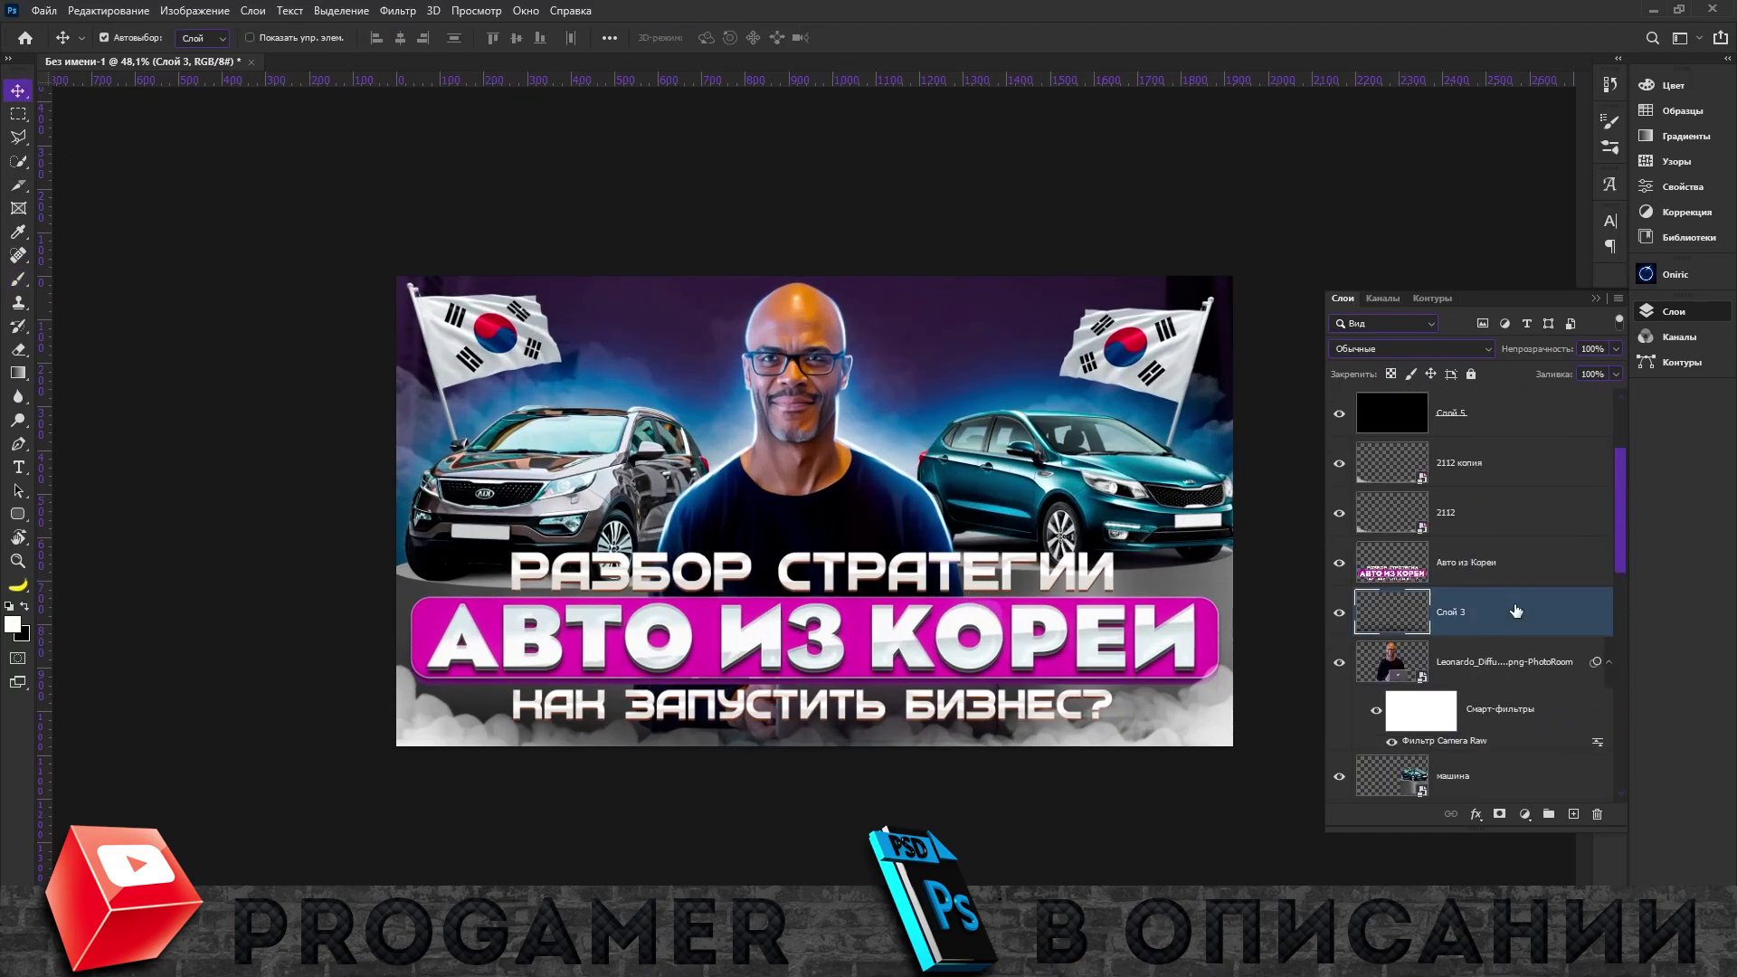
key(ctrl+o)
double_click(485, 465)
scroll(389, 555, down, 5)
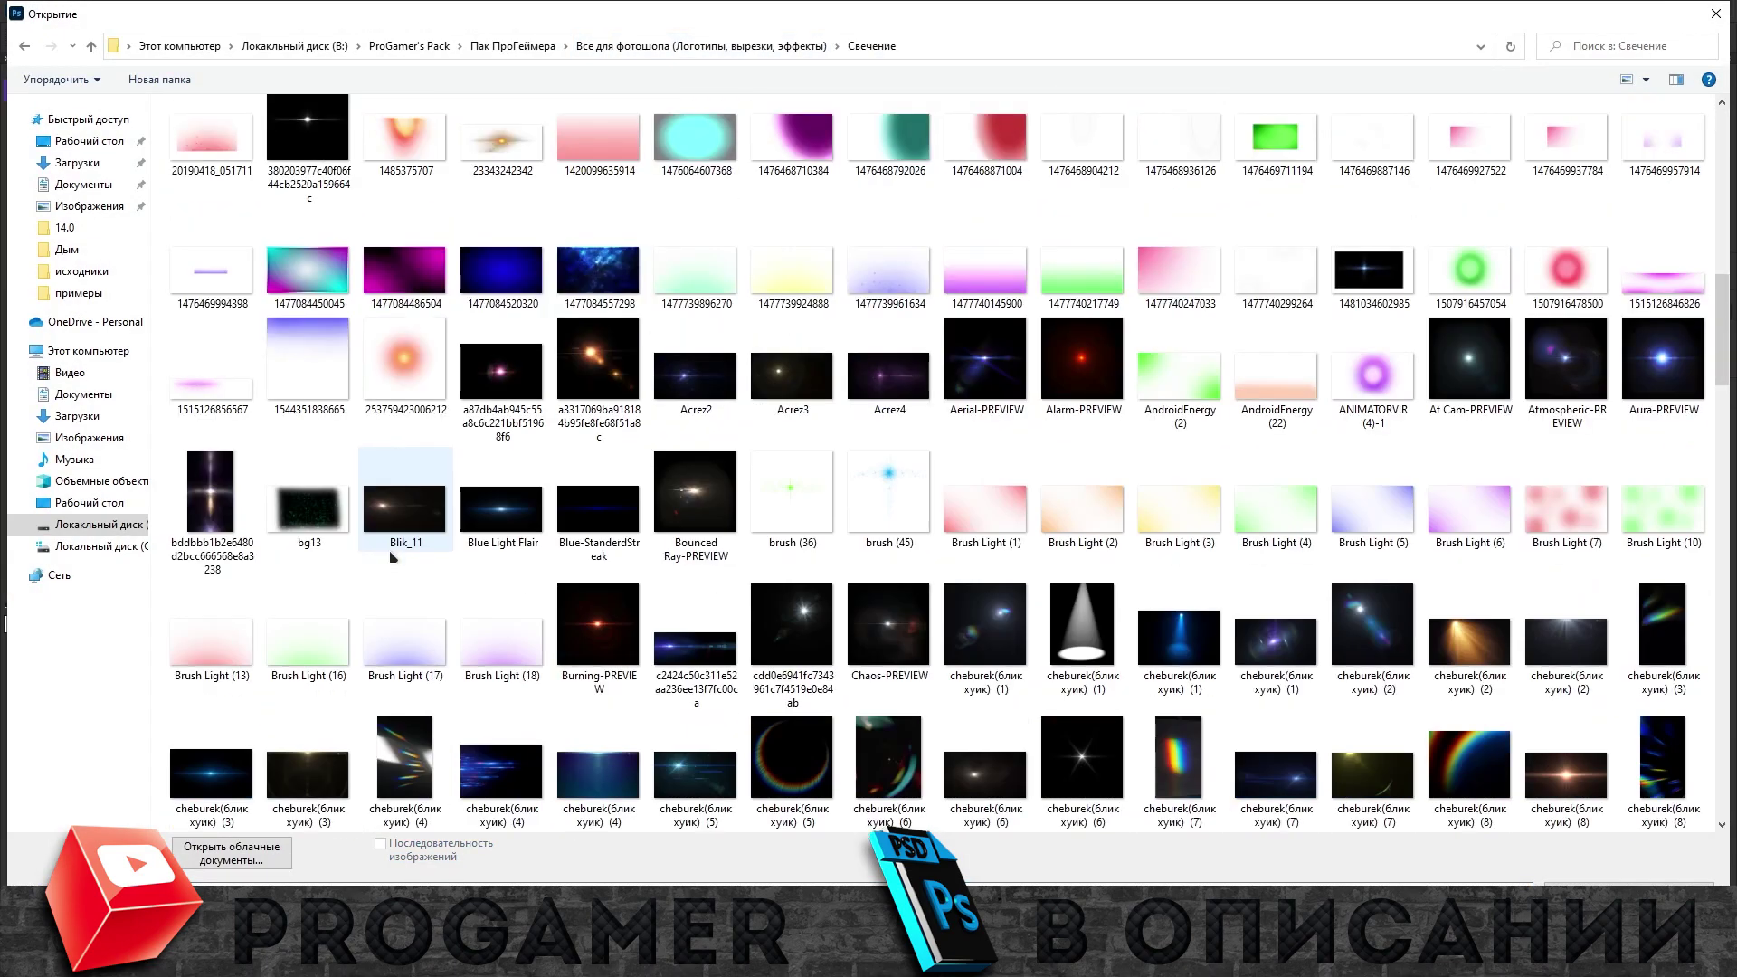
scroll(392, 558, down, 2)
scroll(392, 557, down, 5)
scroll(392, 558, down, 5)
double_click(392, 557)
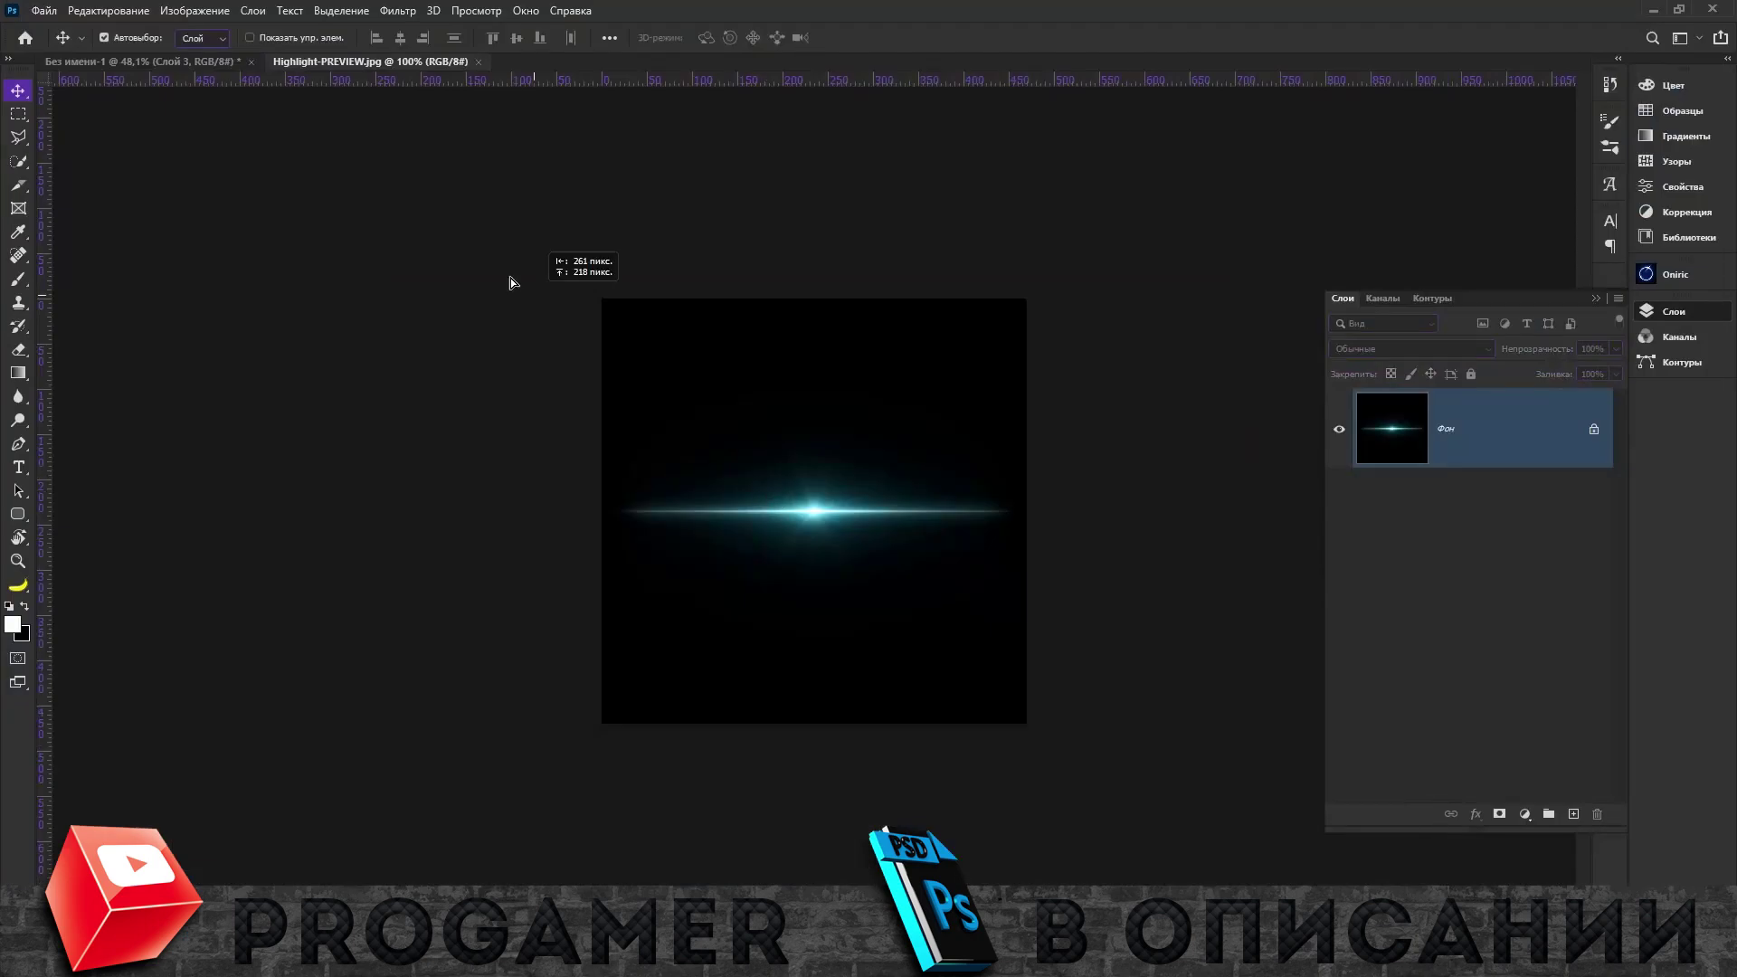
drag(515, 280, 482, 68)
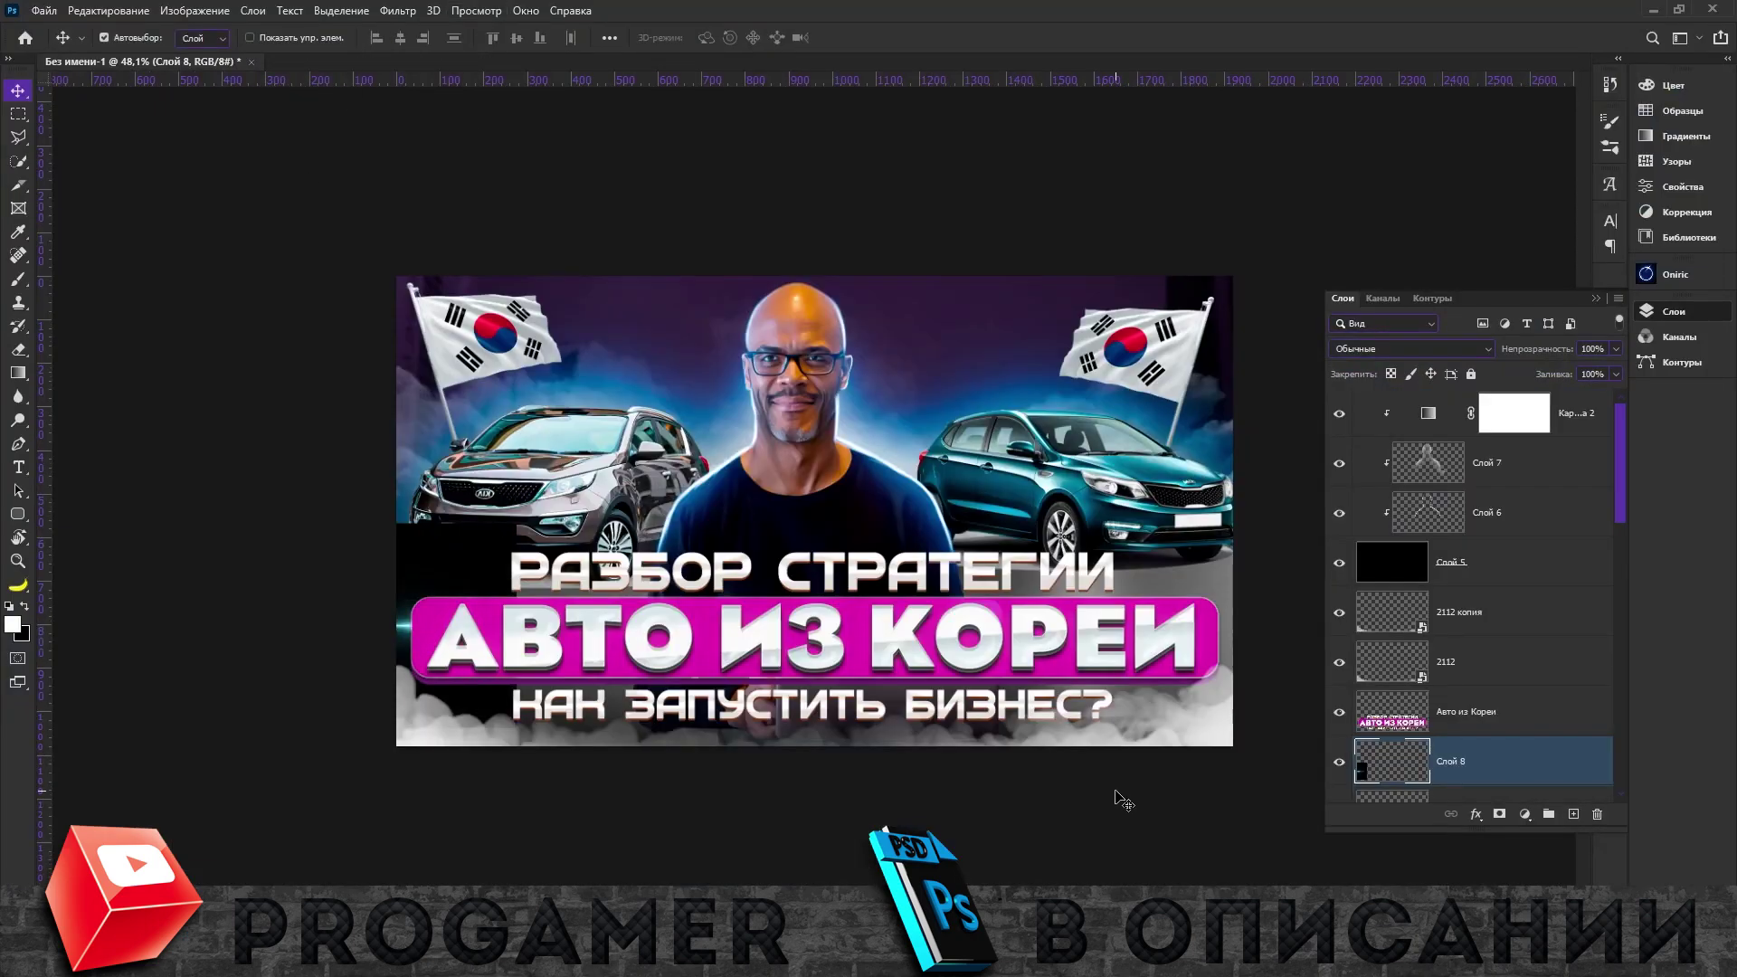
Position the flare behind the left car in Screen mode and duplicate it to the right.
key(ctrl+t)
drag(548, 597, 555, 621)
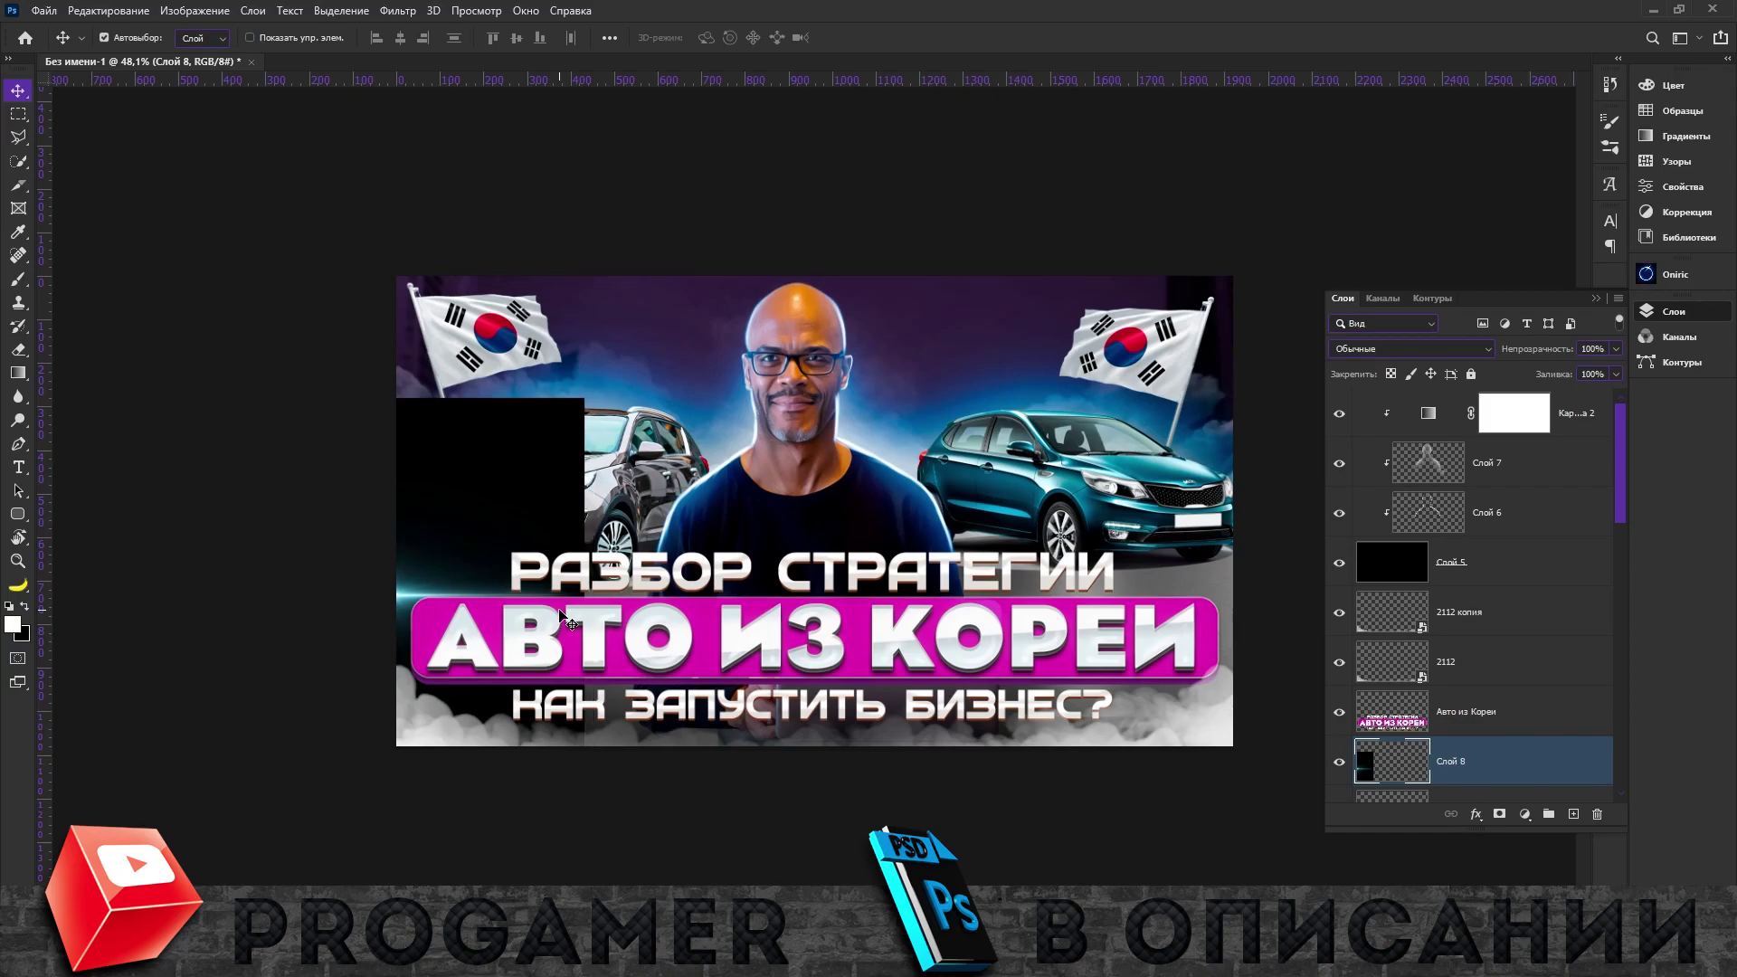
key(Return)
click(1410, 348)
click(1385, 509)
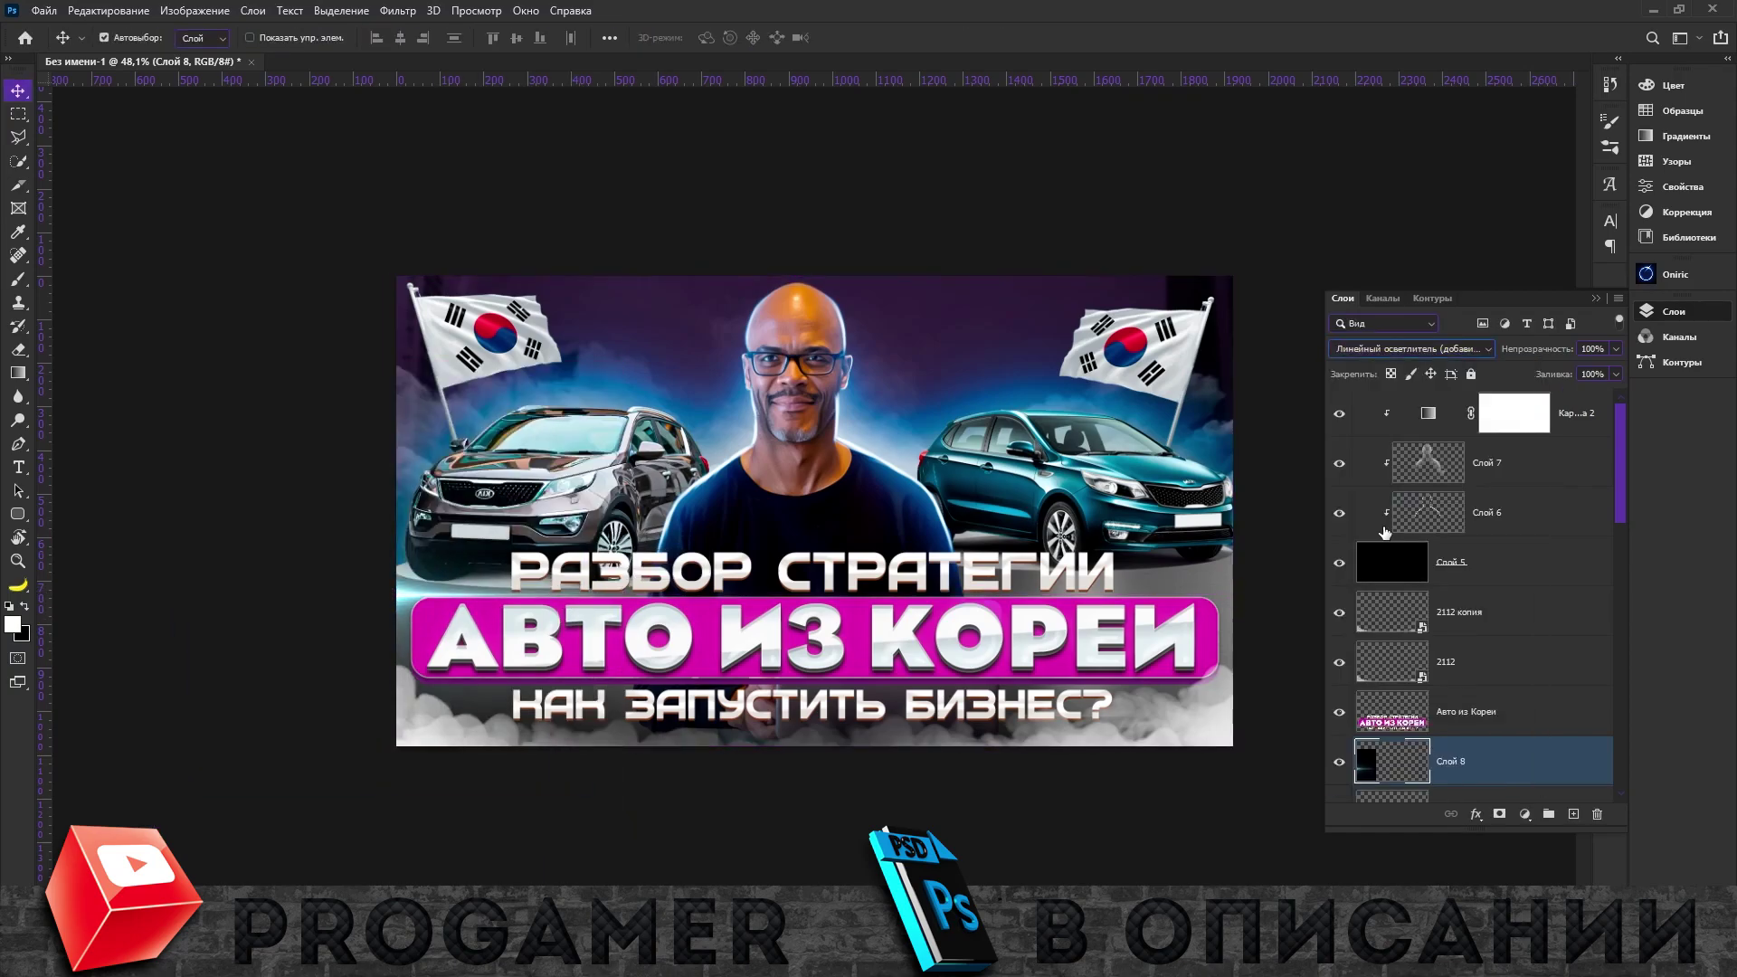
key(ctrl+j)
drag(634, 507, 1131, 507)
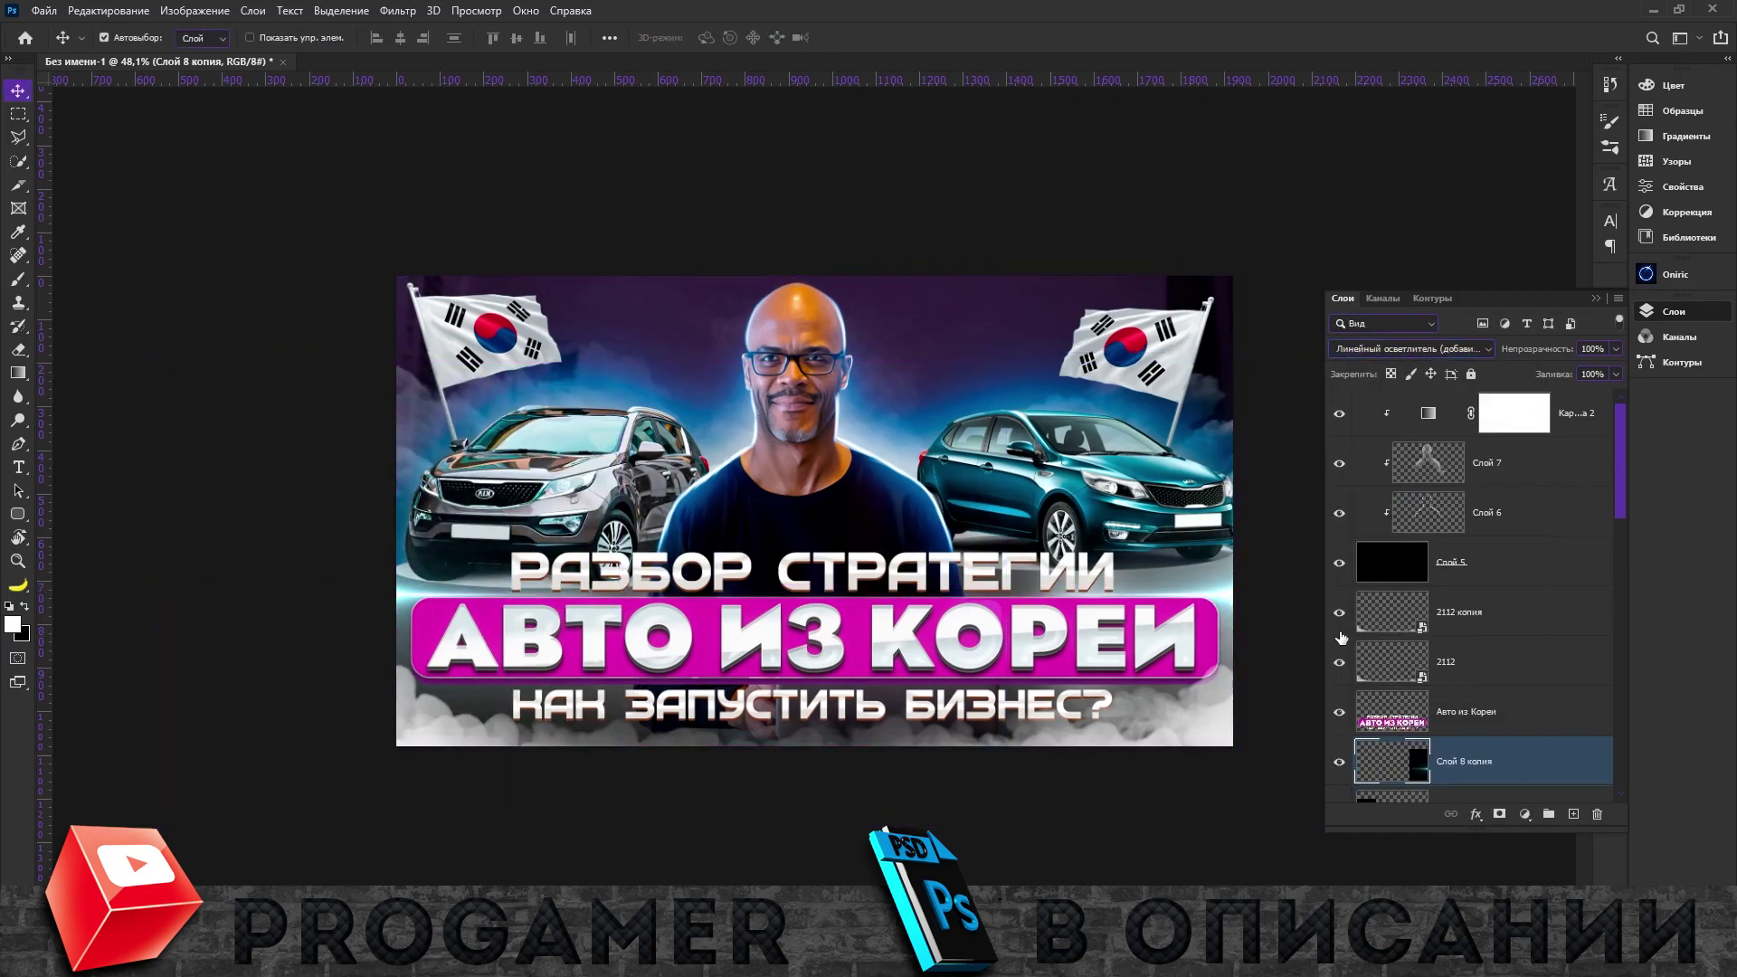
Create empty layers Слой 9 and Слой 10, reset colours, and browse the effects pack folder.
scroll(989, 604, down, 2)
key(ctrl+shift+alt+n)
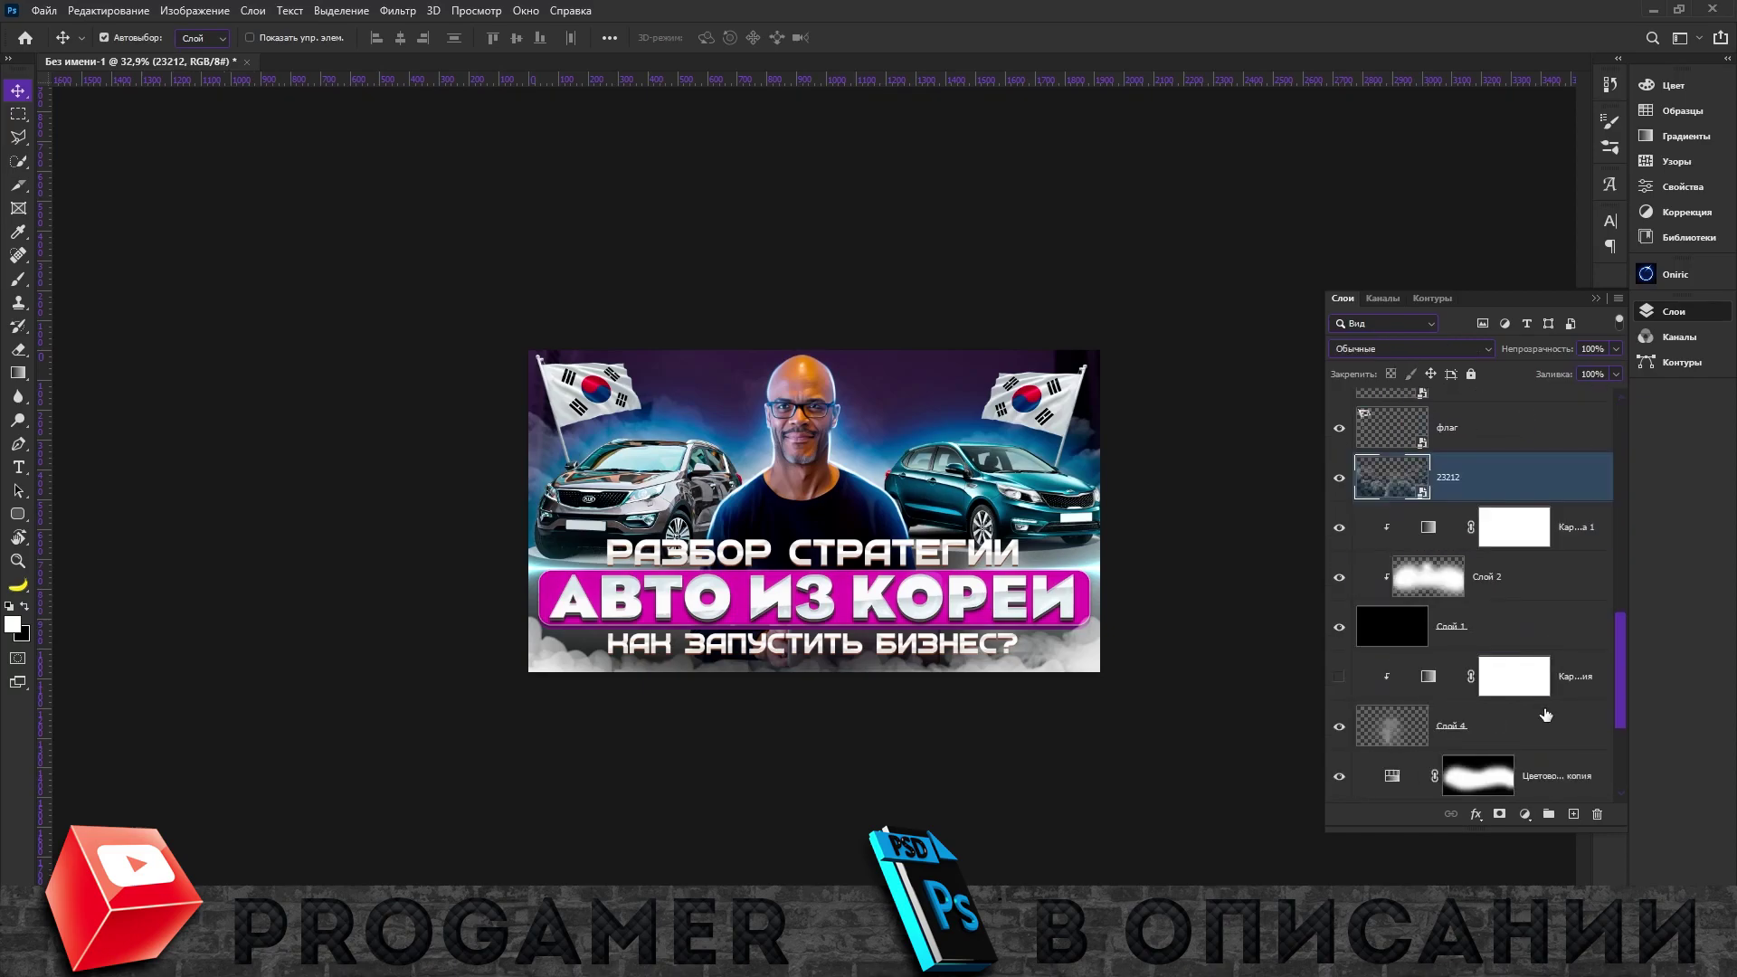
key(b)
key(d)
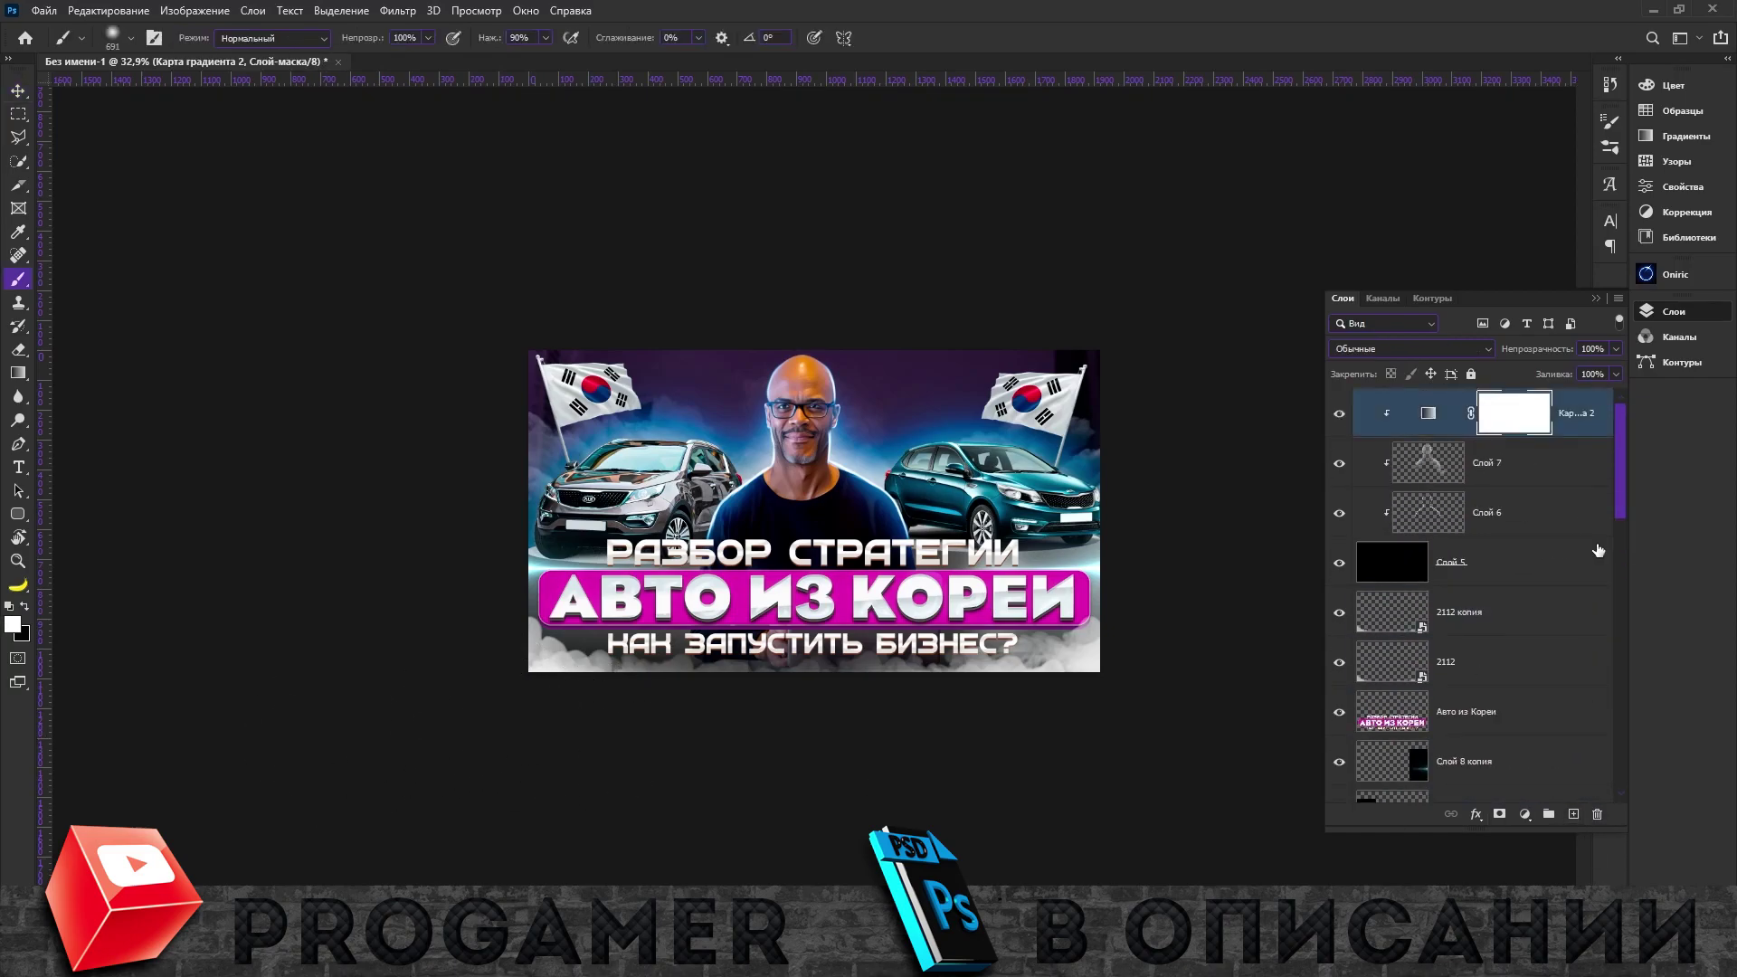
click(1572, 813)
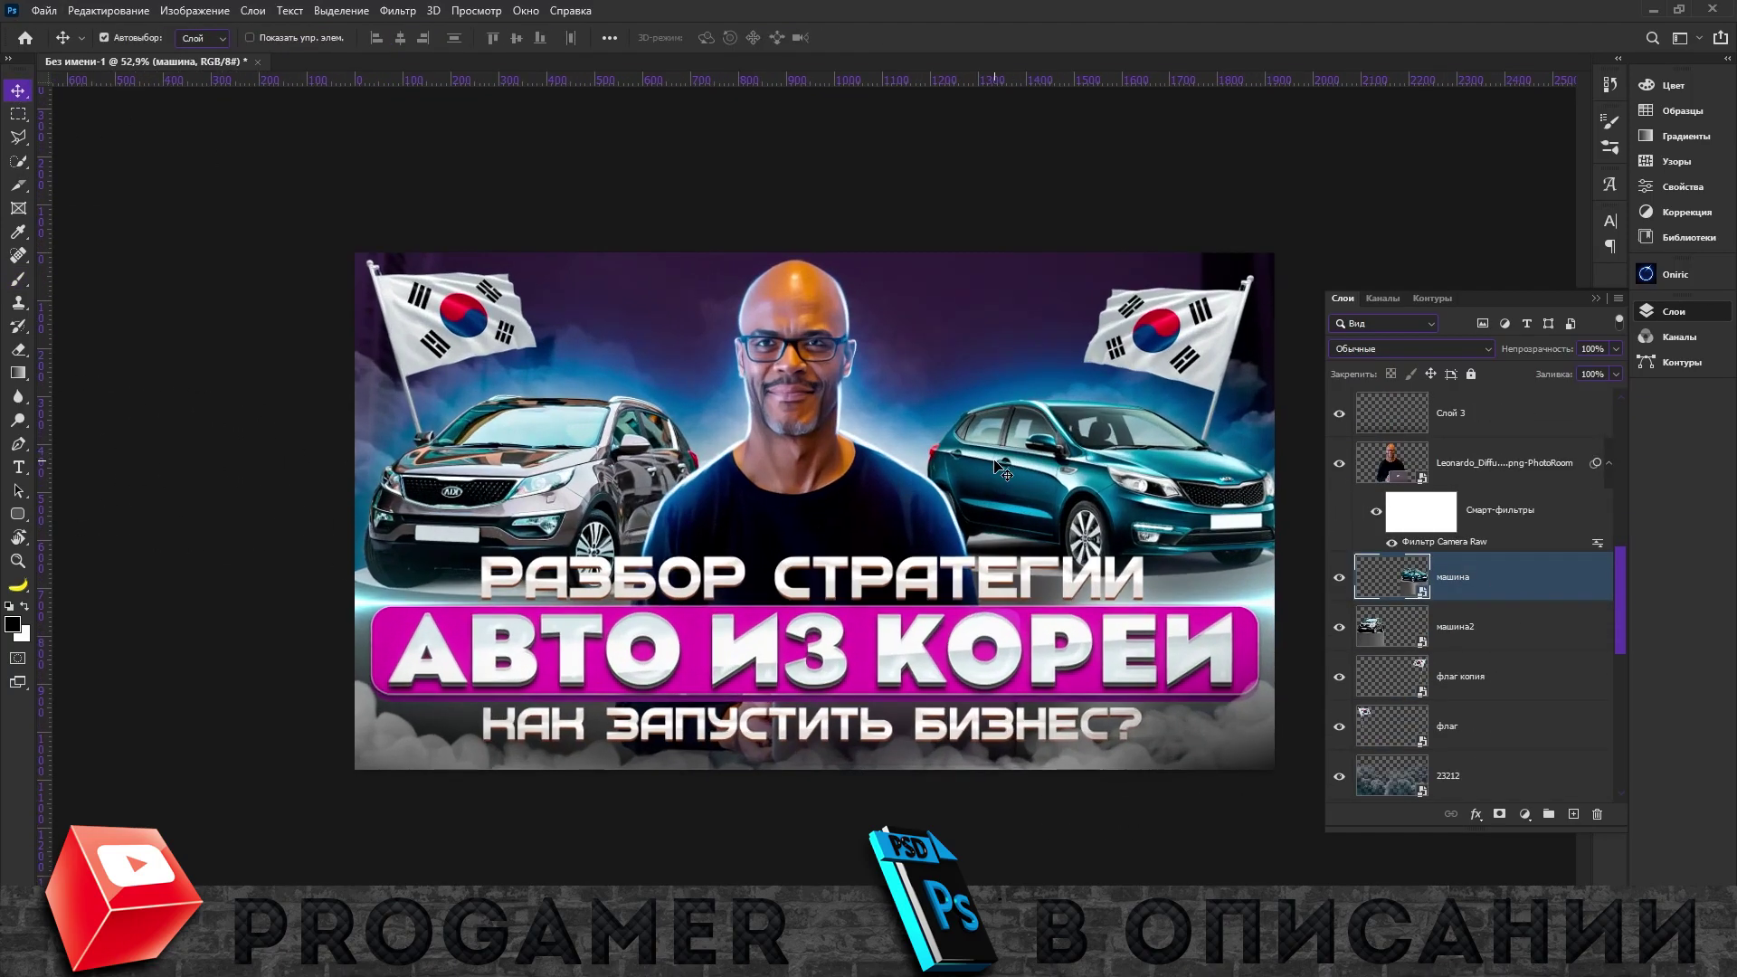
key(ctrl+o)
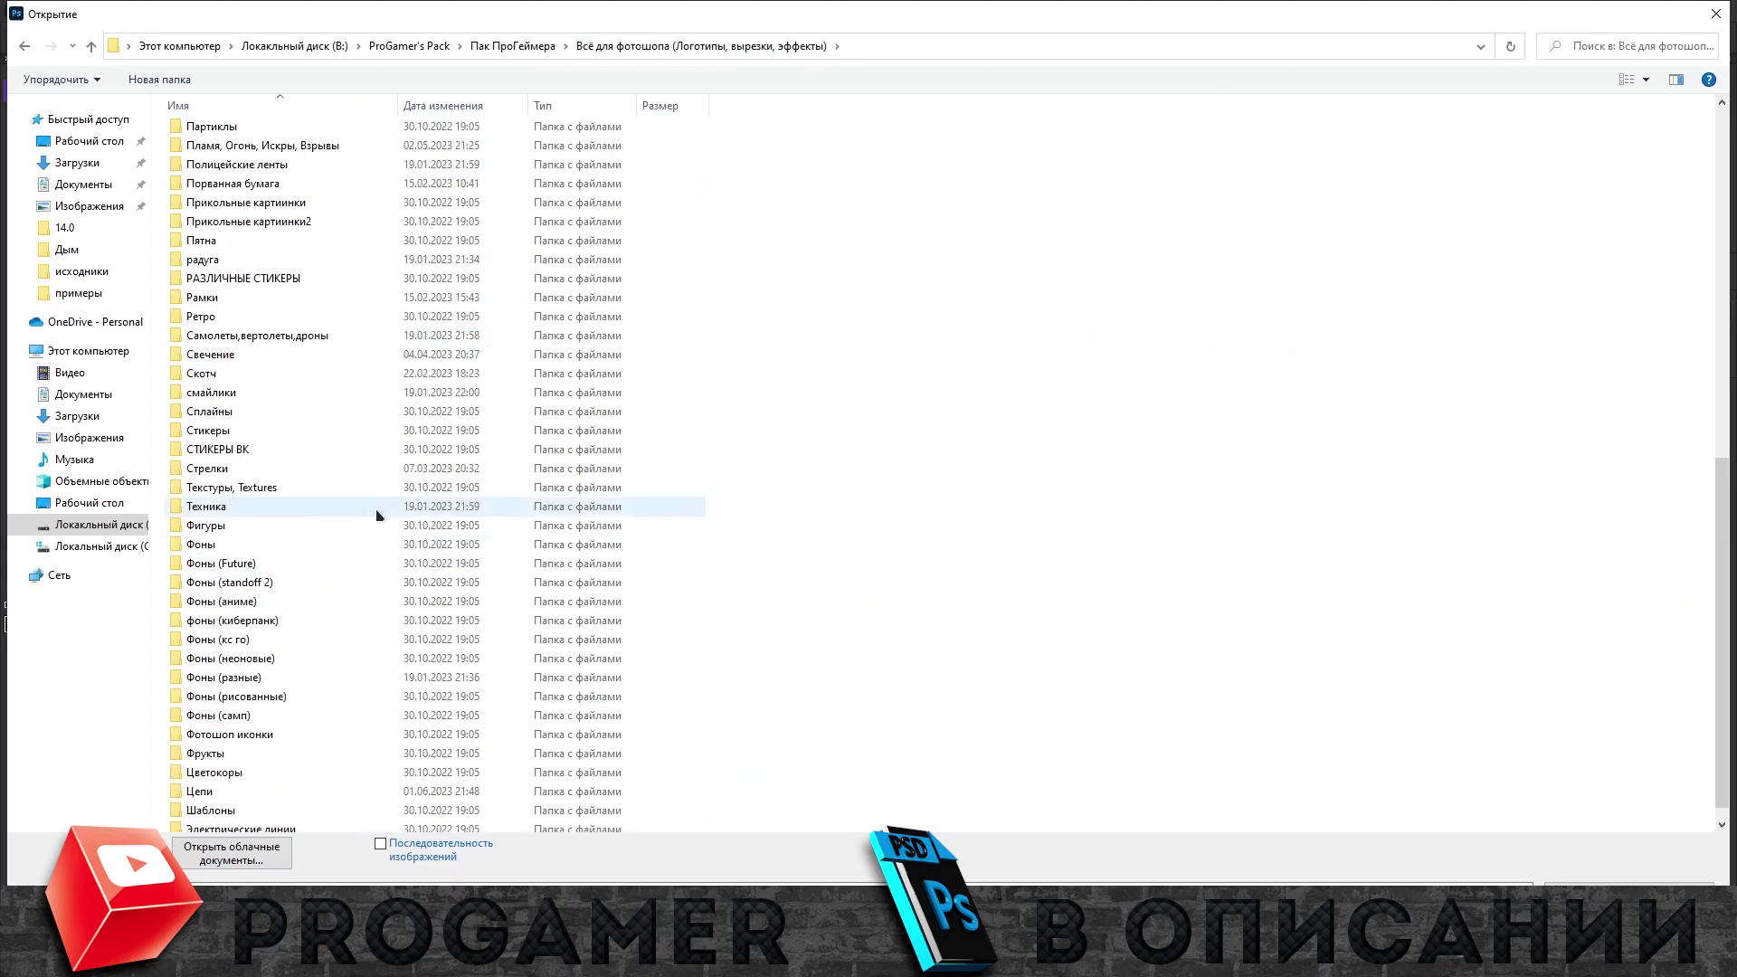
Place the dark sparks image from Пламя, Огонь, Искры, Взрывы in Linear Dodge (Add) with a mask.
scroll(378, 515, up, 7)
double_click(341, 570)
double_click(597, 670)
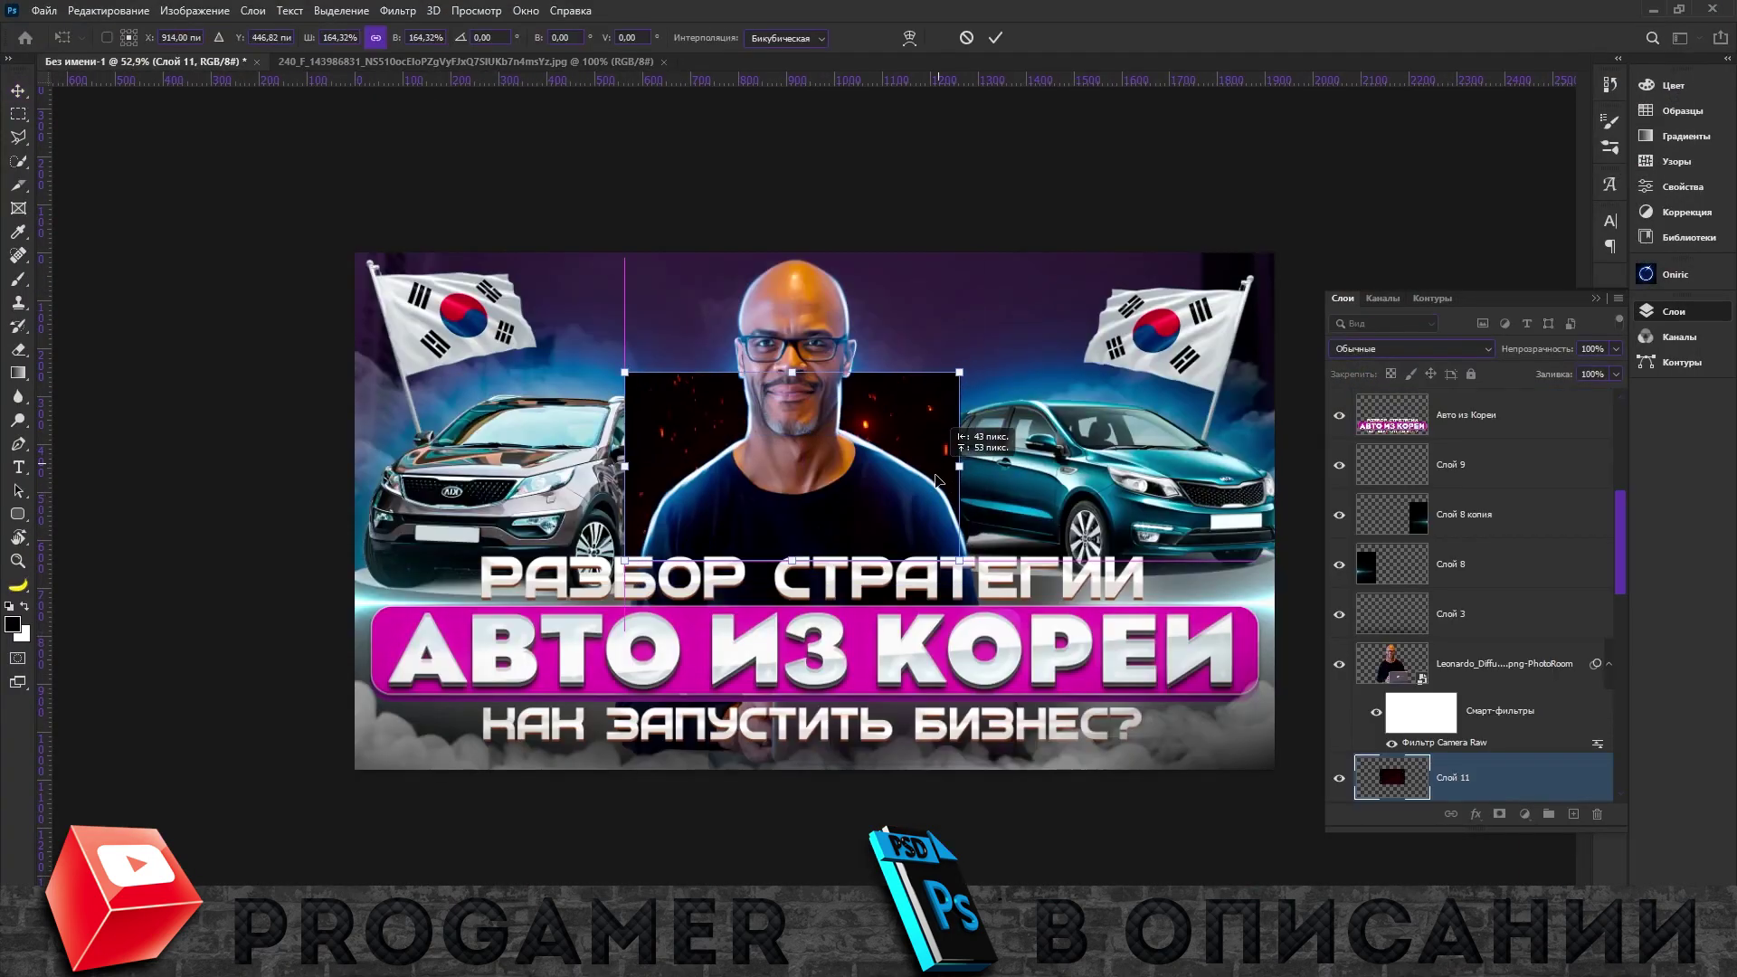
key(Return)
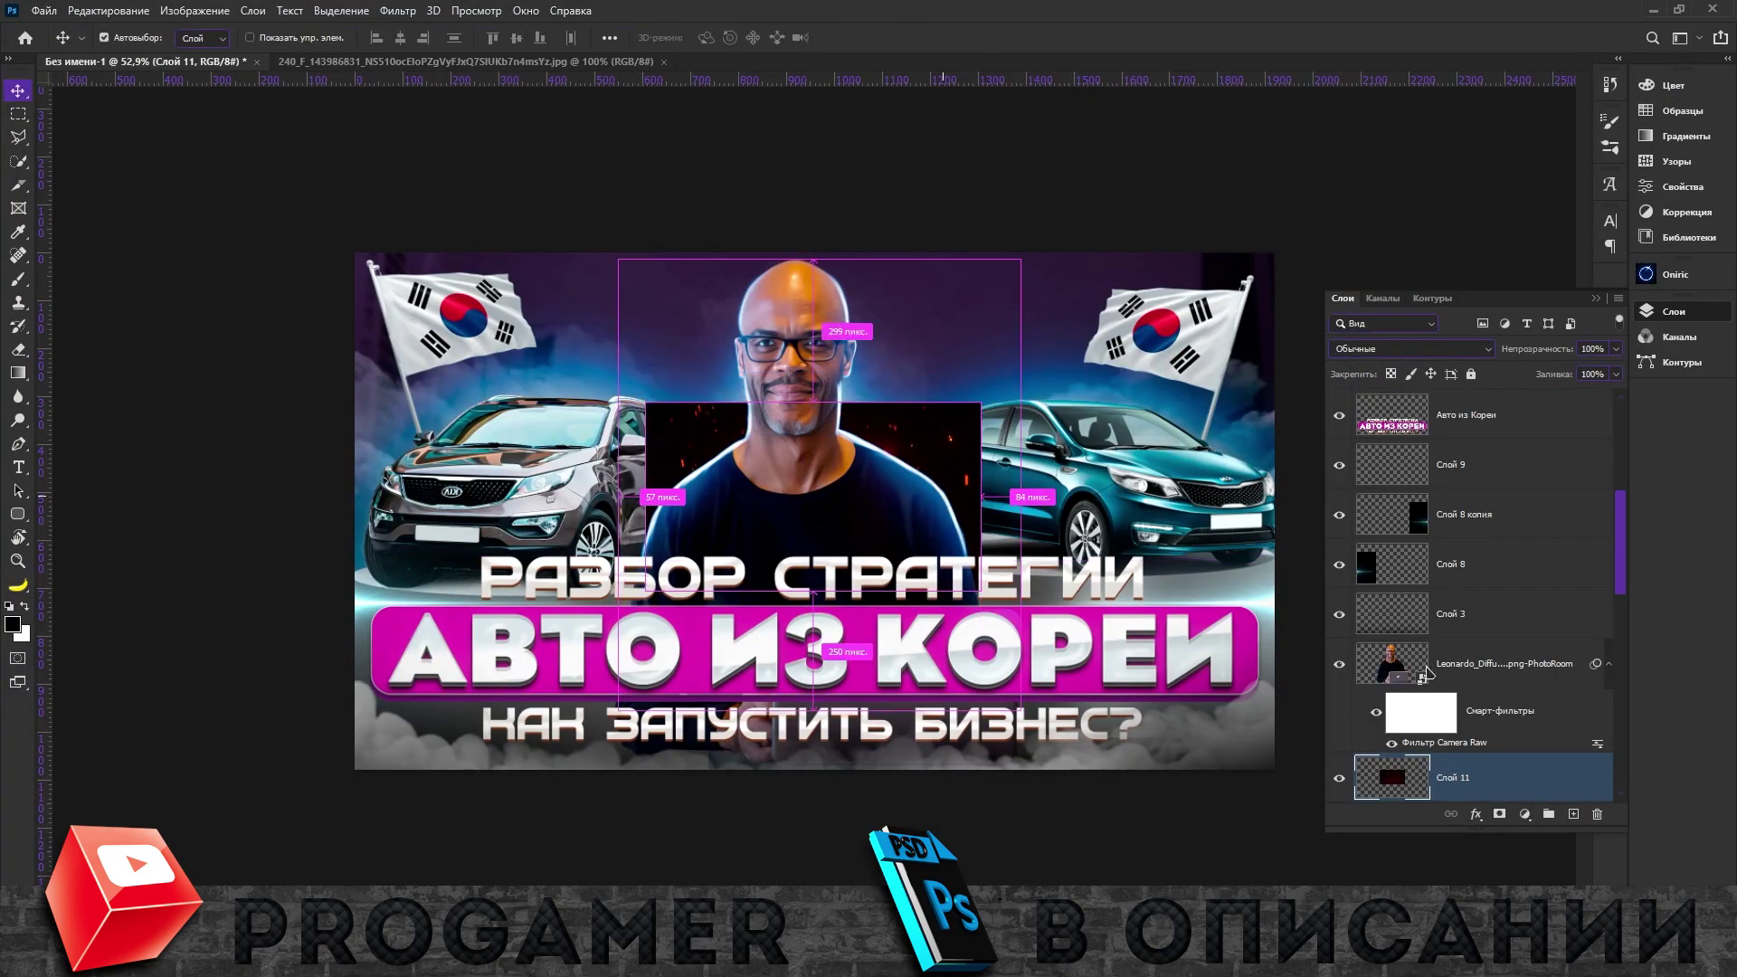
click(1411, 348)
click(1407, 526)
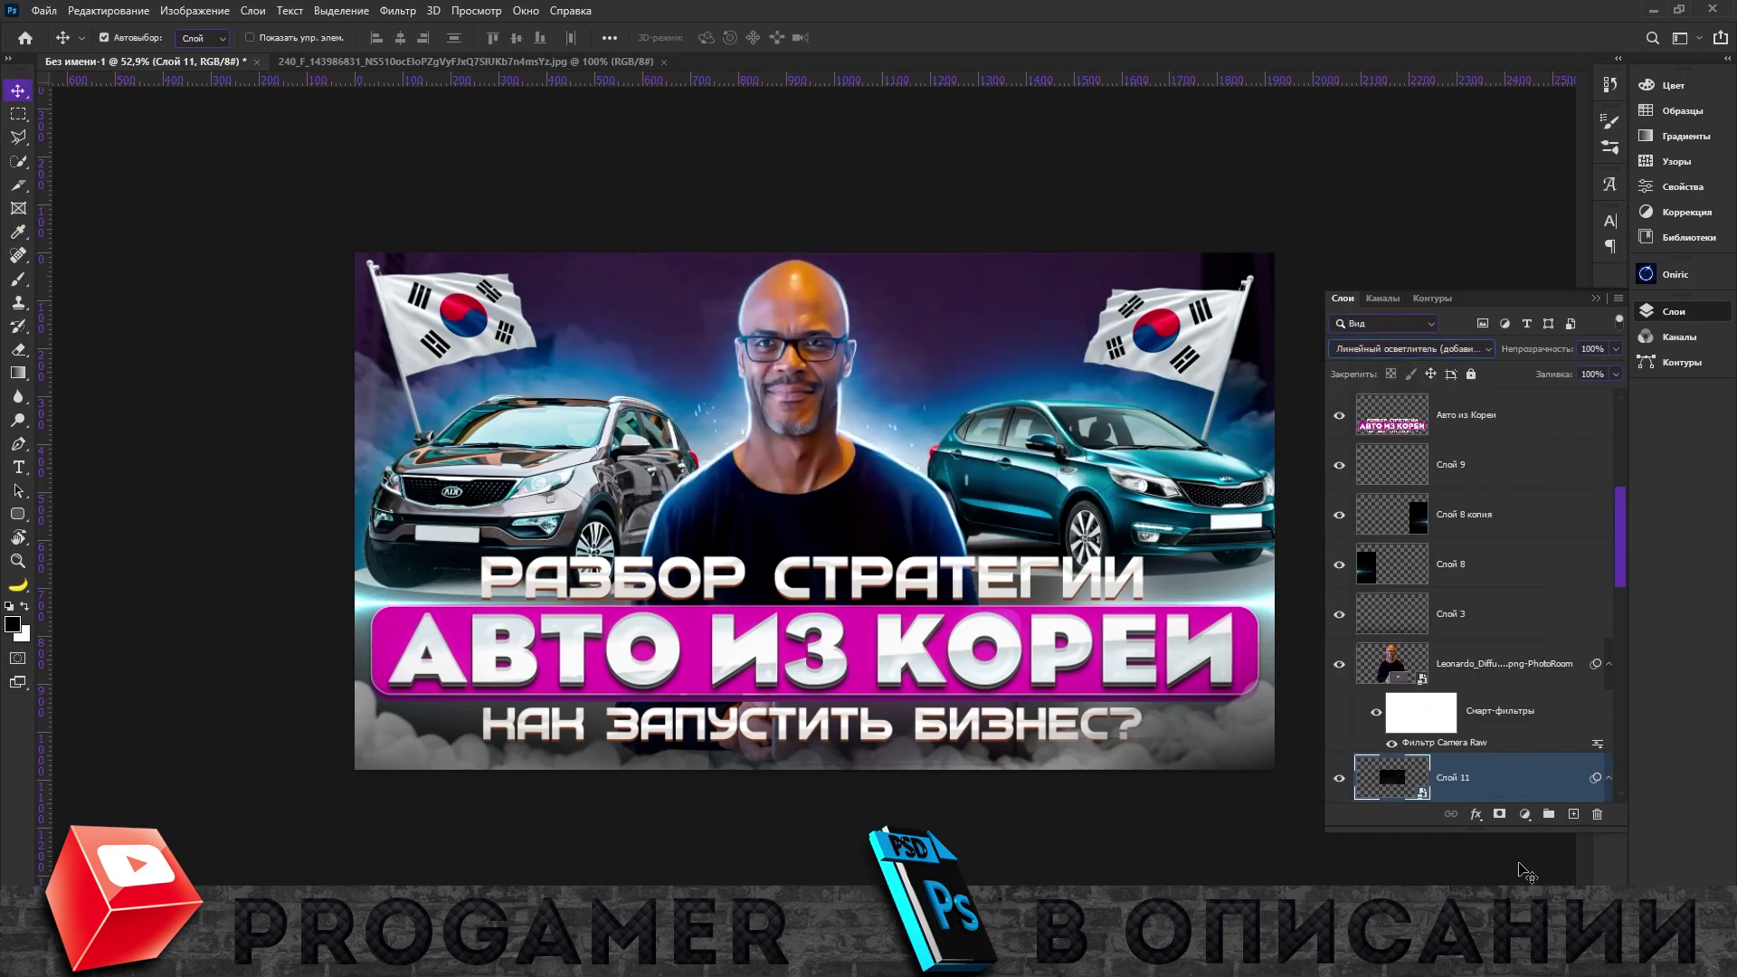
click(1499, 814)
key(b)
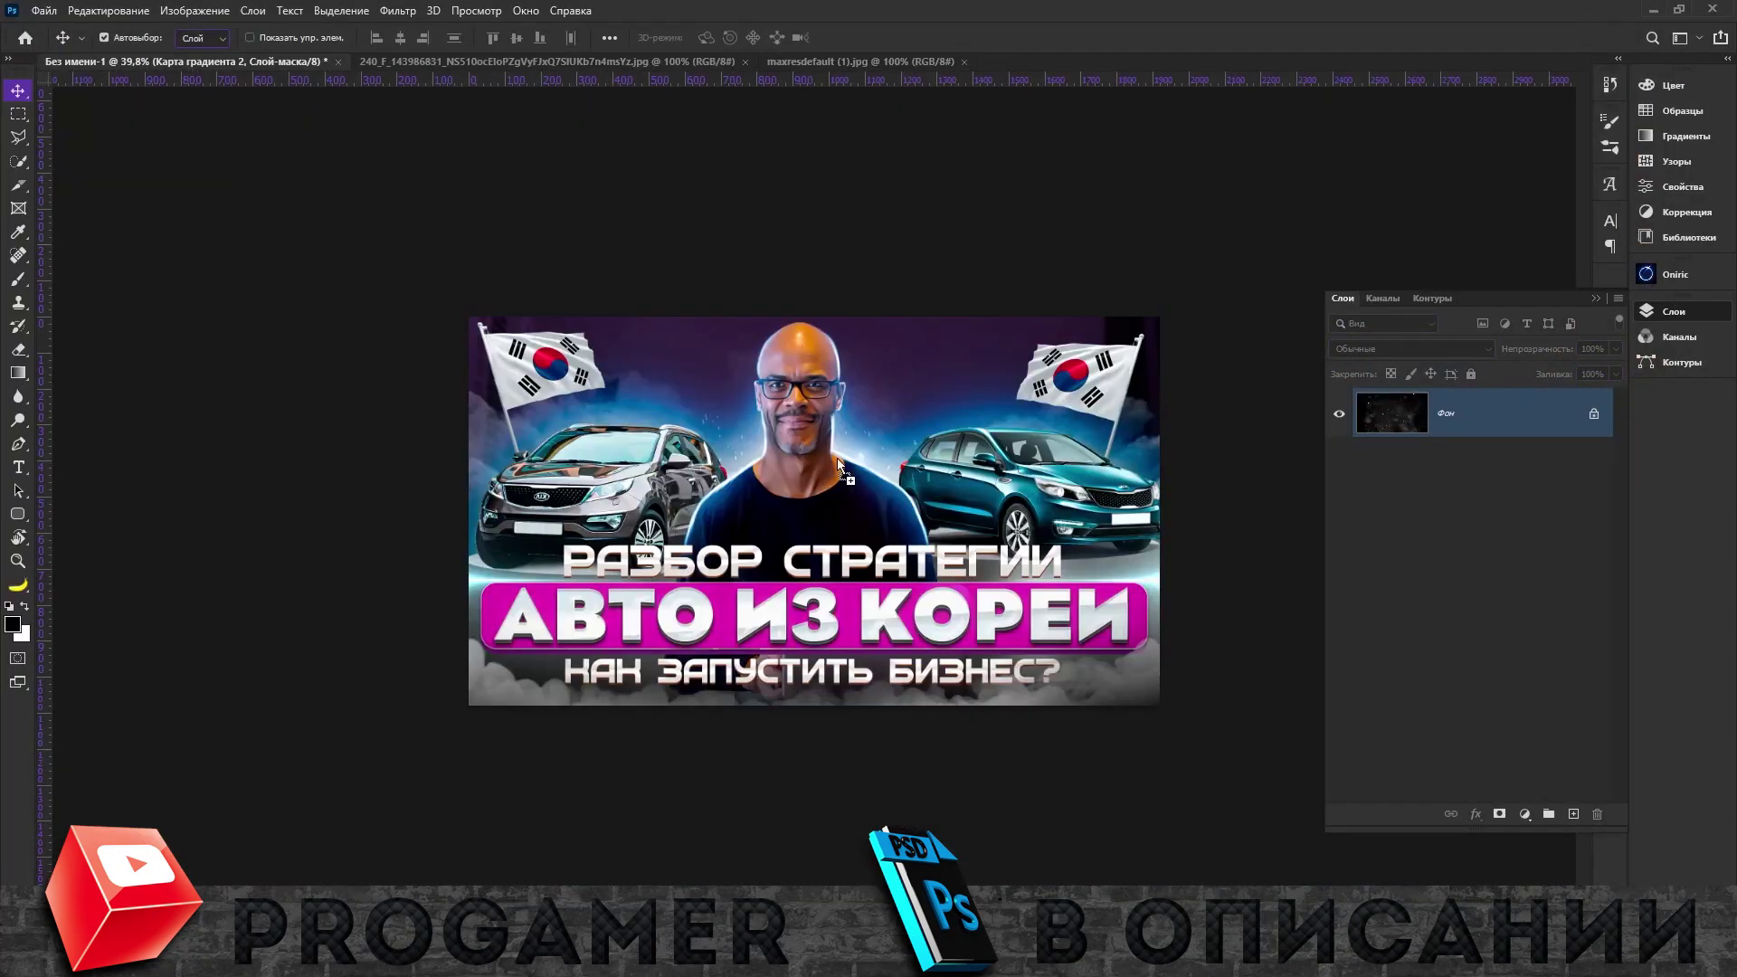
Stretch the particle overlay to the canvas in Linear Dodge (Add), masking it off the man's face.
key(ctrl+t)
drag(1045, 608, 1162, 706)
key(Return)
click(1411, 348)
click(1387, 530)
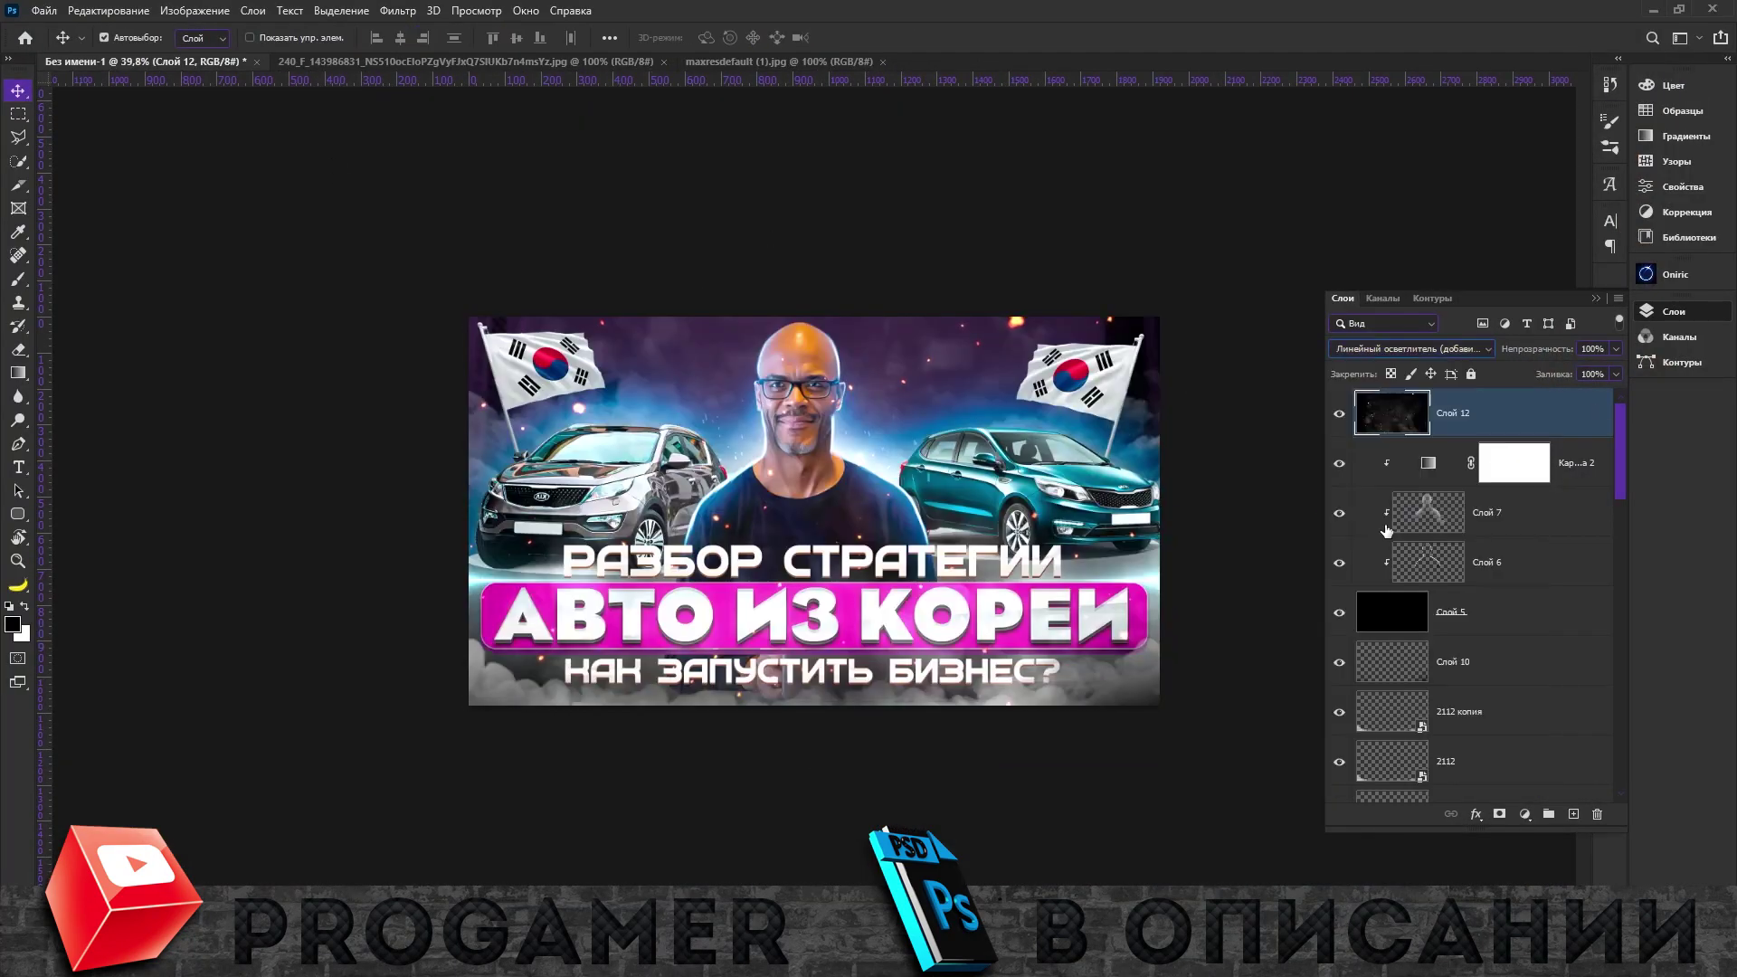
double_click(1362, 524)
key(Escape)
click(1500, 814)
key(b)
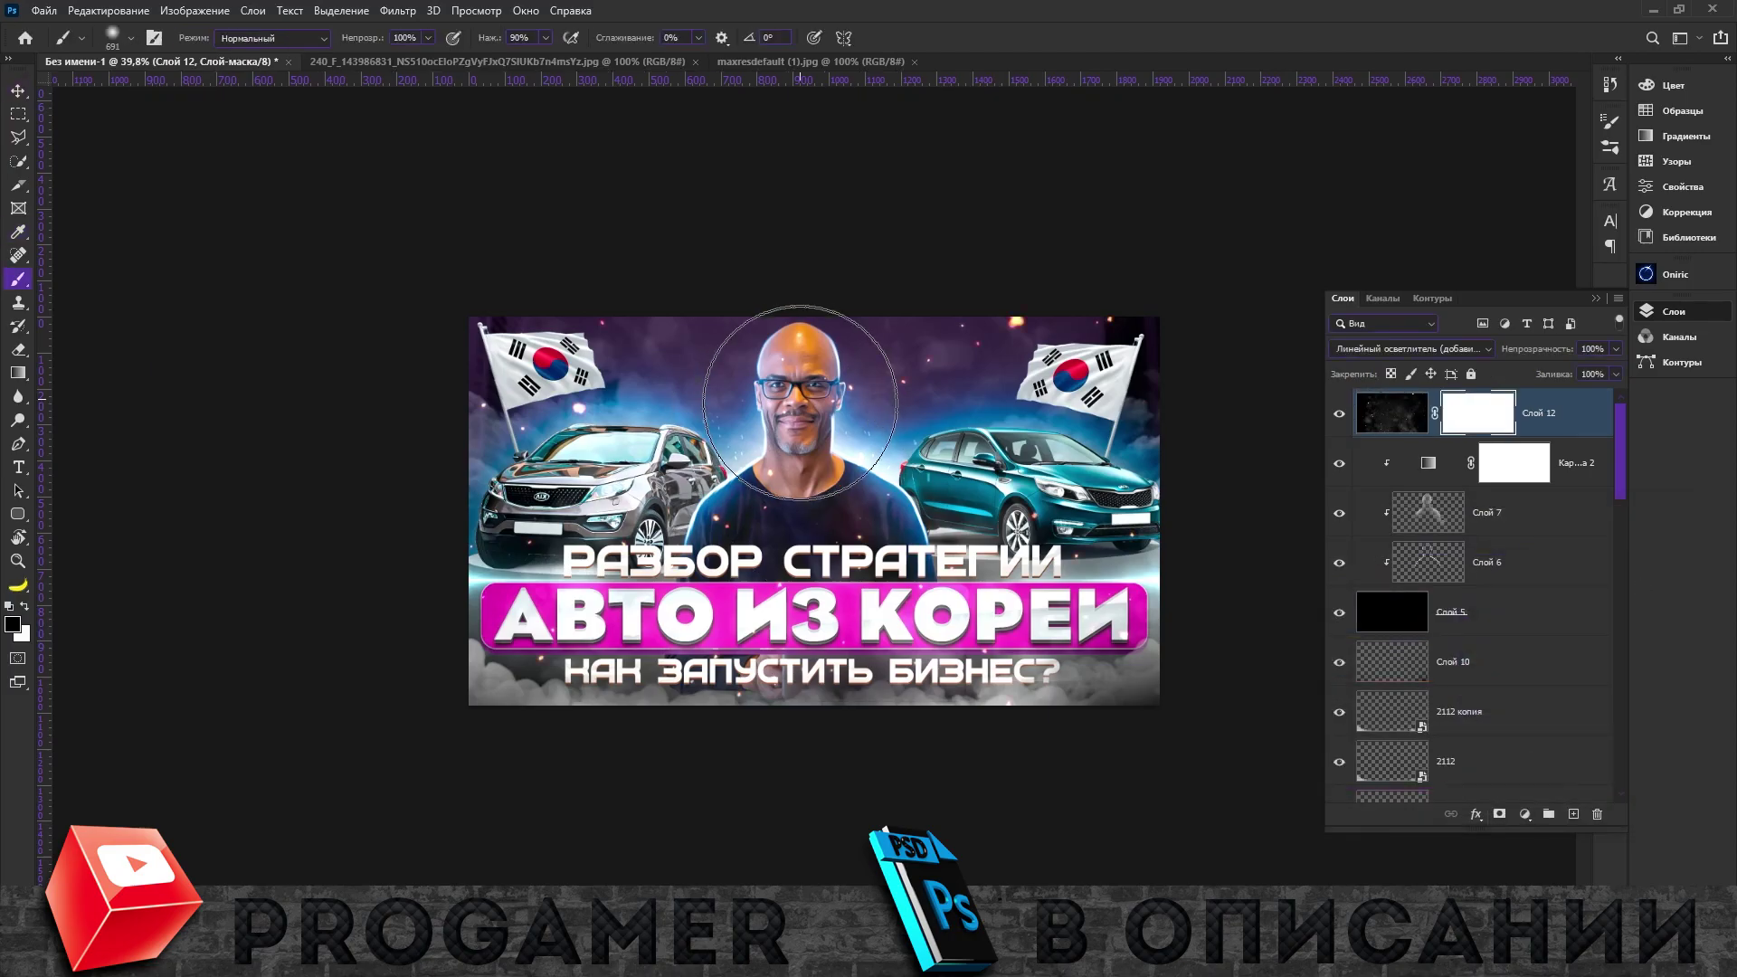
drag(801, 362, 768, 597)
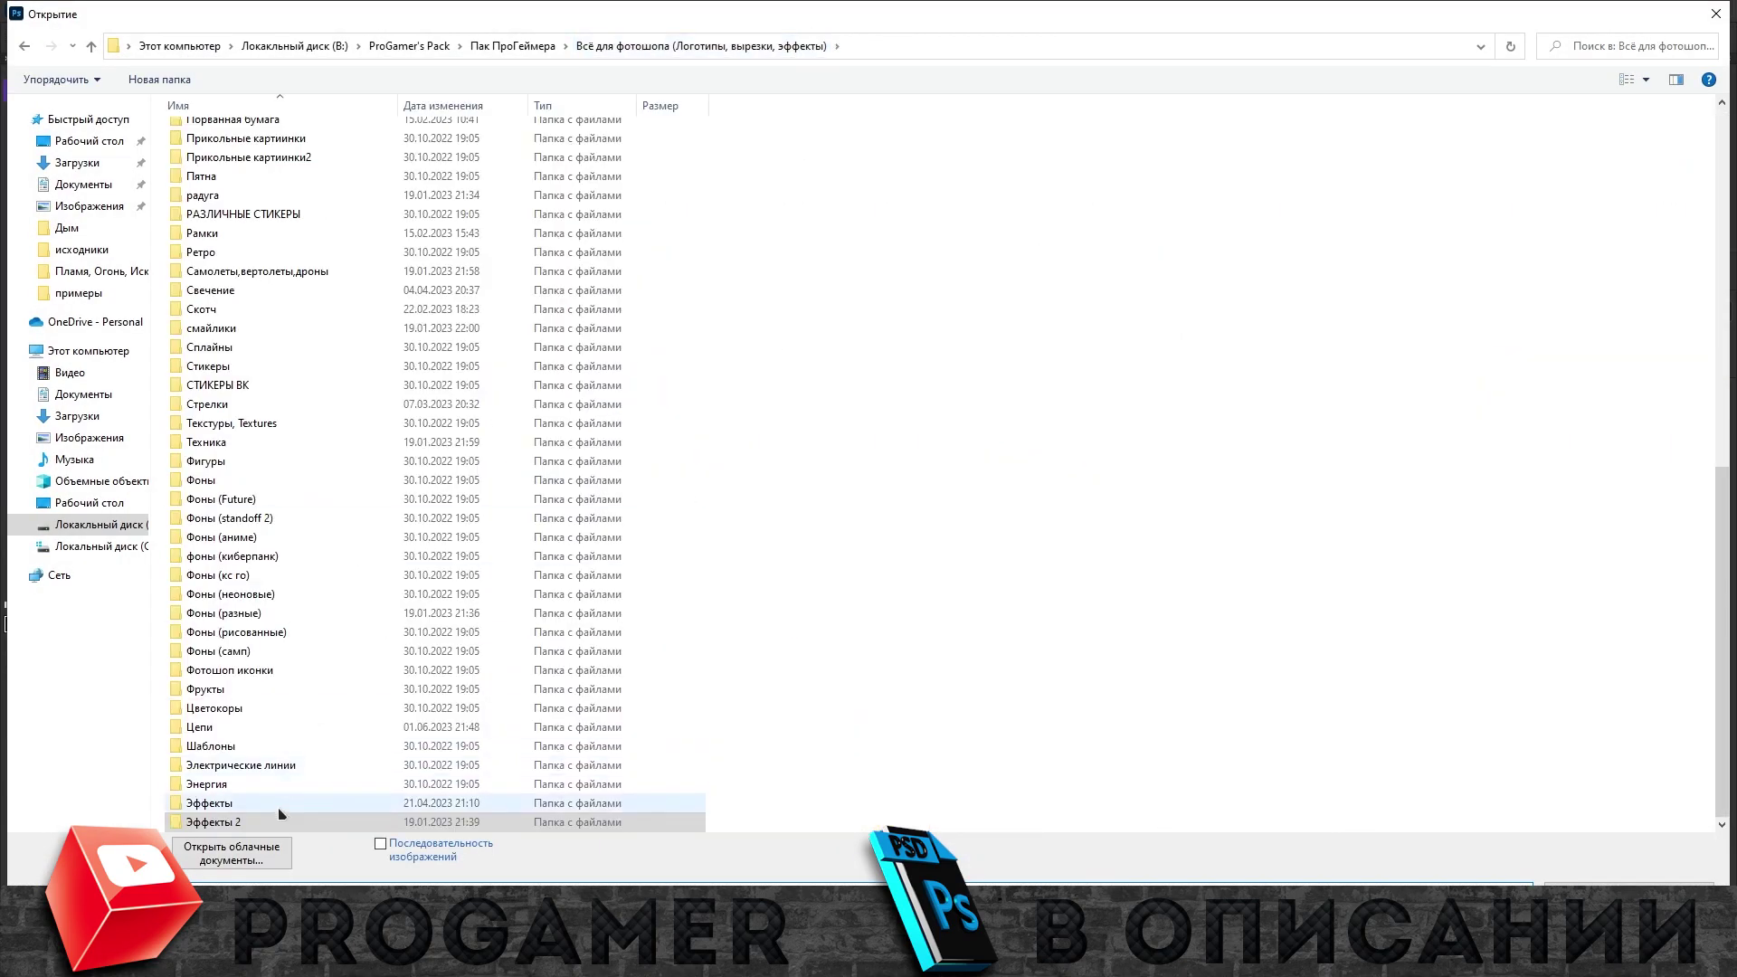
Navigate into the 'эффекты, партиклы' effects folder in the Open dialog.
scroll(304, 715, down, 5)
scroll(658, 626, up, 6)
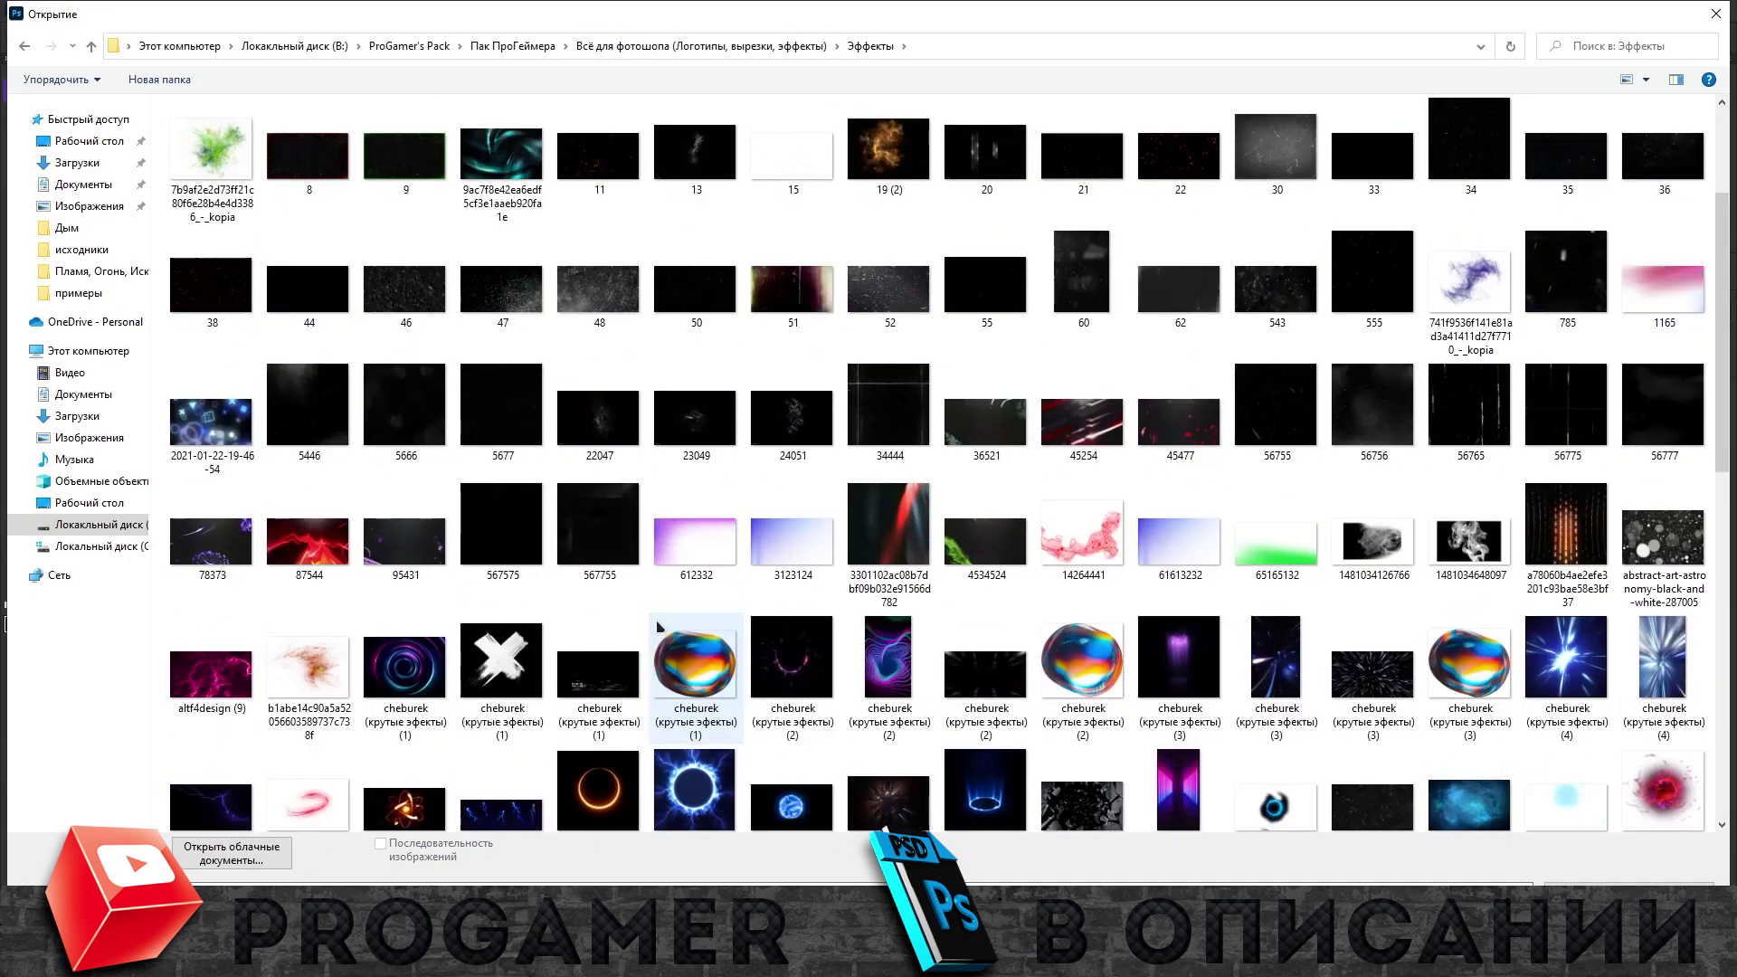
scroll(658, 626, up, 5)
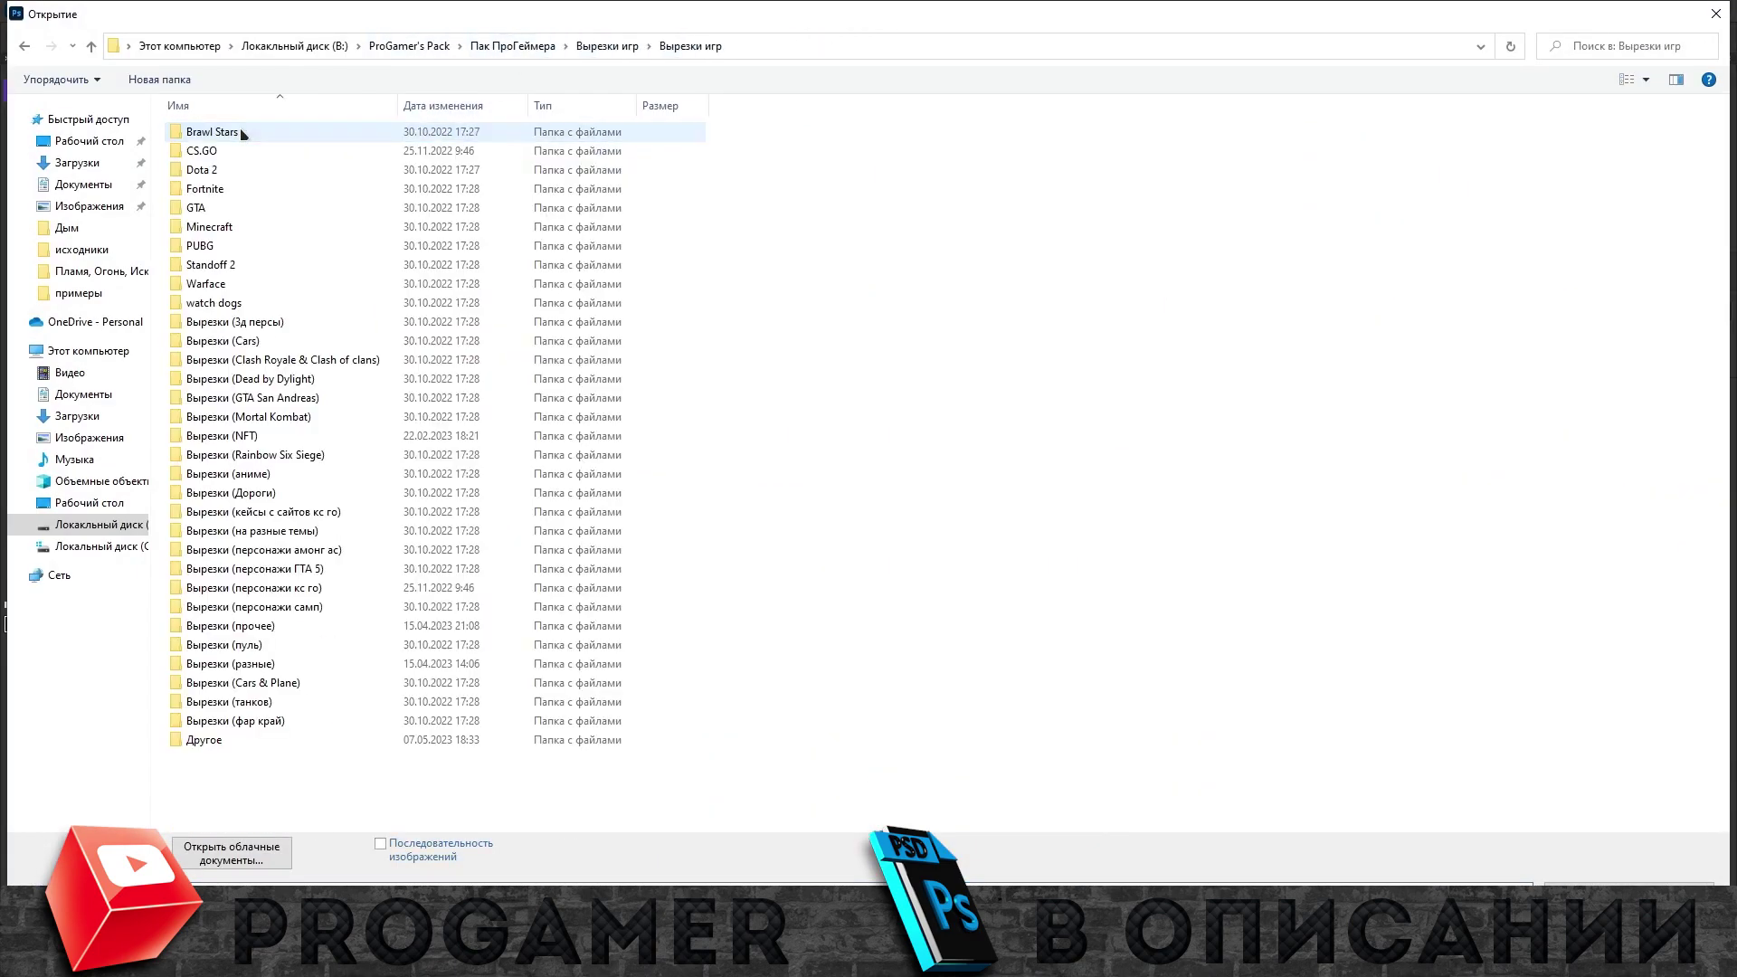
double_click(265, 284)
Scroll through the folder and open the red YouTube icon image.
scroll(1023, 405, down, 5)
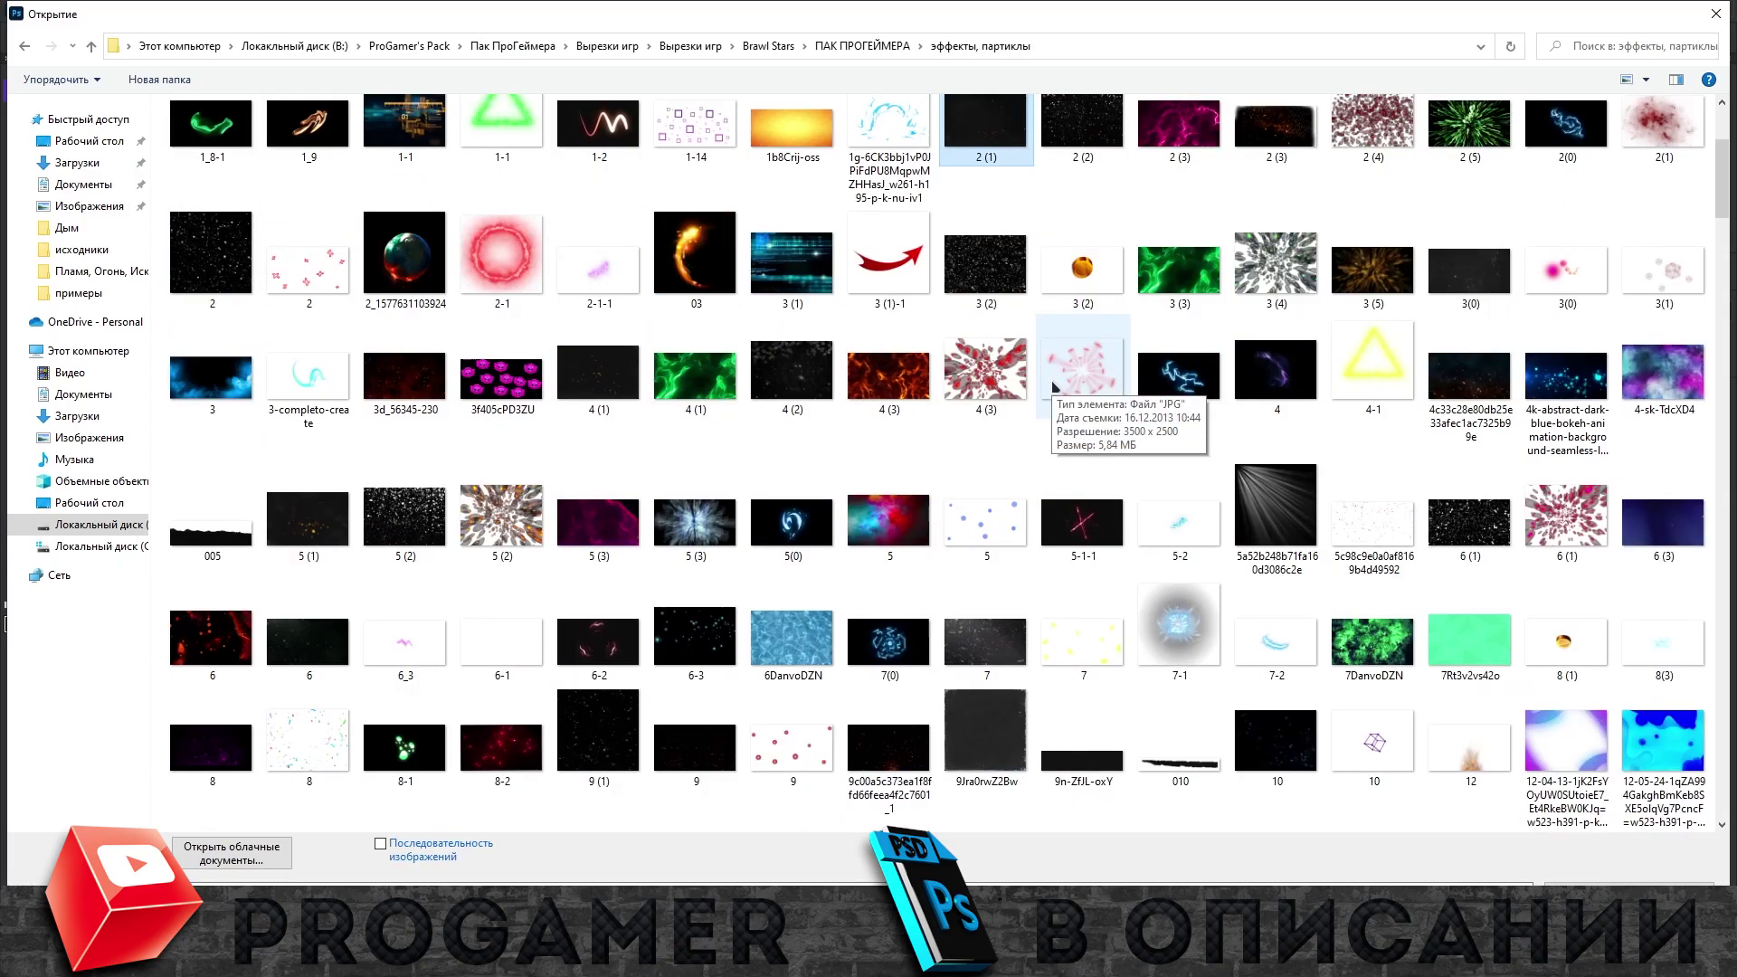
scroll(814, 380, down, 5)
scroll(778, 335, down, 5)
scroll(773, 311, down, 5)
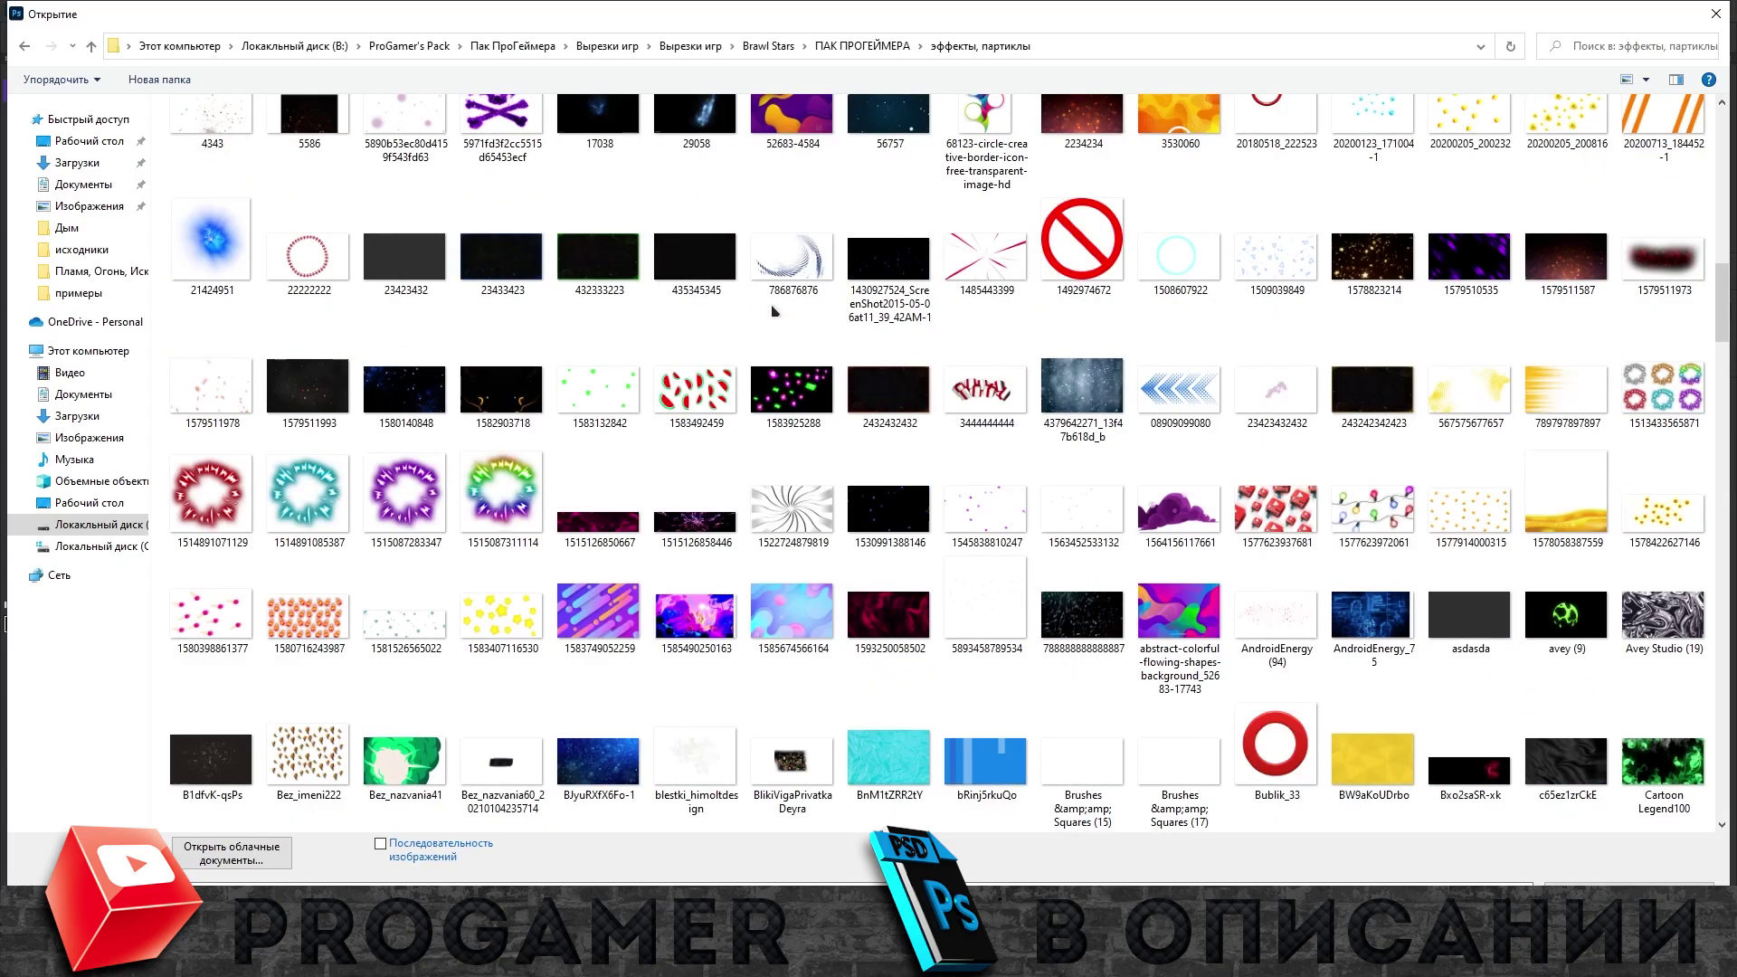
scroll(773, 311, down, 5)
scroll(773, 272, down, 5)
scroll(774, 238, down, 3)
scroll(774, 238, down, 5)
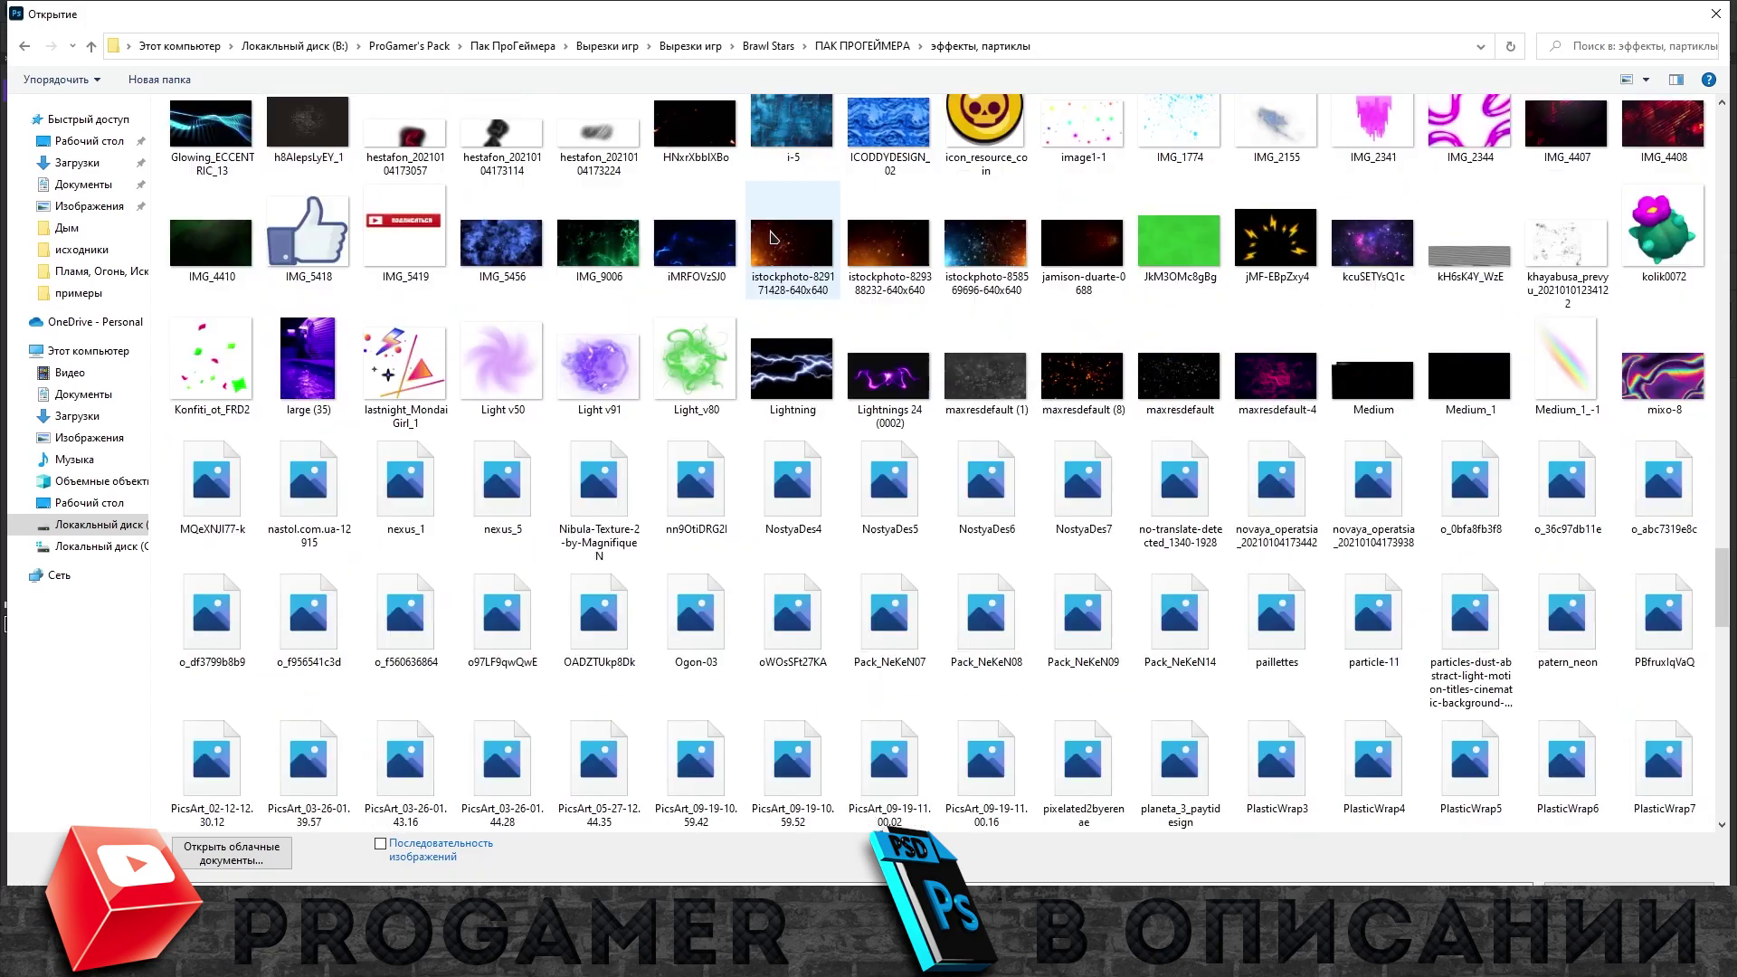
scroll(774, 238, down, 2)
scroll(1136, 351, down, 5)
scroll(1149, 358, down, 5)
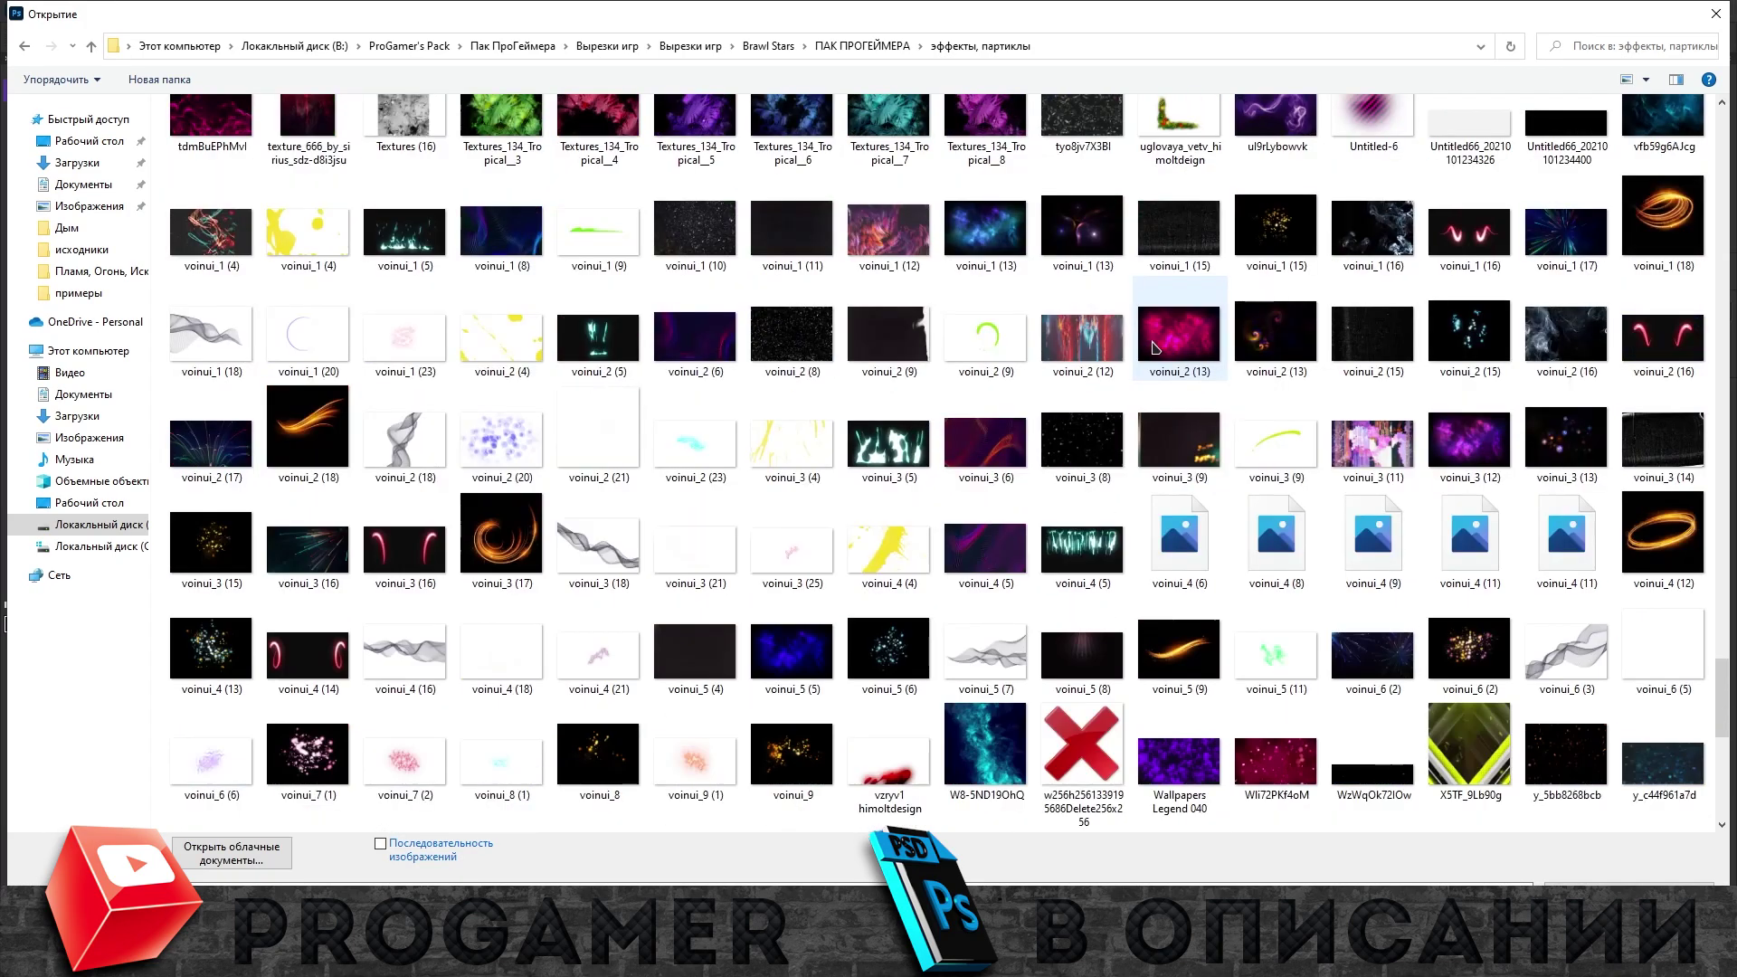
scroll(1172, 366, down, 3)
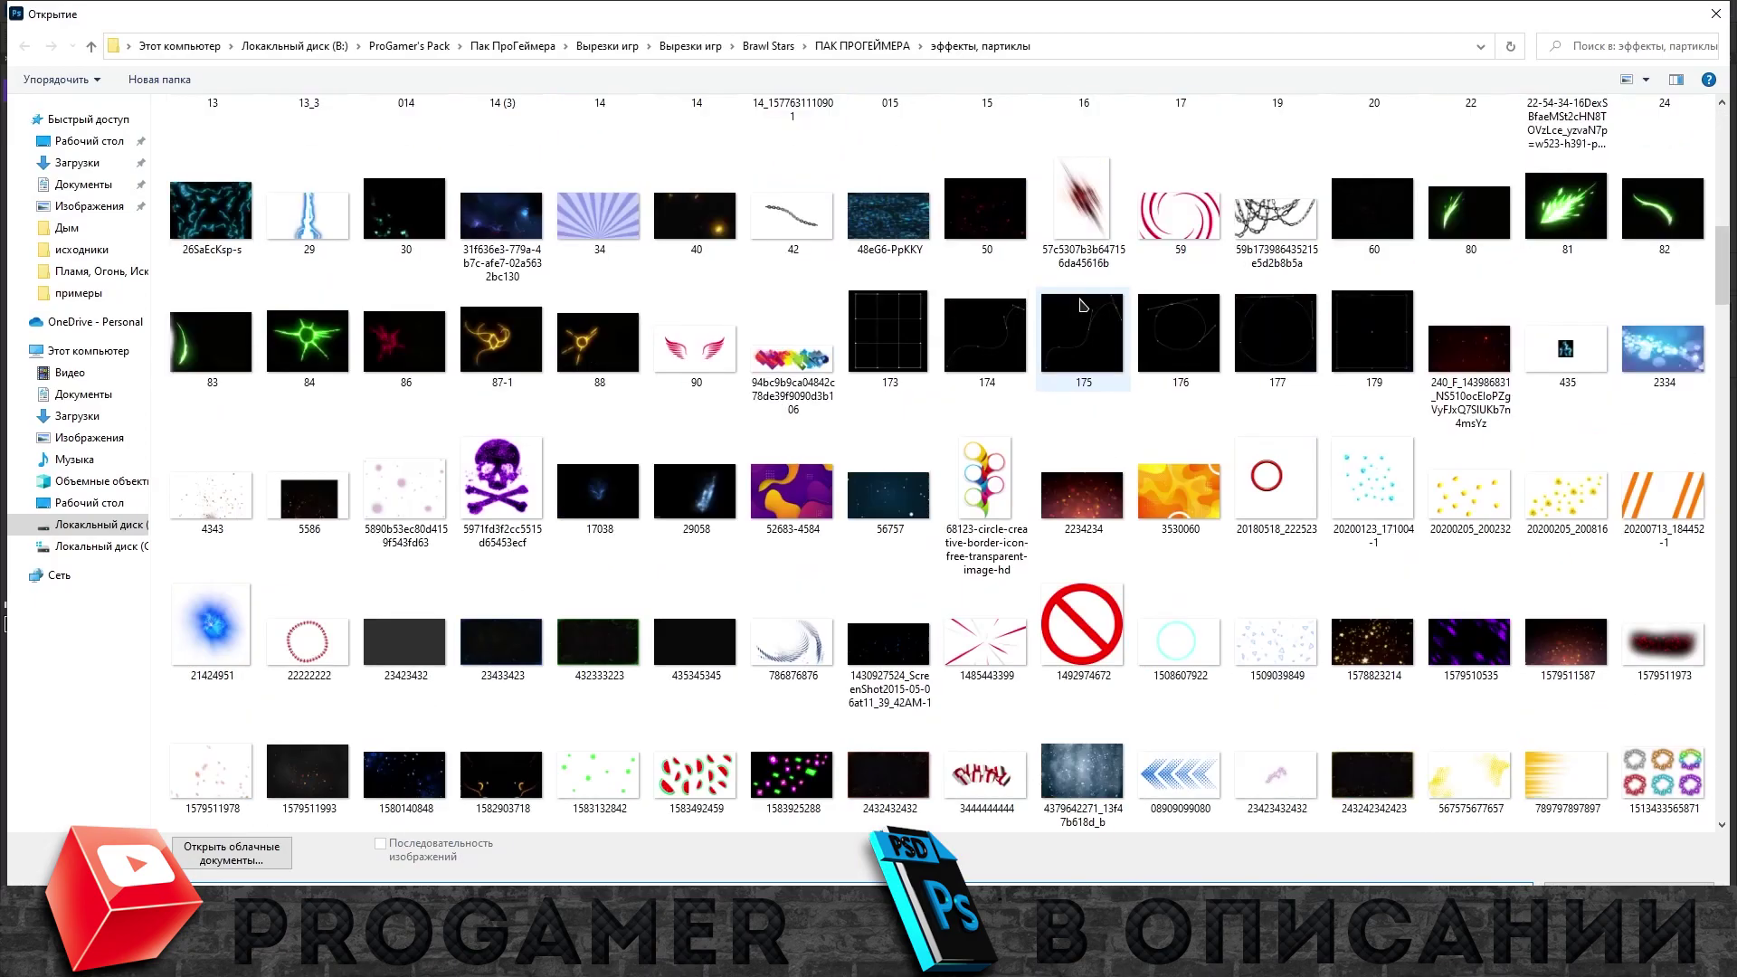
scroll(1083, 305, down, 3)
scroll(944, 414, down, 5)
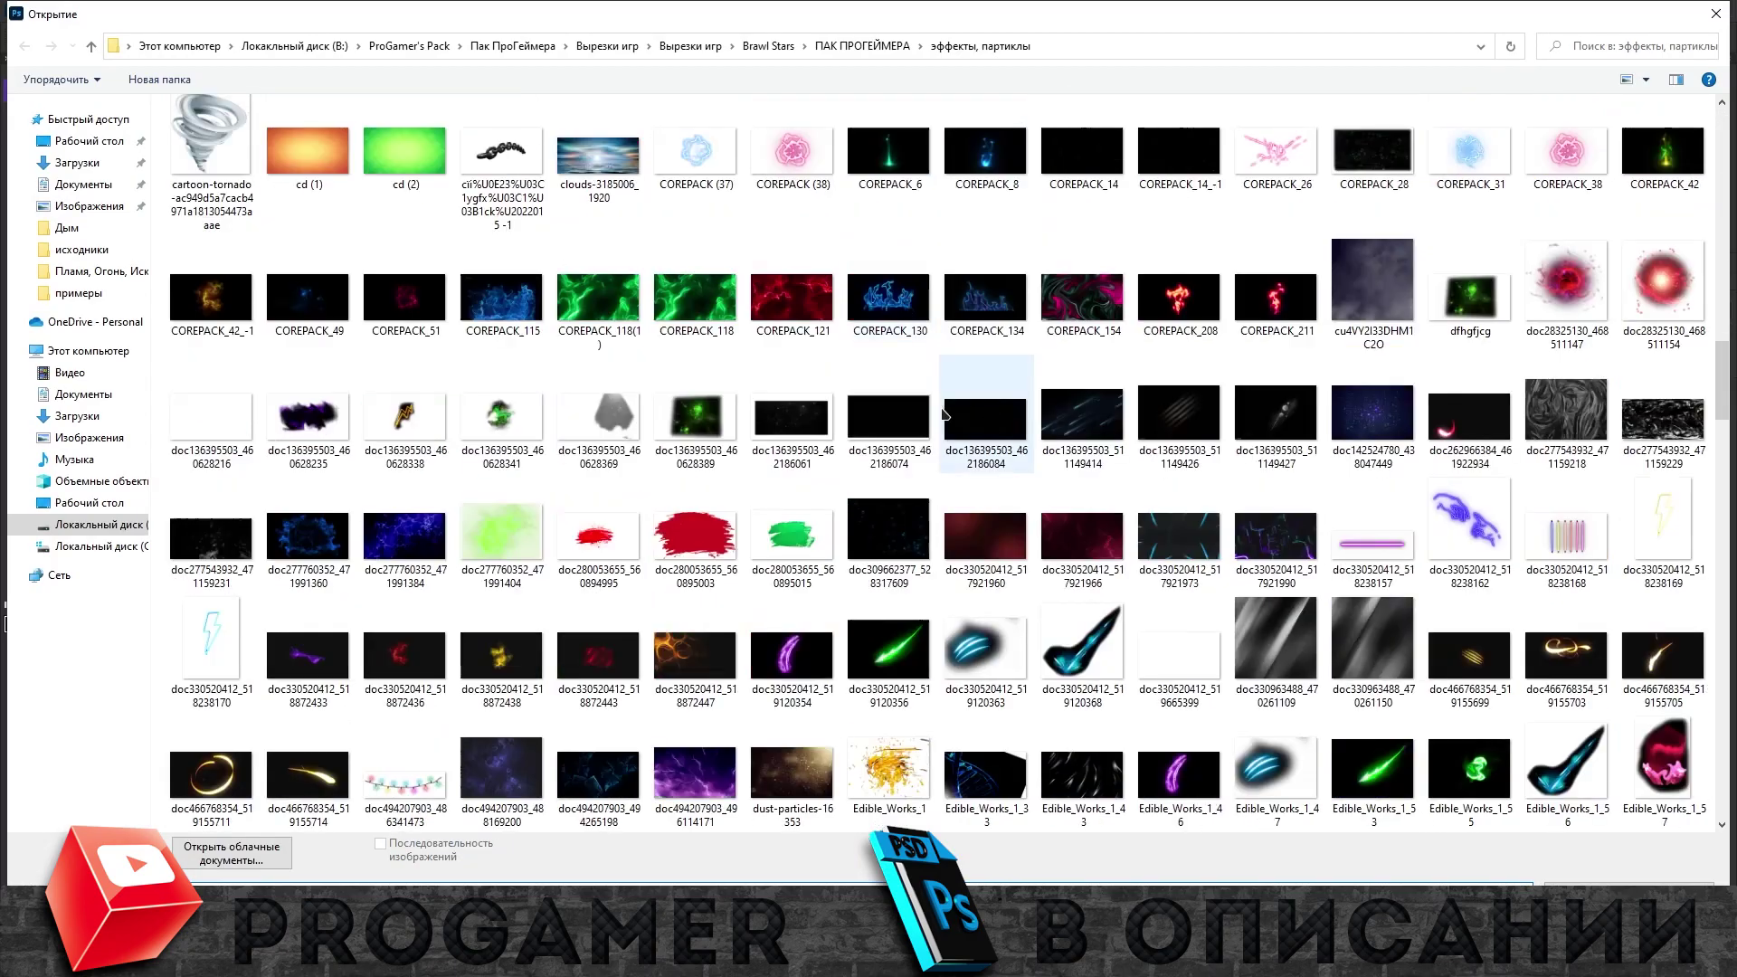
scroll(1055, 438, down, 10)
scroll(1013, 588, down, 3)
scroll(996, 679, up, 3)
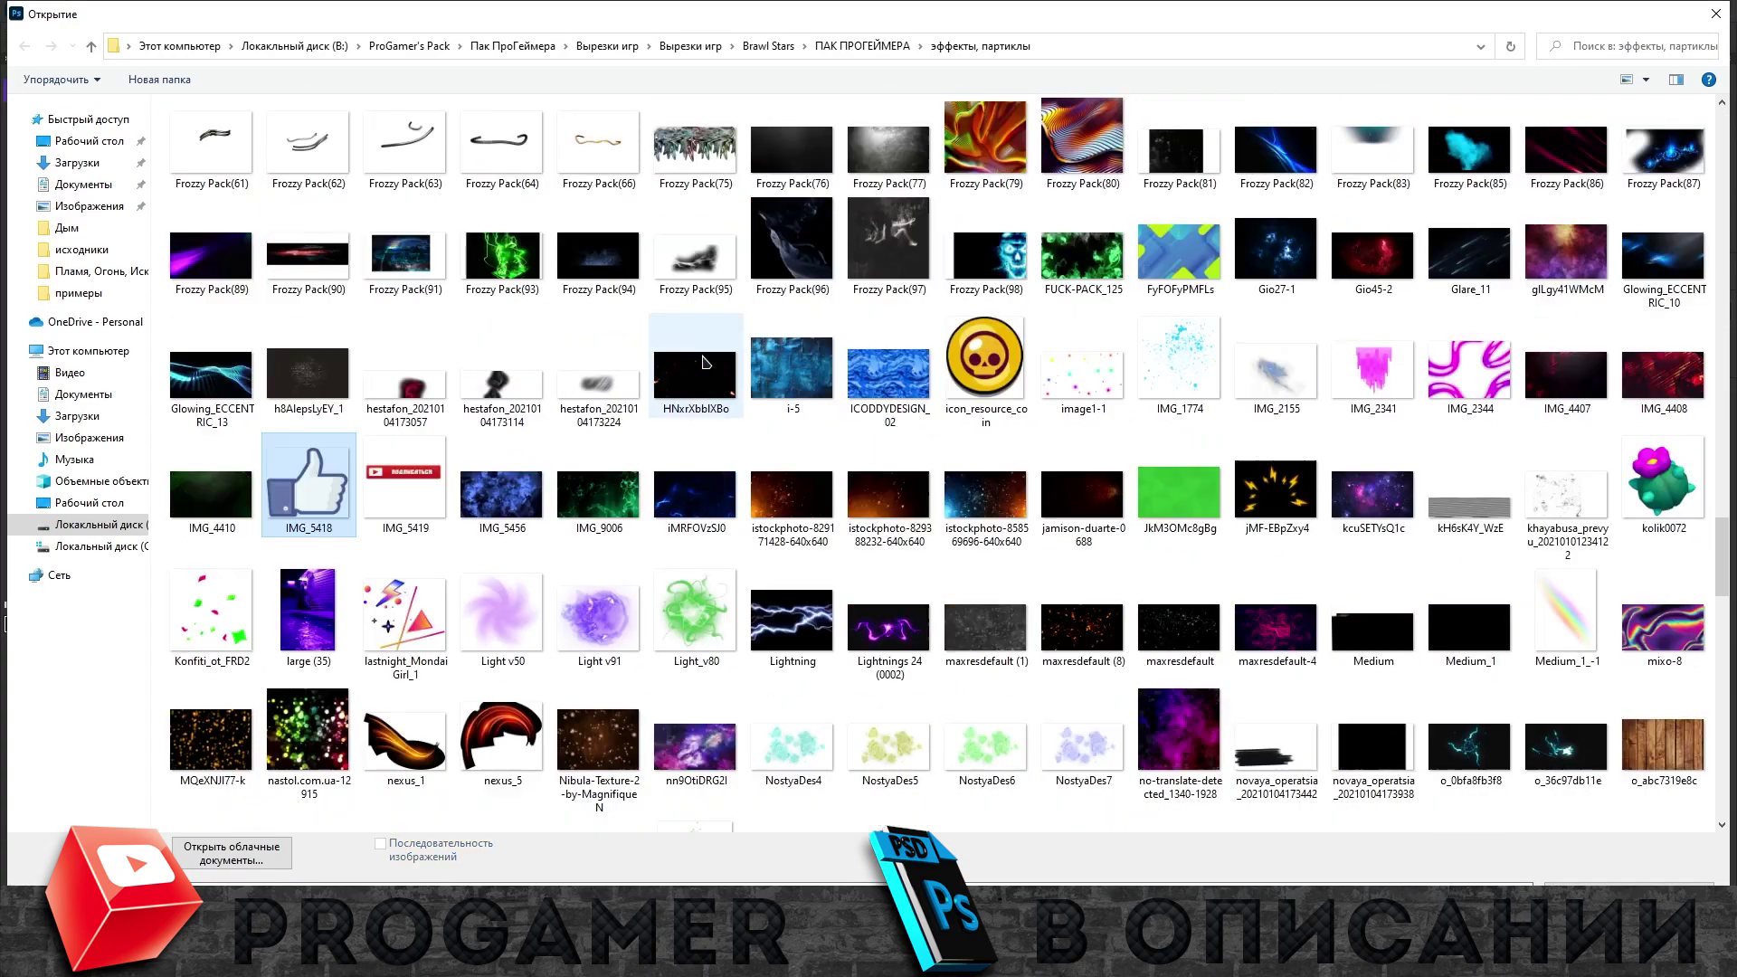
scroll(974, 741, up, 5)
double_click(973, 740)
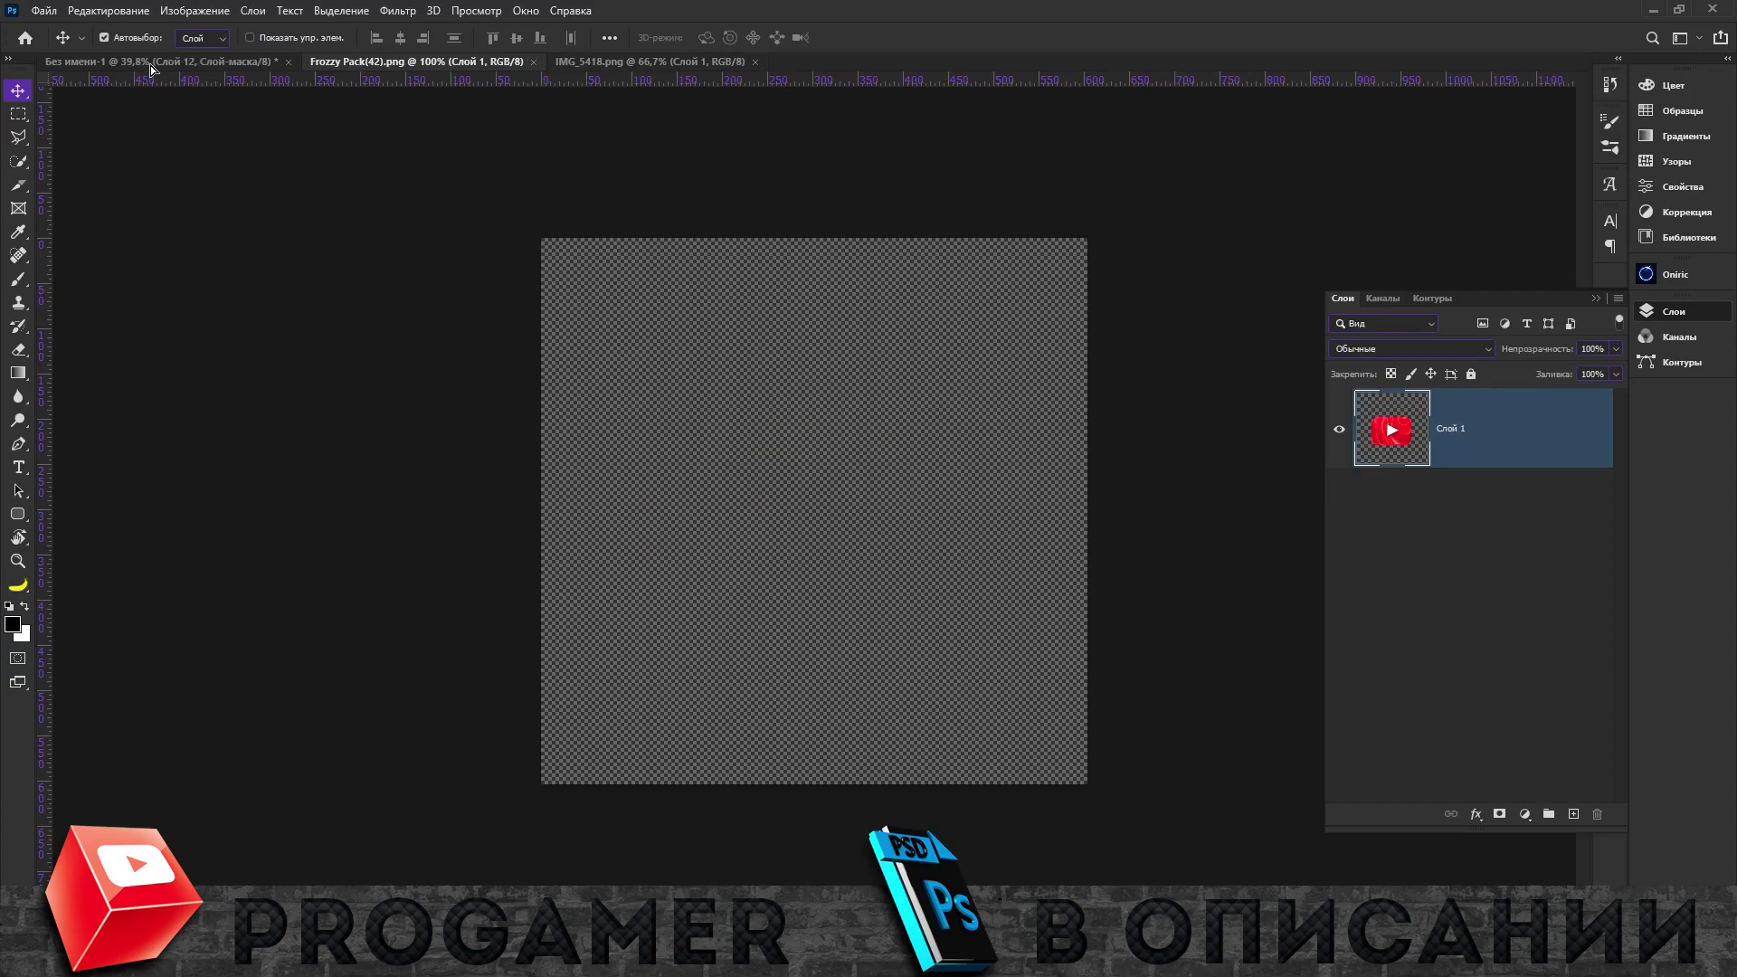
Place the YouTube icon at right and a scaled-down thumbs-up at lower left.
drag(151, 70, 1157, 554)
click(618, 61)
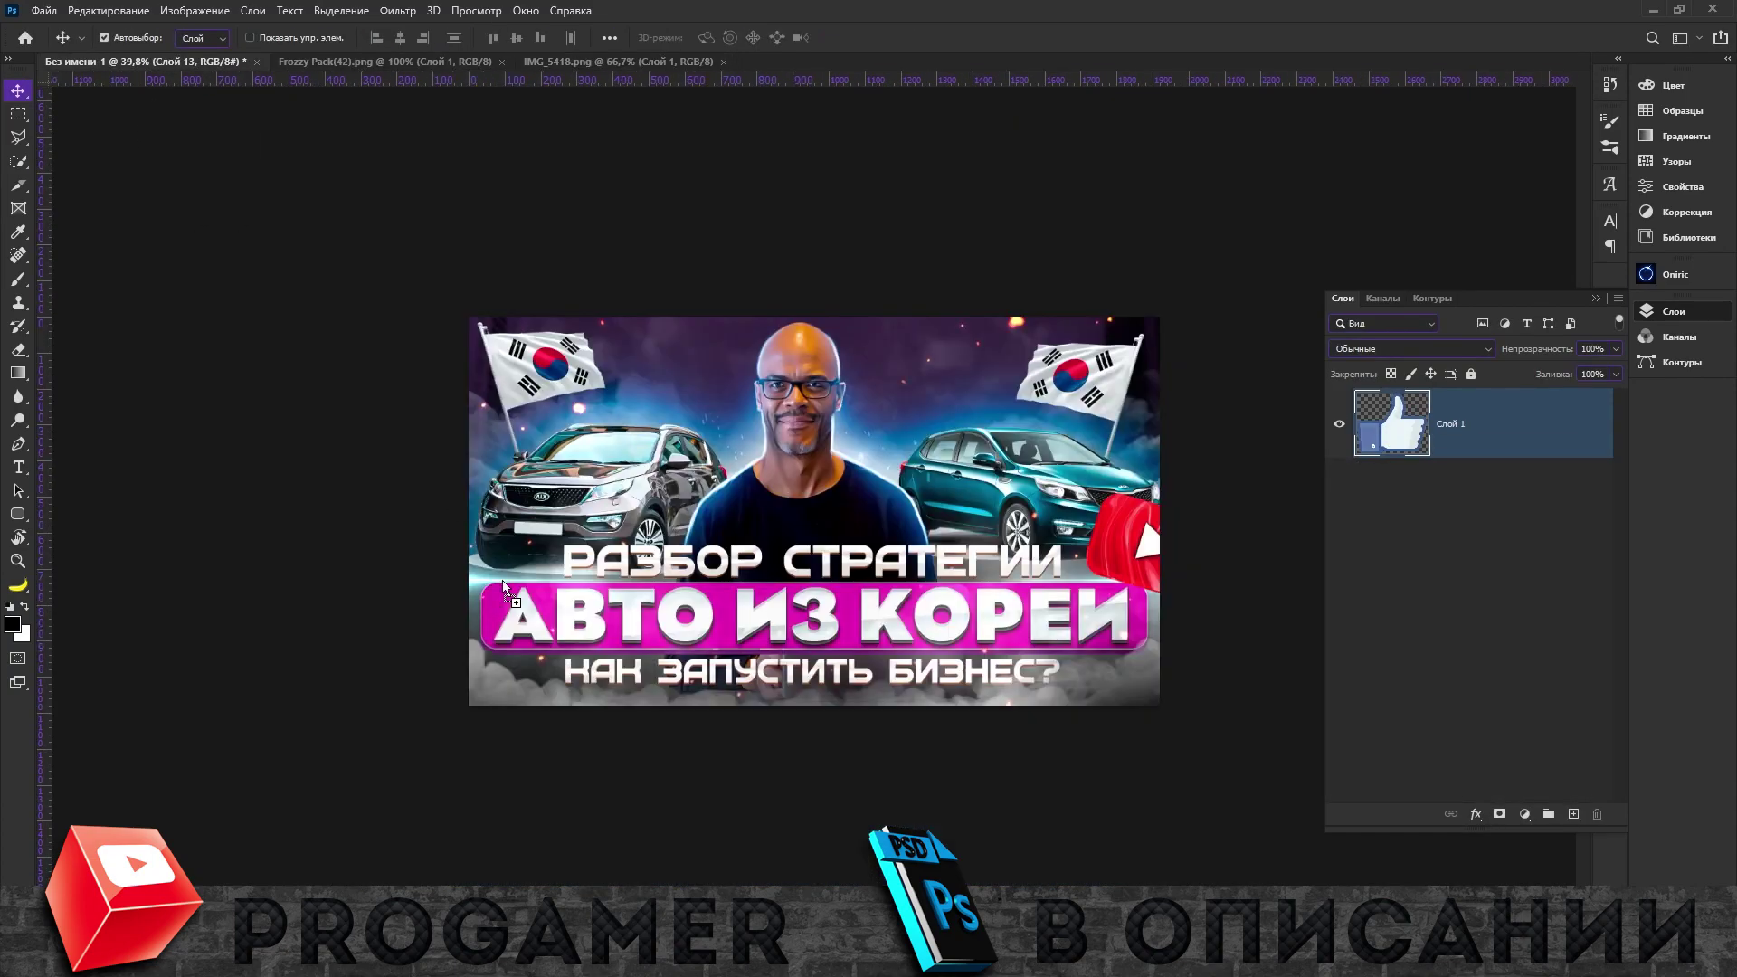
drag(1398, 391, 548, 556)
key(ctrl+t)
drag(832, 310, 631, 479)
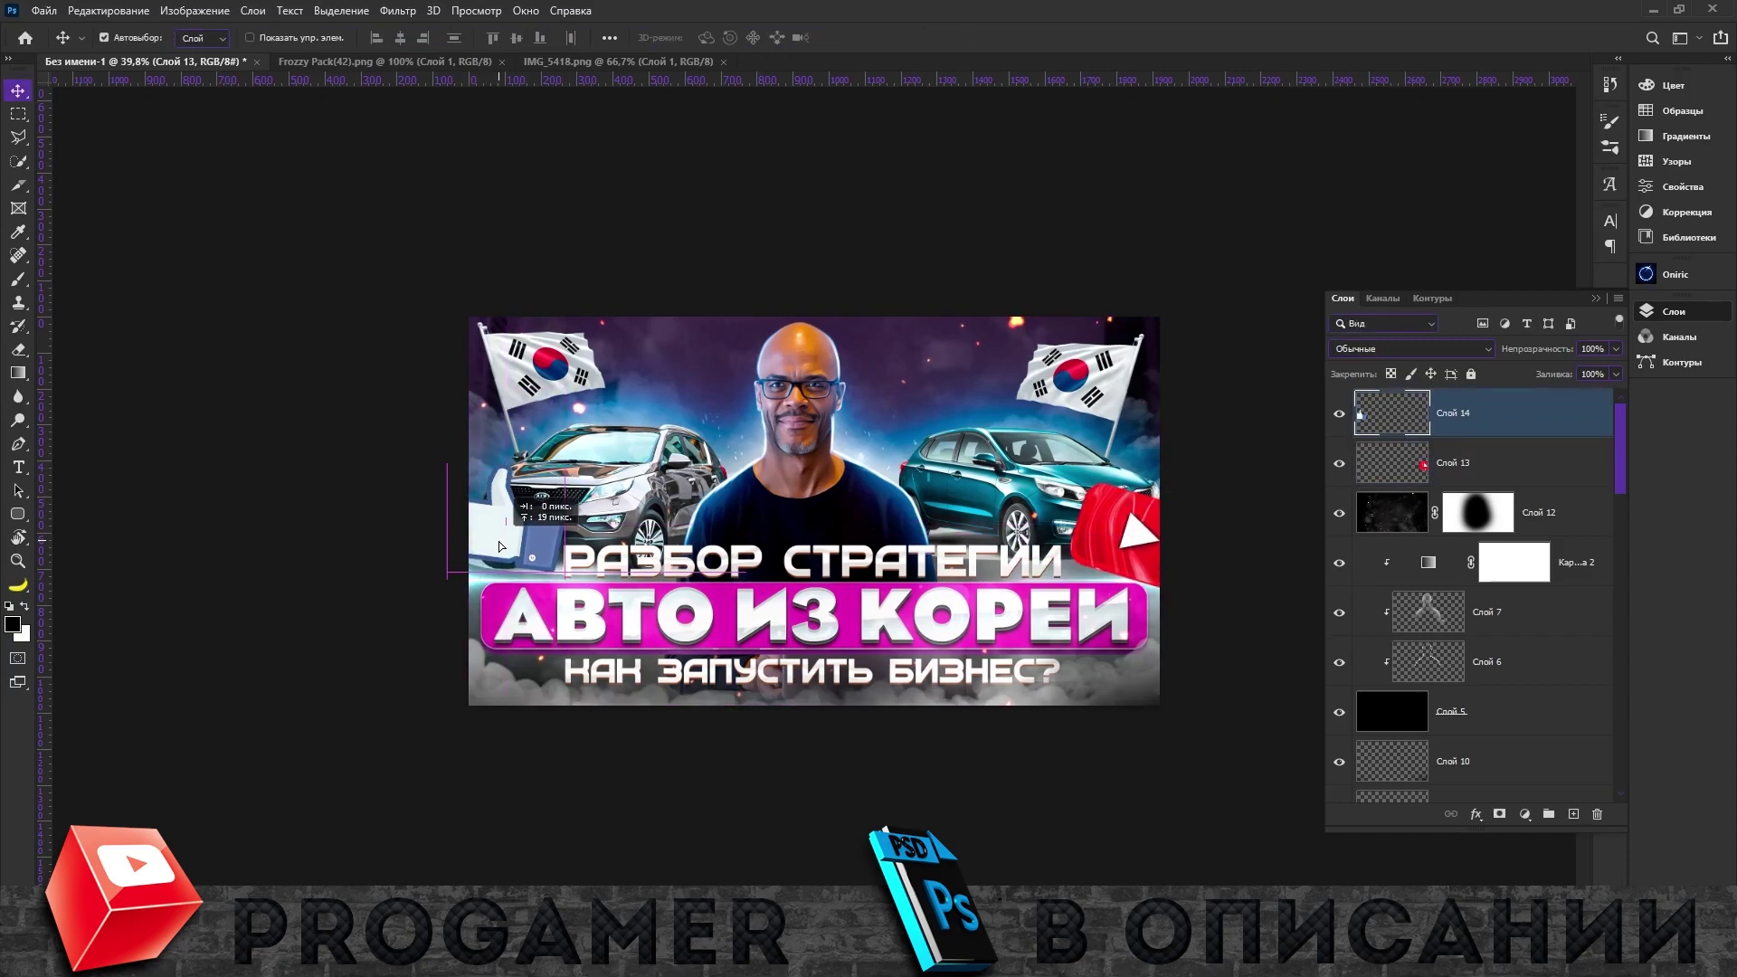
Apply a Motion Blur filter to the thumbs-up.
click(399, 10)
mouse_move(462, 312)
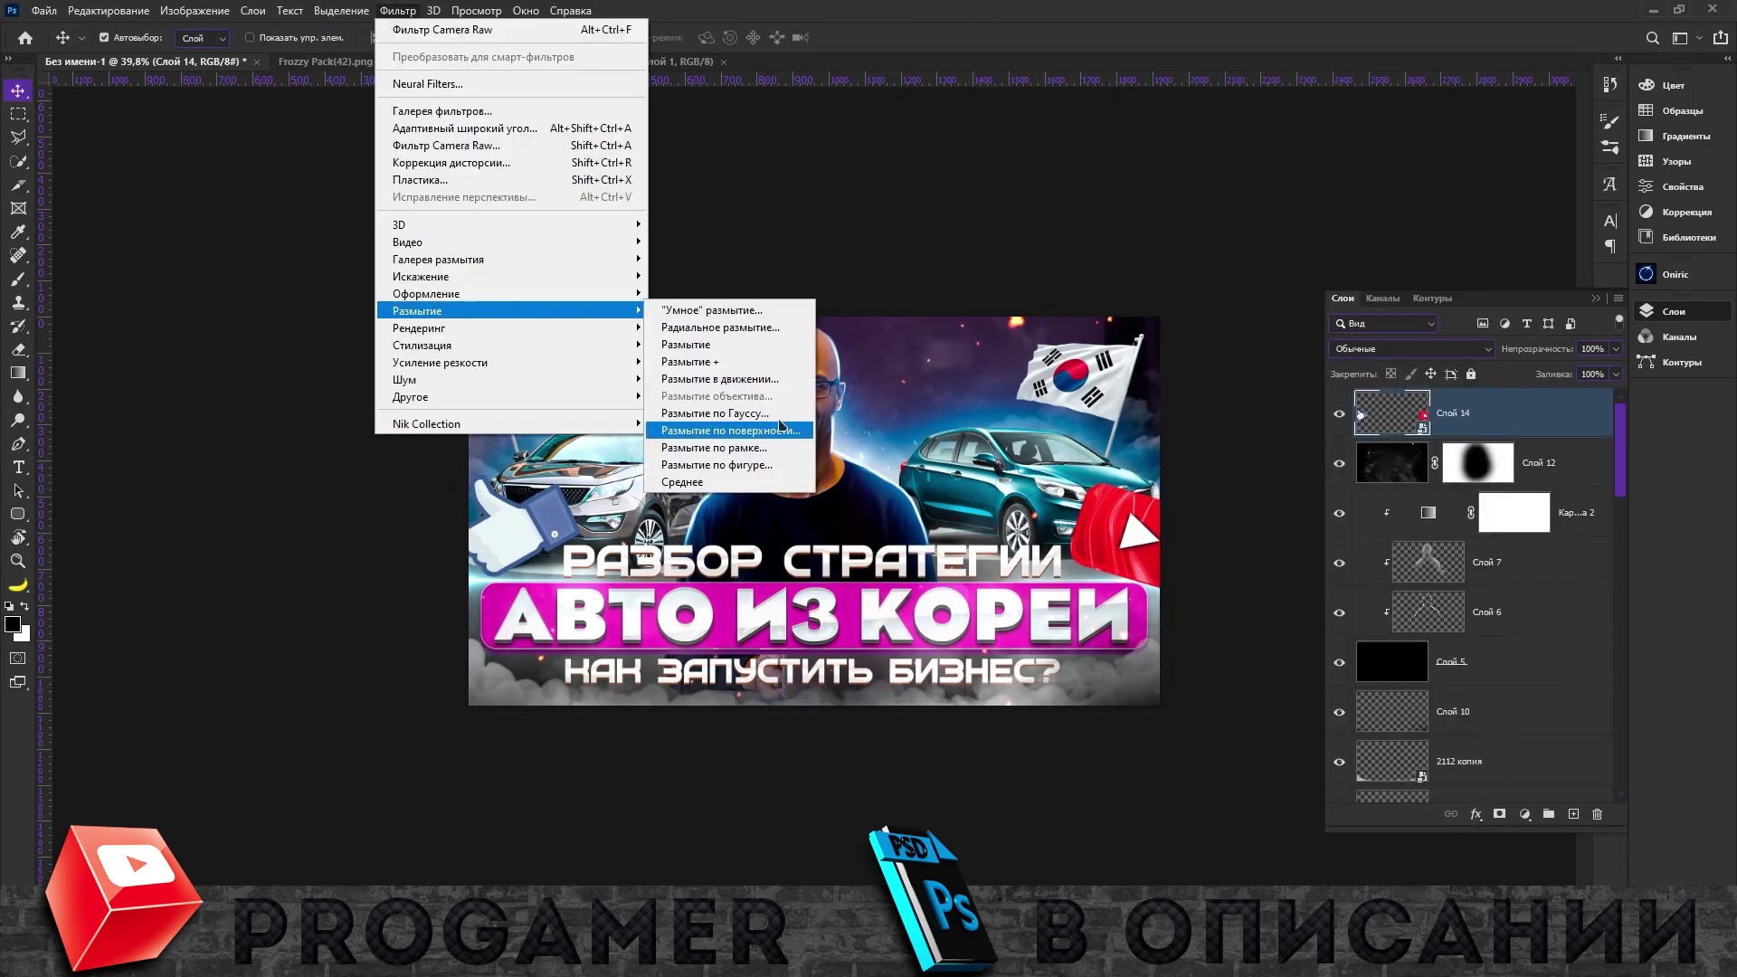
click(669, 362)
click(1092, 627)
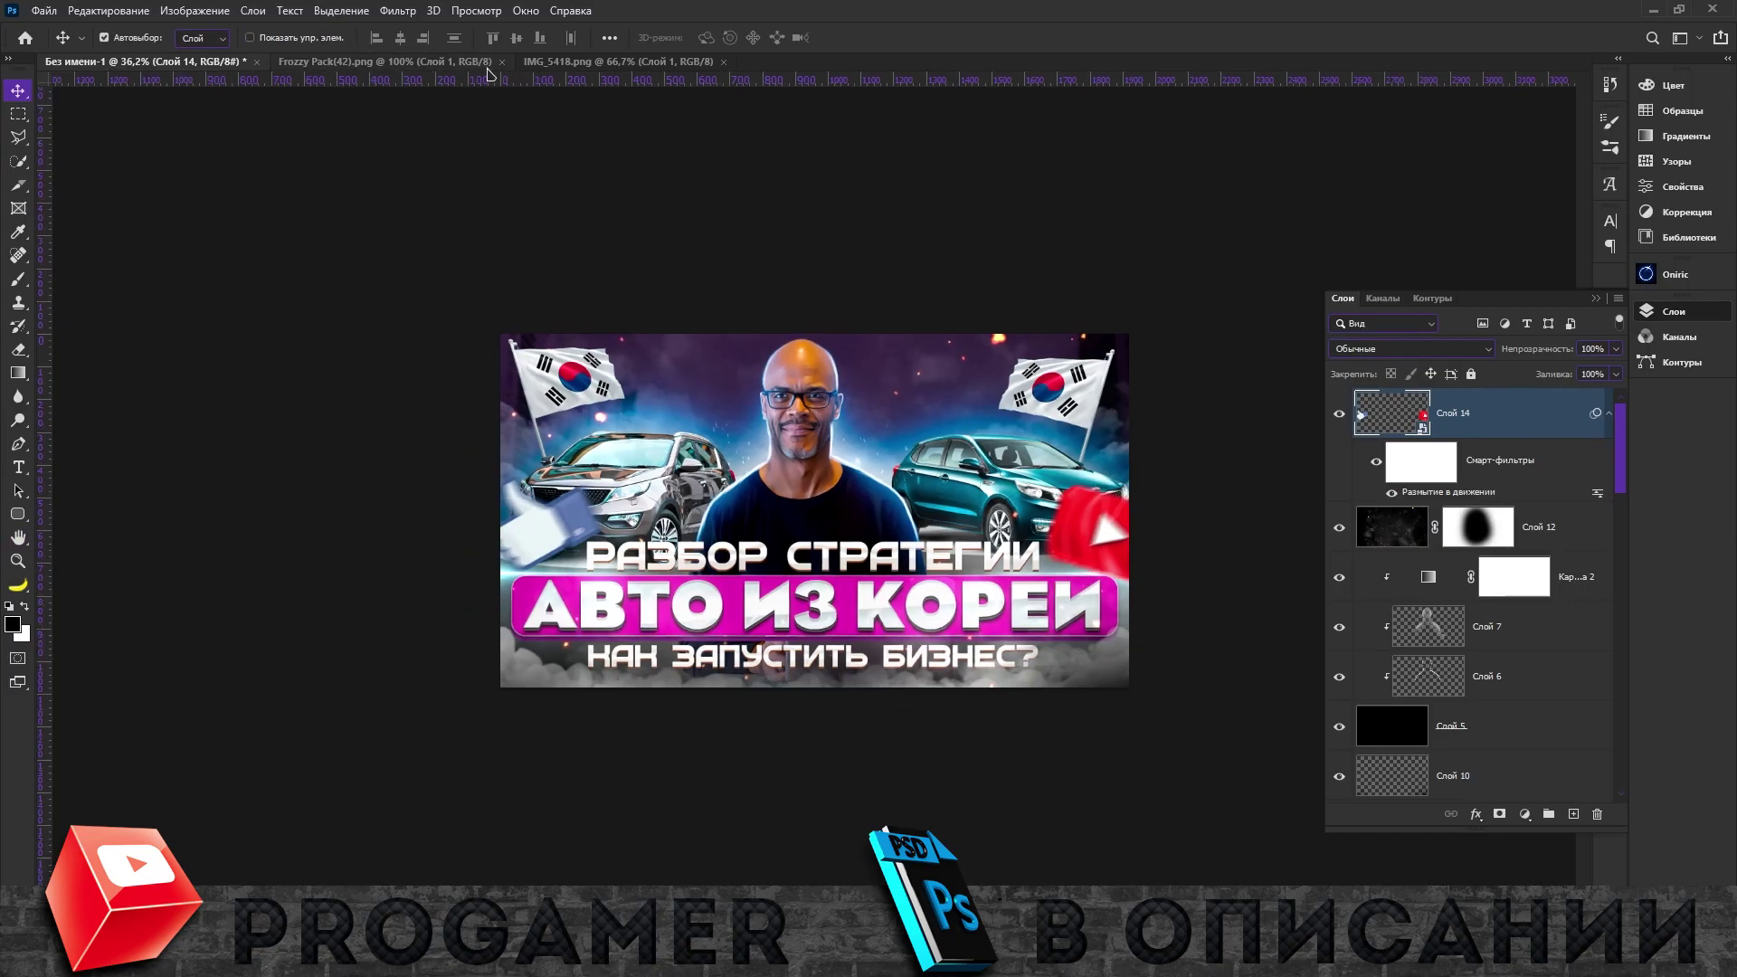
Open the dark sparkle texture 435345345.png and drag it into the thumbnail.
scroll(889, 586, down, 10)
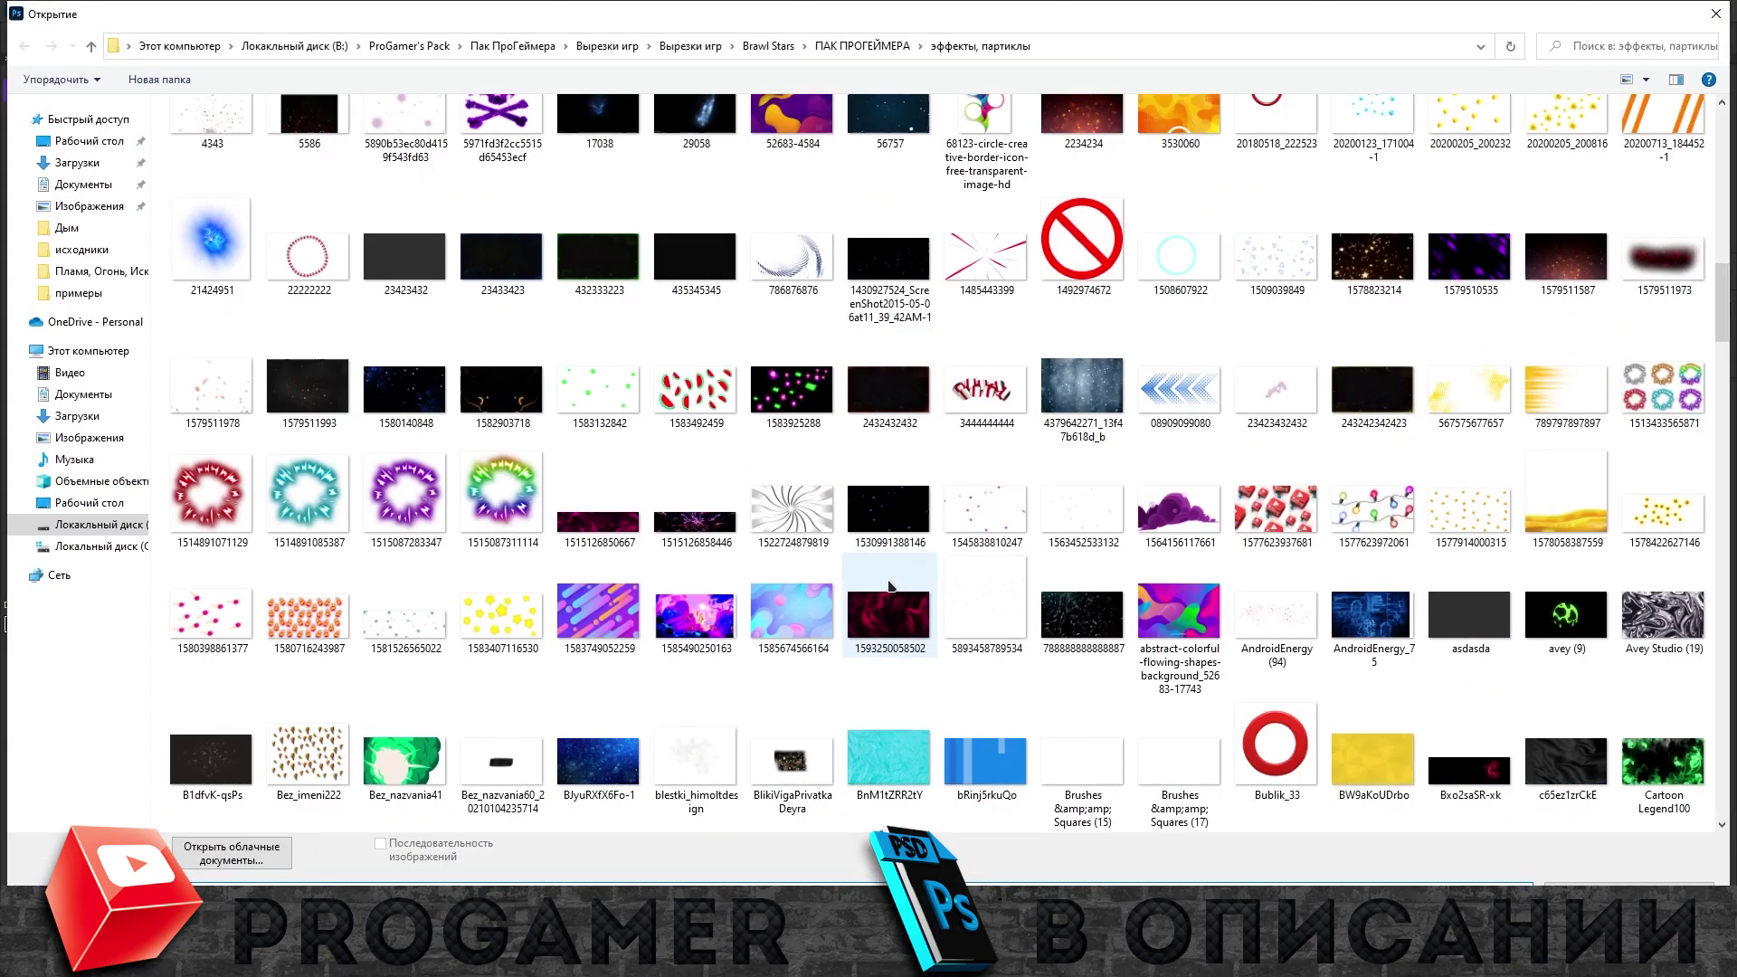
scroll(889, 585, down, 10)
scroll(889, 586, down, 10)
scroll(889, 585, down, 5)
scroll(889, 586, up, 5)
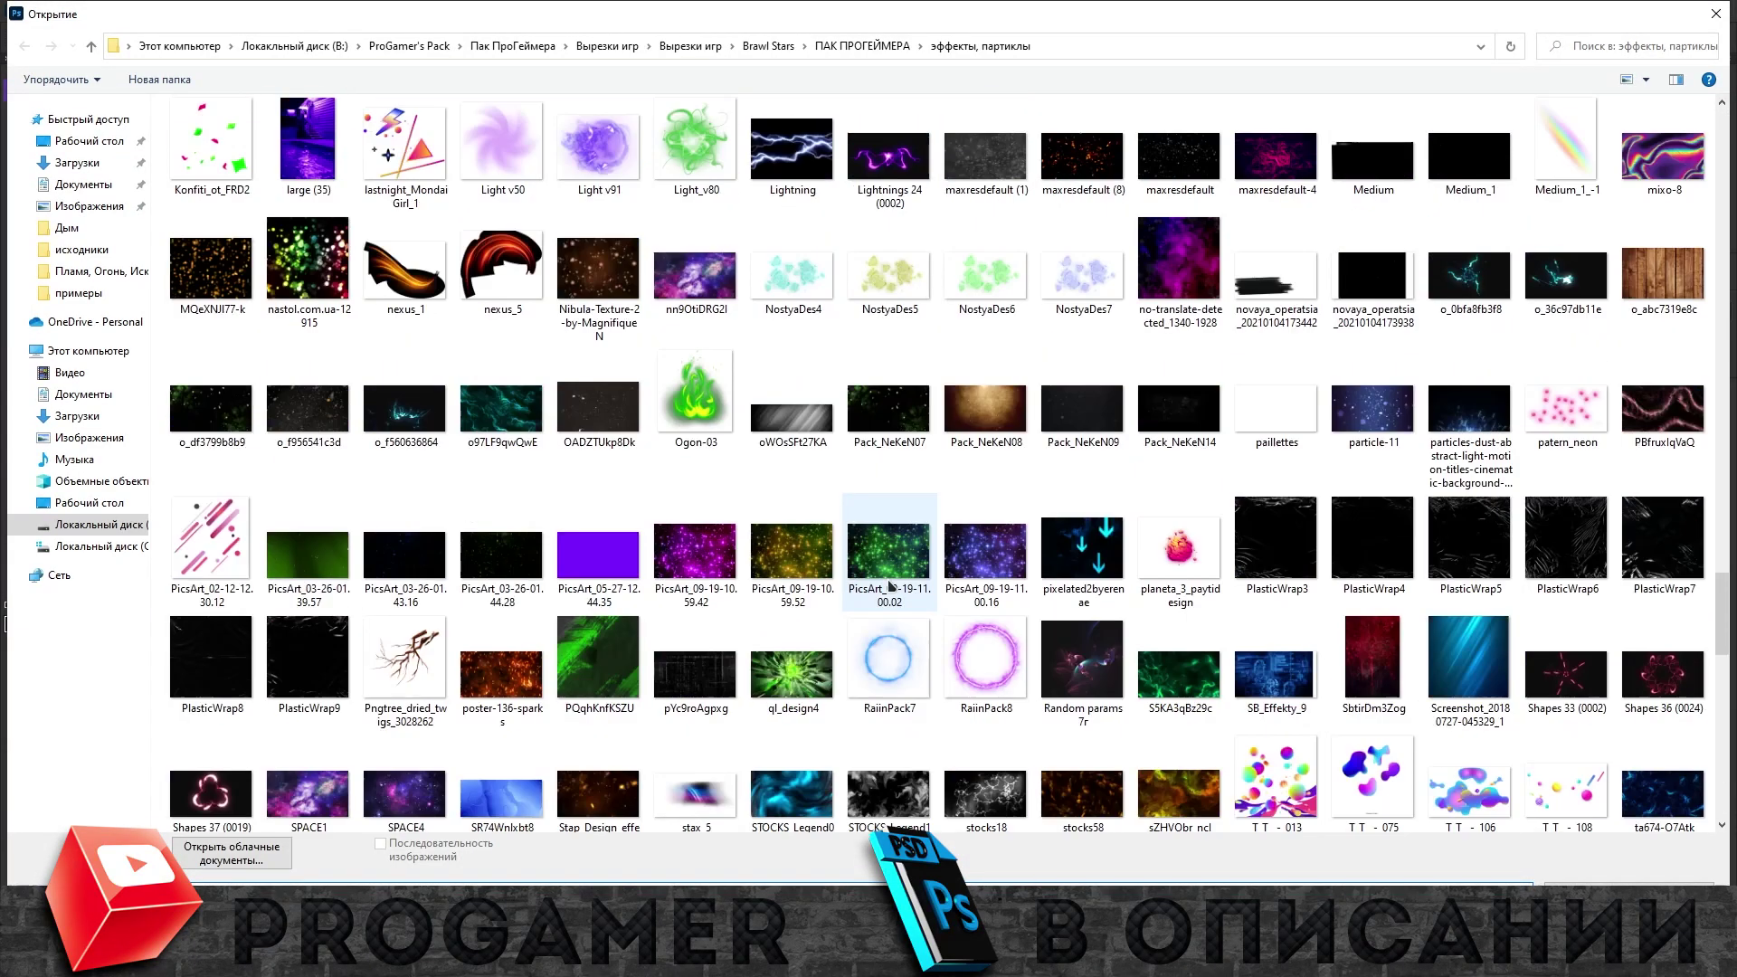
scroll(890, 585, up, 5)
scroll(890, 586, up, 5)
scroll(890, 585, up, 5)
scroll(892, 586, up, 5)
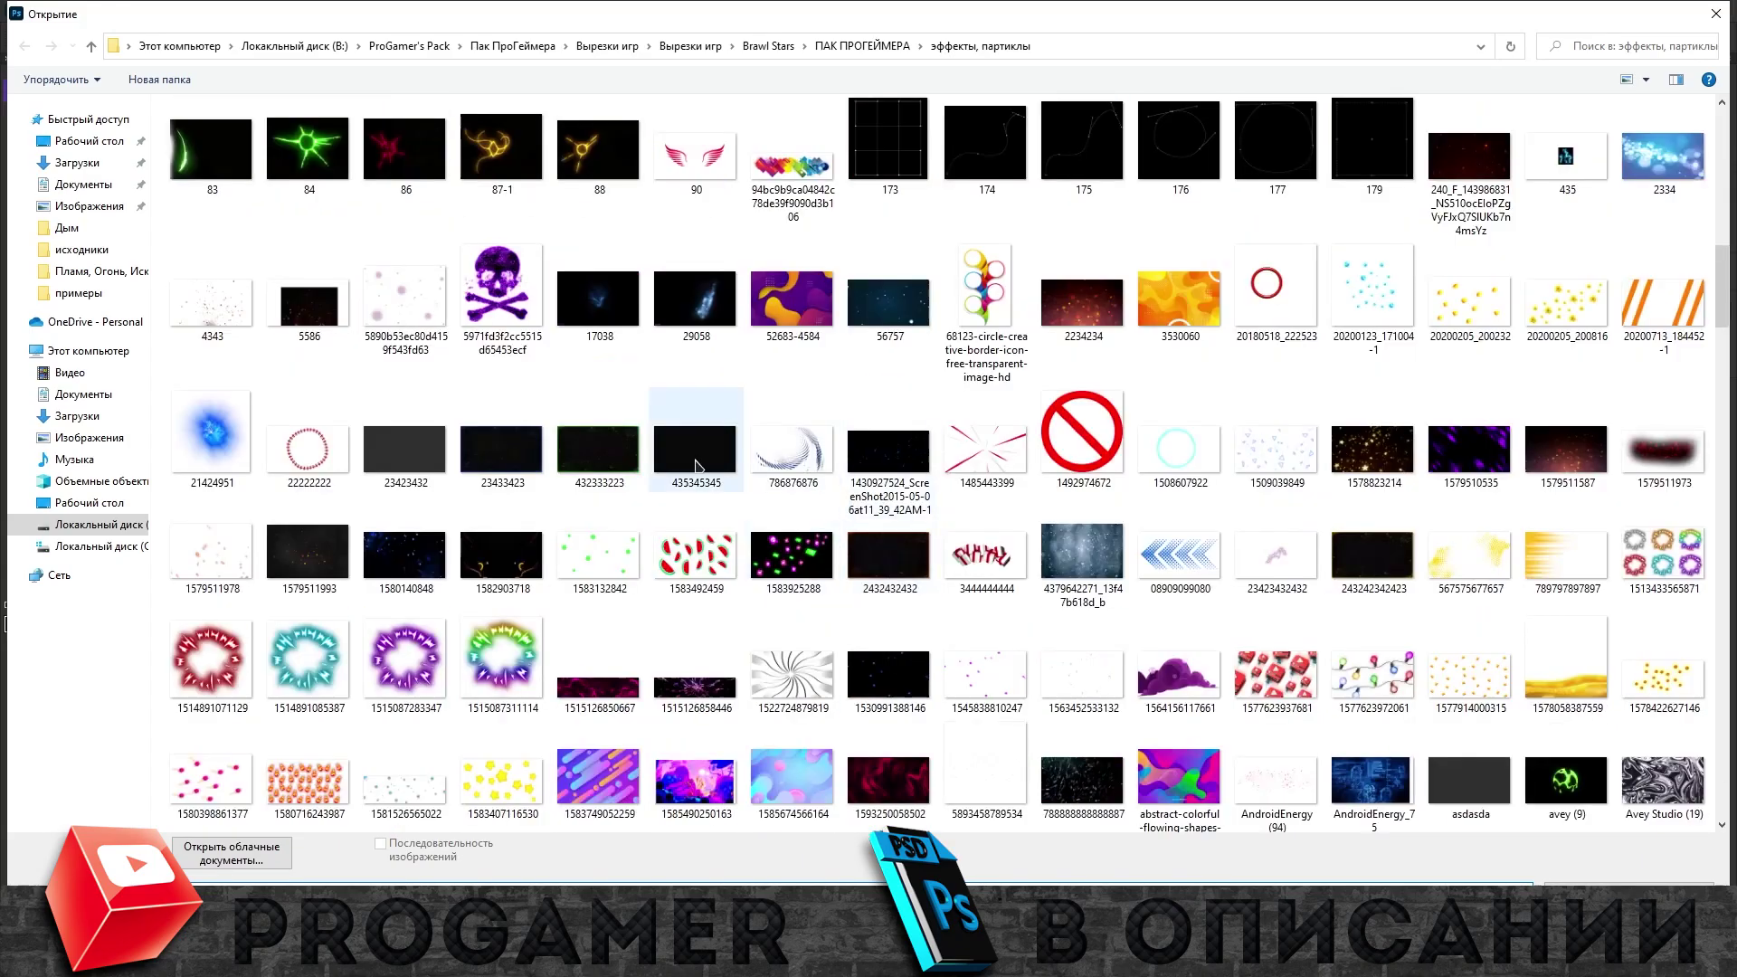
double_click(696, 466)
drag(1387, 411, 1493, 674)
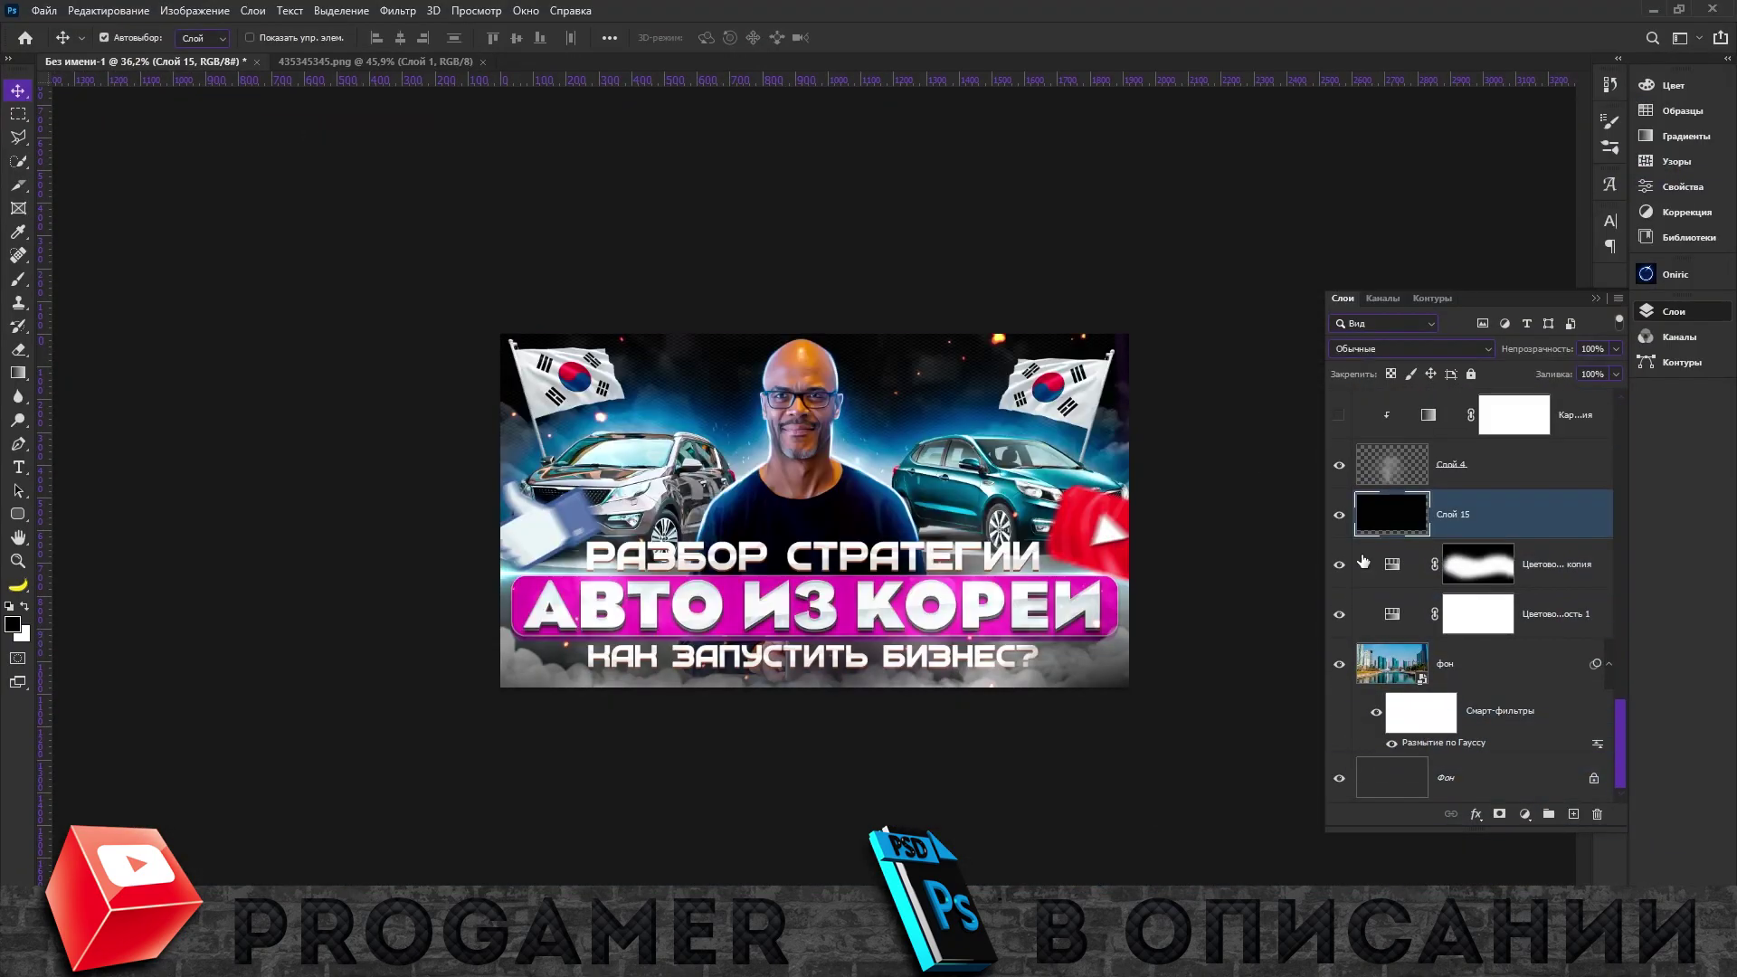
Blend the texture in Screen mode and darken its duplicate with Hue/Saturation lightness.
click(1412, 349)
click(1376, 504)
click(956, 415)
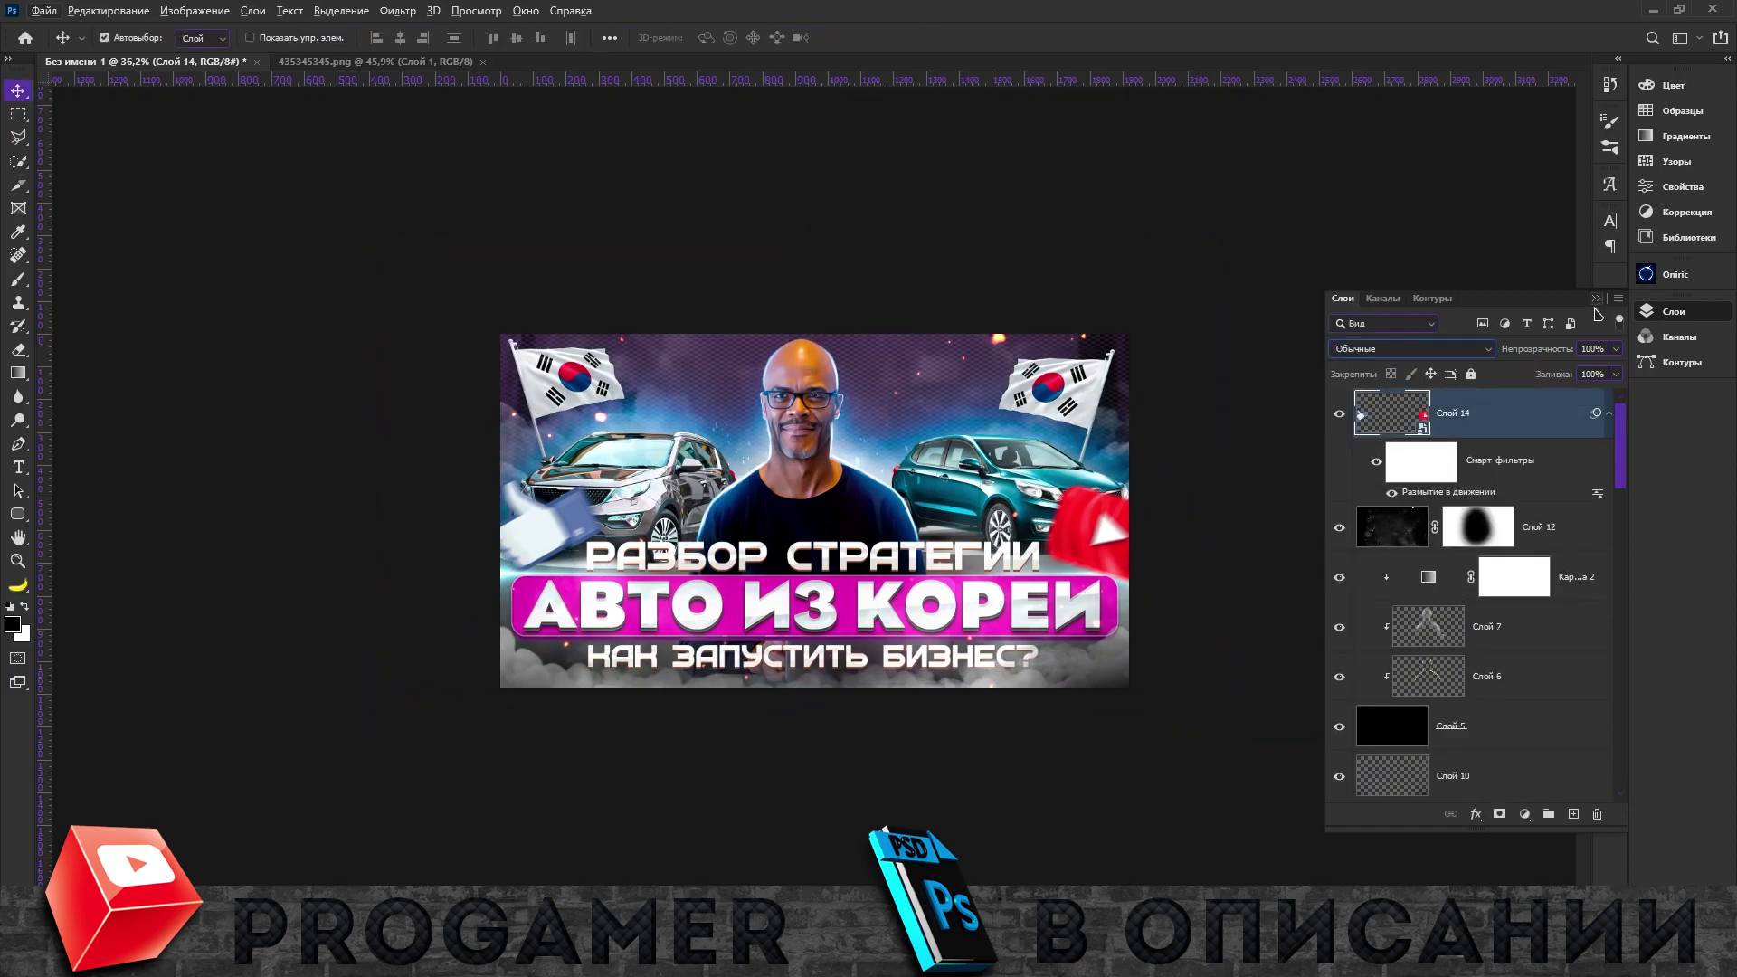
click(1470, 588)
click(1411, 348)
click(1376, 507)
key(ctrl+u)
drag(831, 184, 1115, 513)
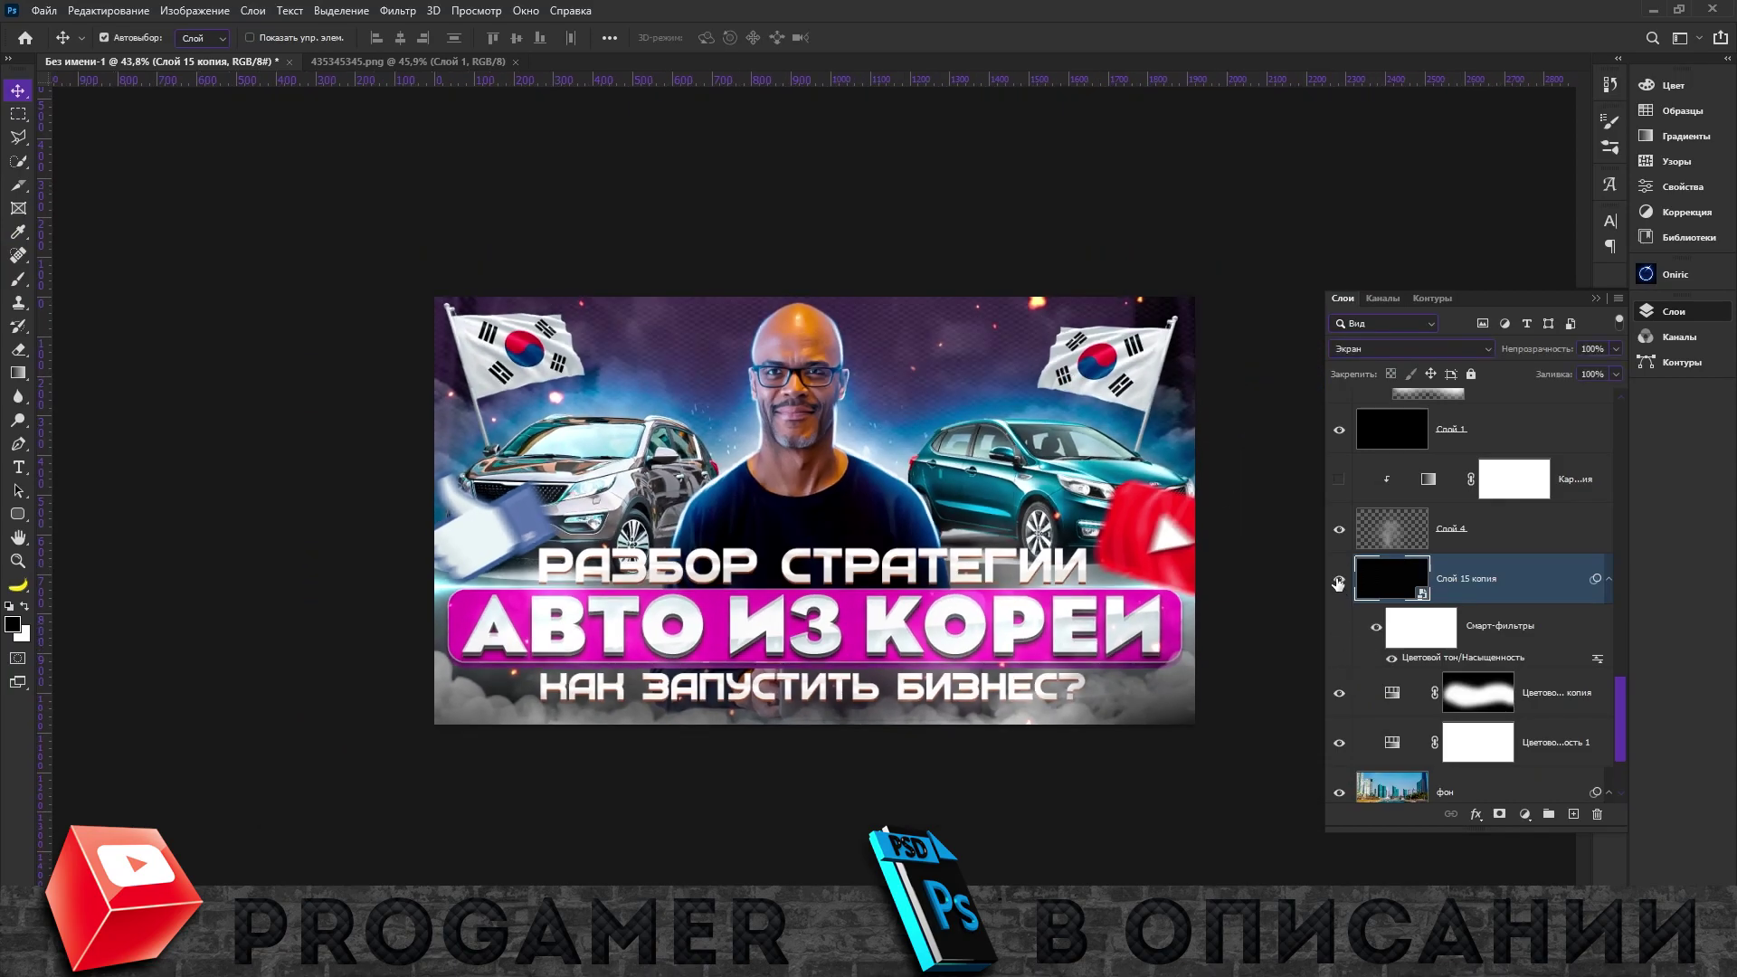
Apply a Camera Raw preset look to a stamped merged copy of the thumbnail.
key(ctrl+shift+a)
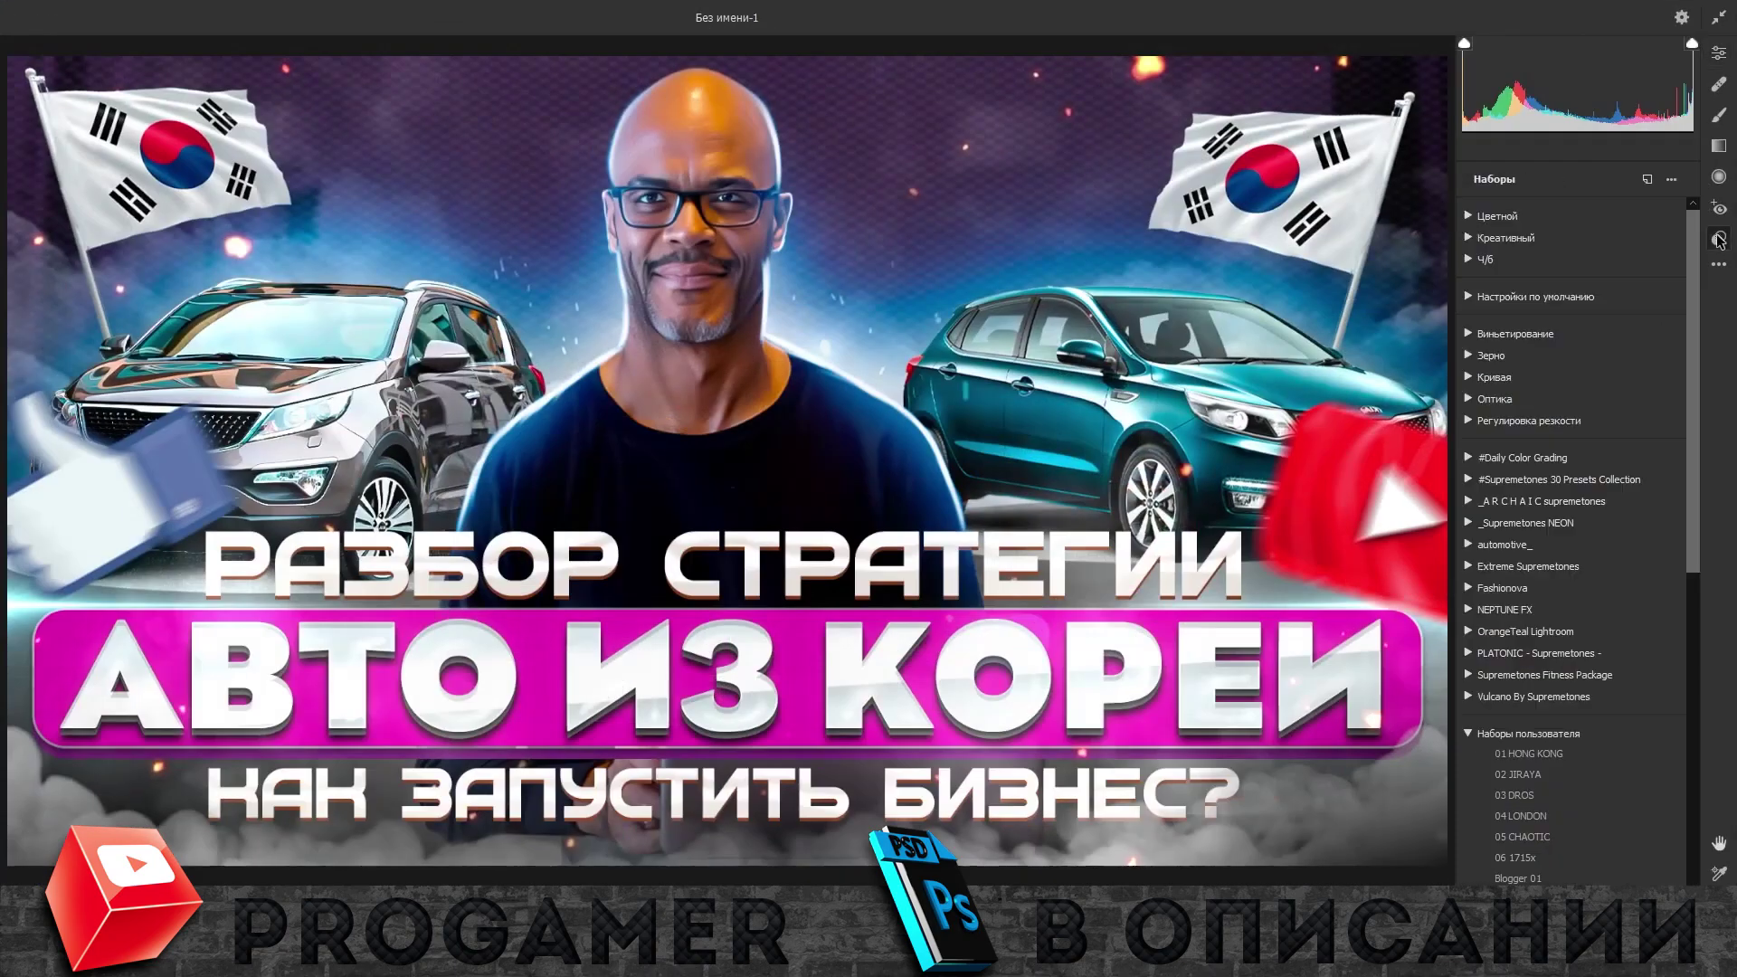
key(Return)
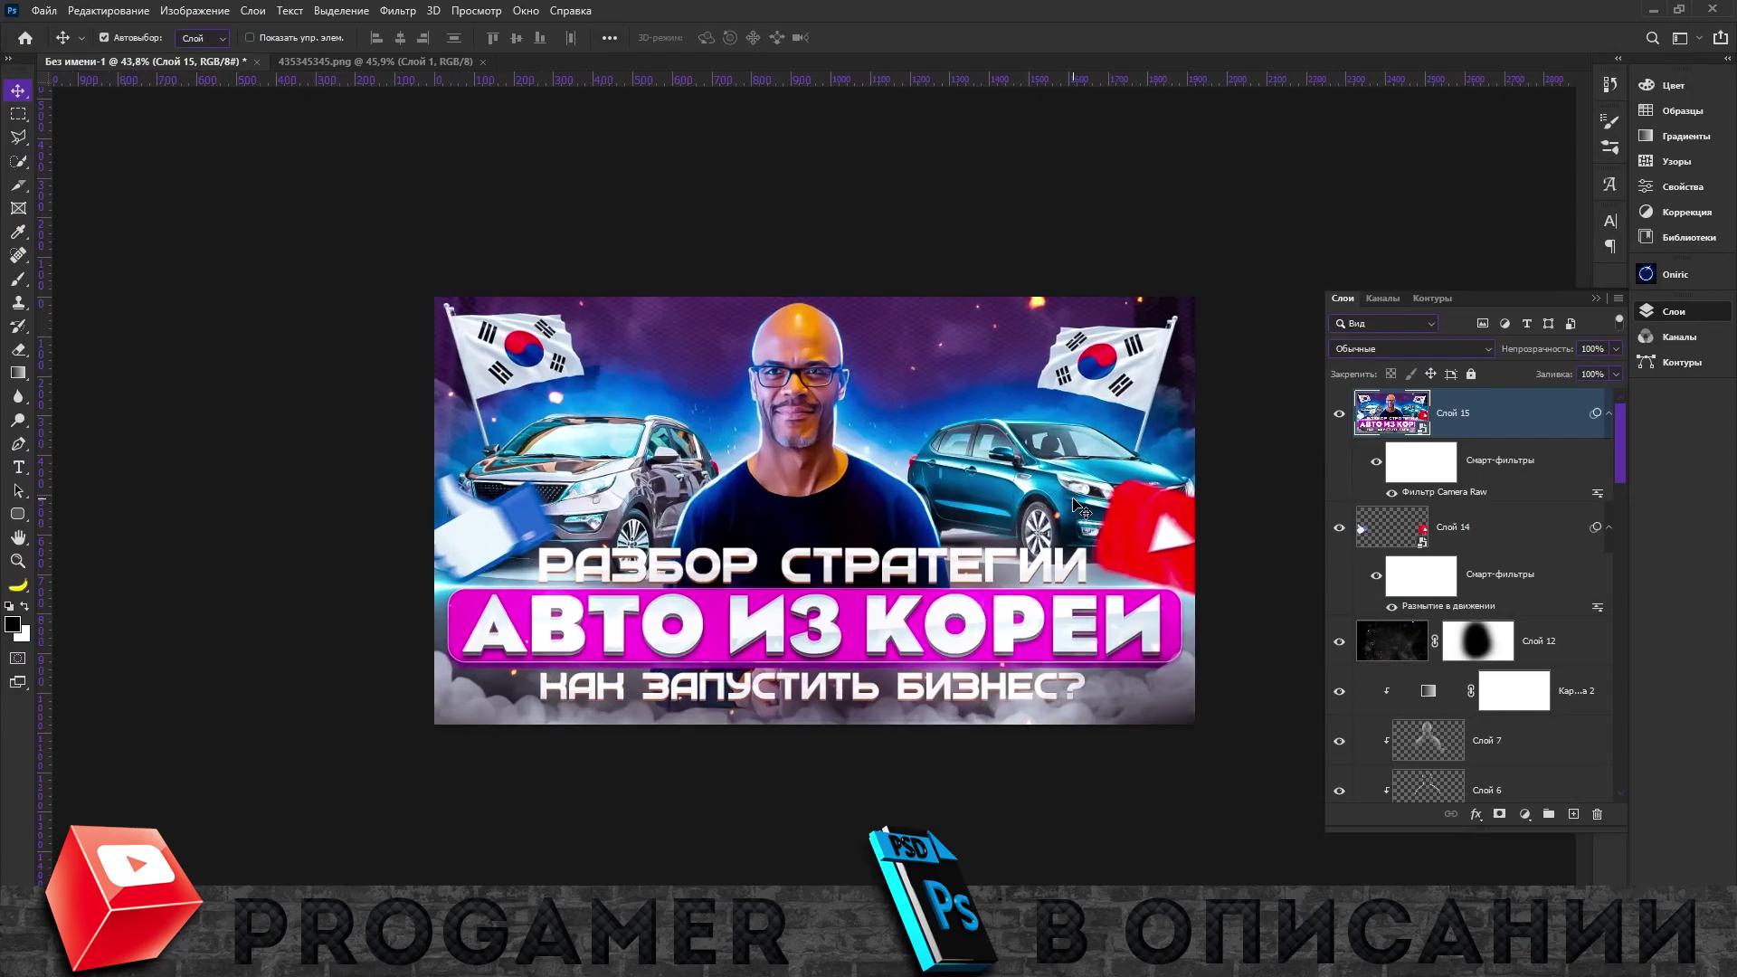
scroll(1077, 507, down, 1)
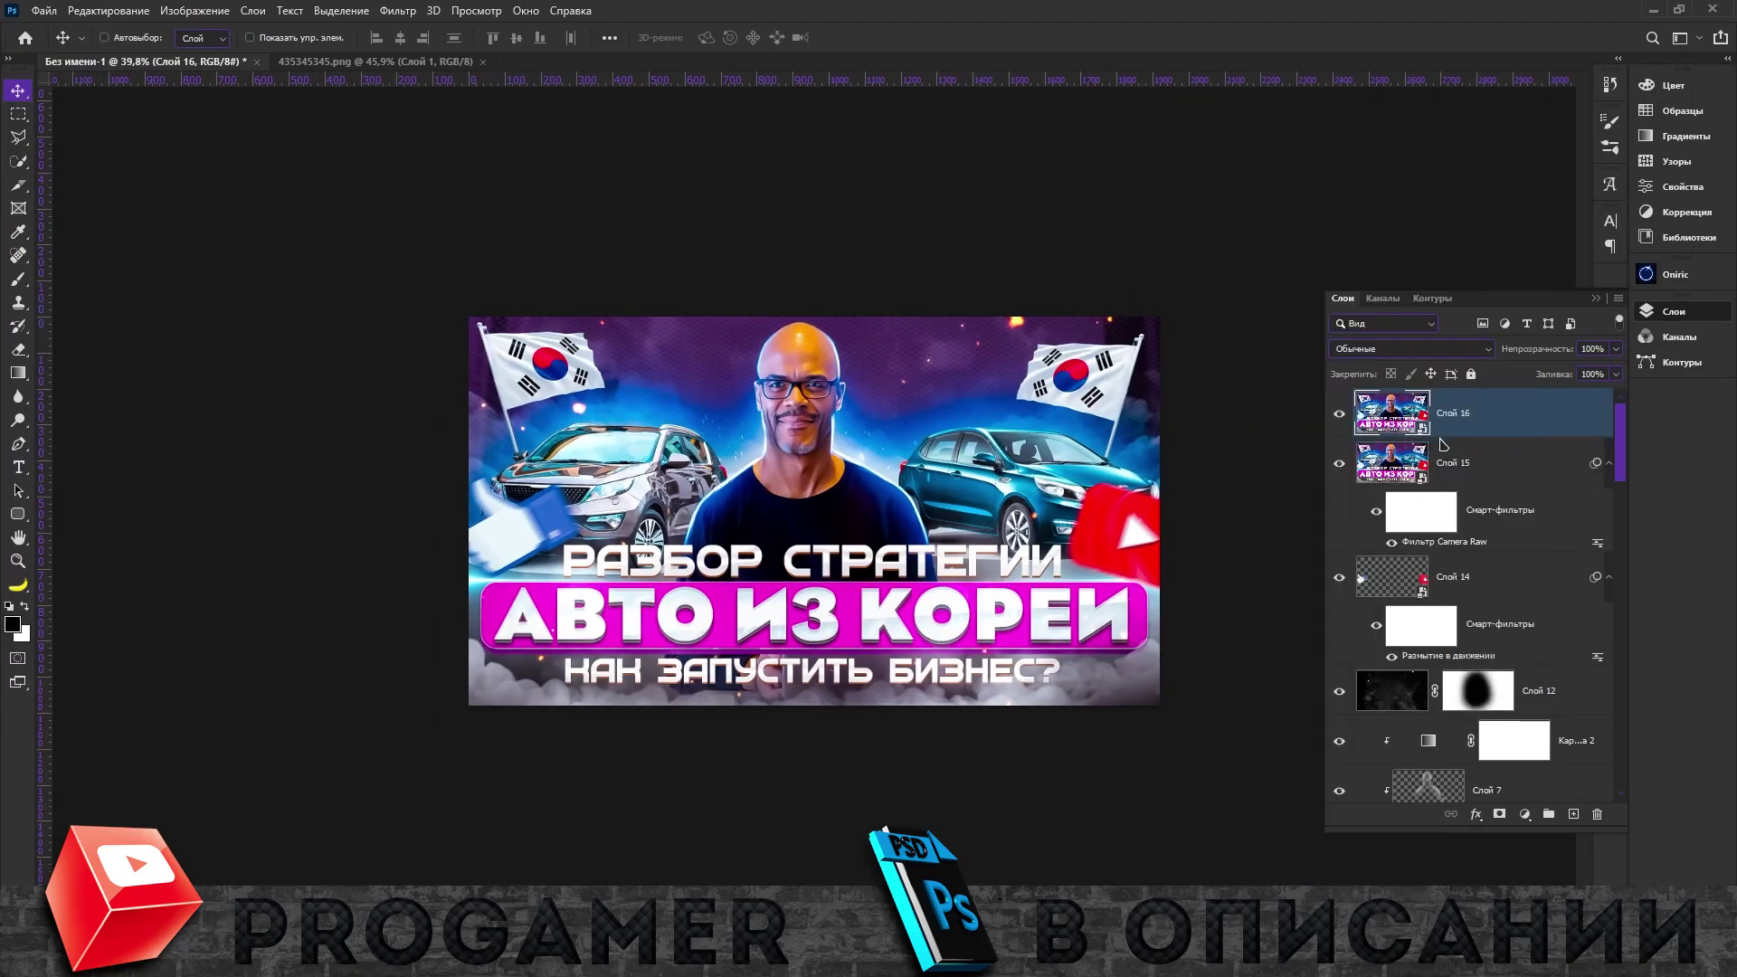
Give a second merged copy Camera Raw lens distortion, Geometry Vertical +26 and vertical offset.
key(ctrl+shift+a)
mouse_move(1571, 476)
mouse_down()
mouse_move(1597, 476)
mouse_move(1547, 476)
mouse_up()
click(1523, 620)
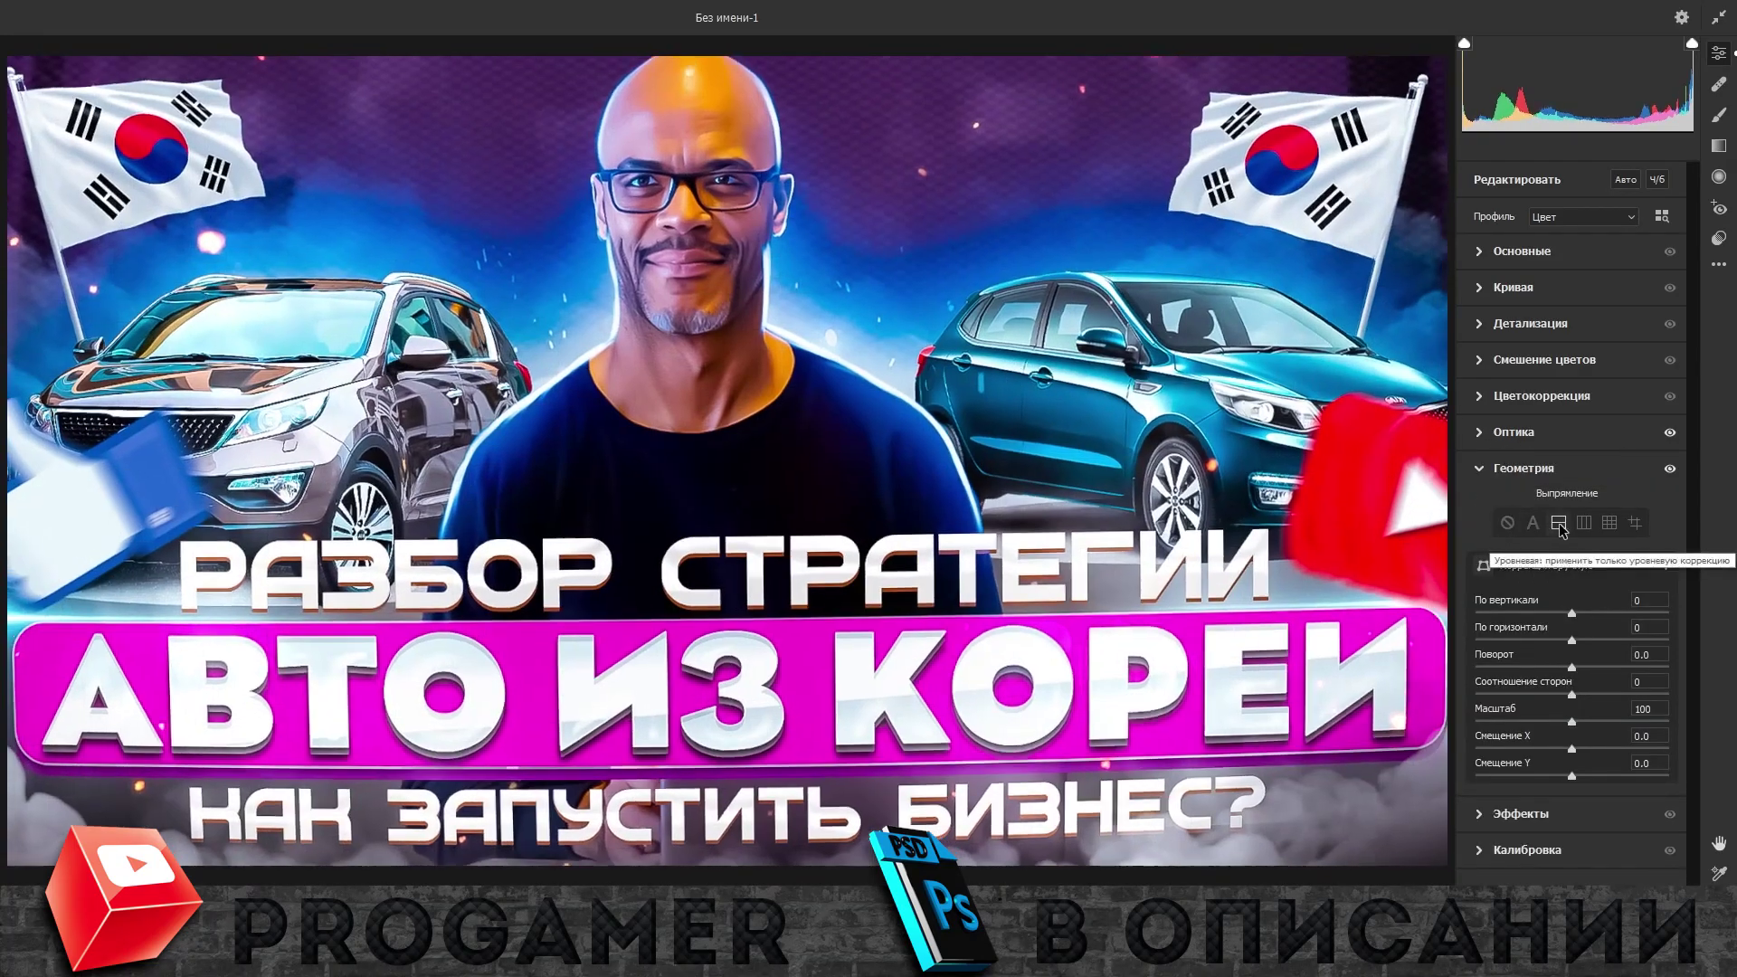
key(shift+t)
drag(1571, 668, 1597, 668)
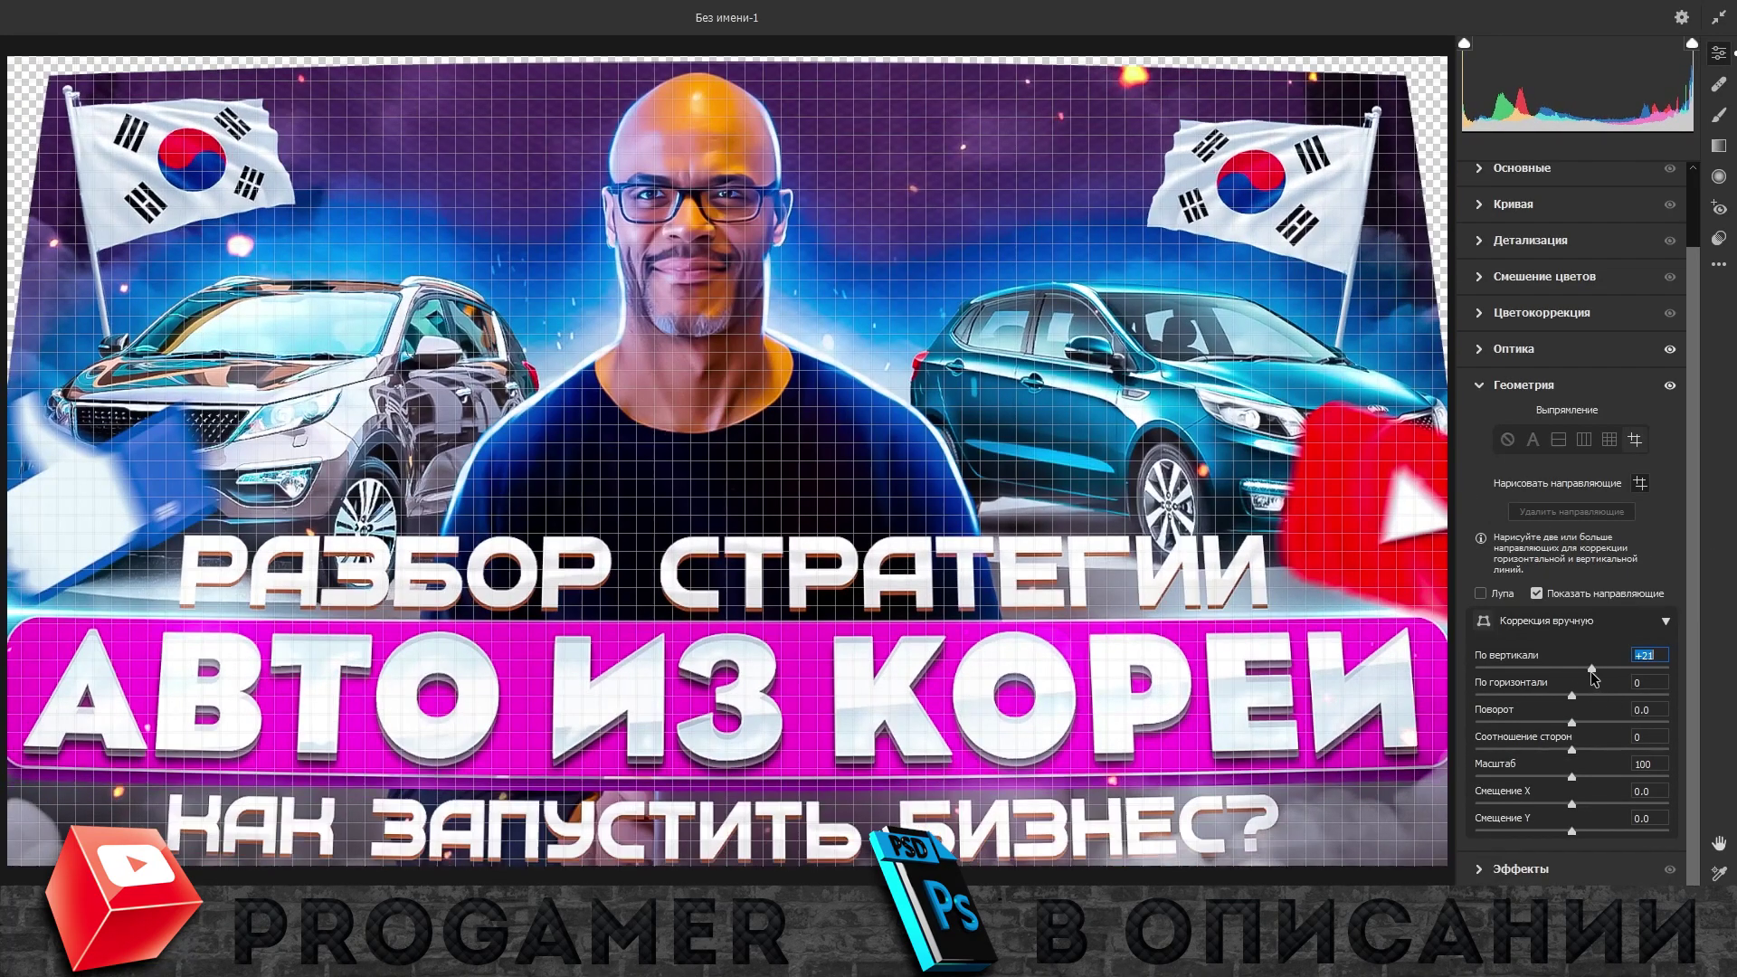
drag(1576, 767, 1592, 768)
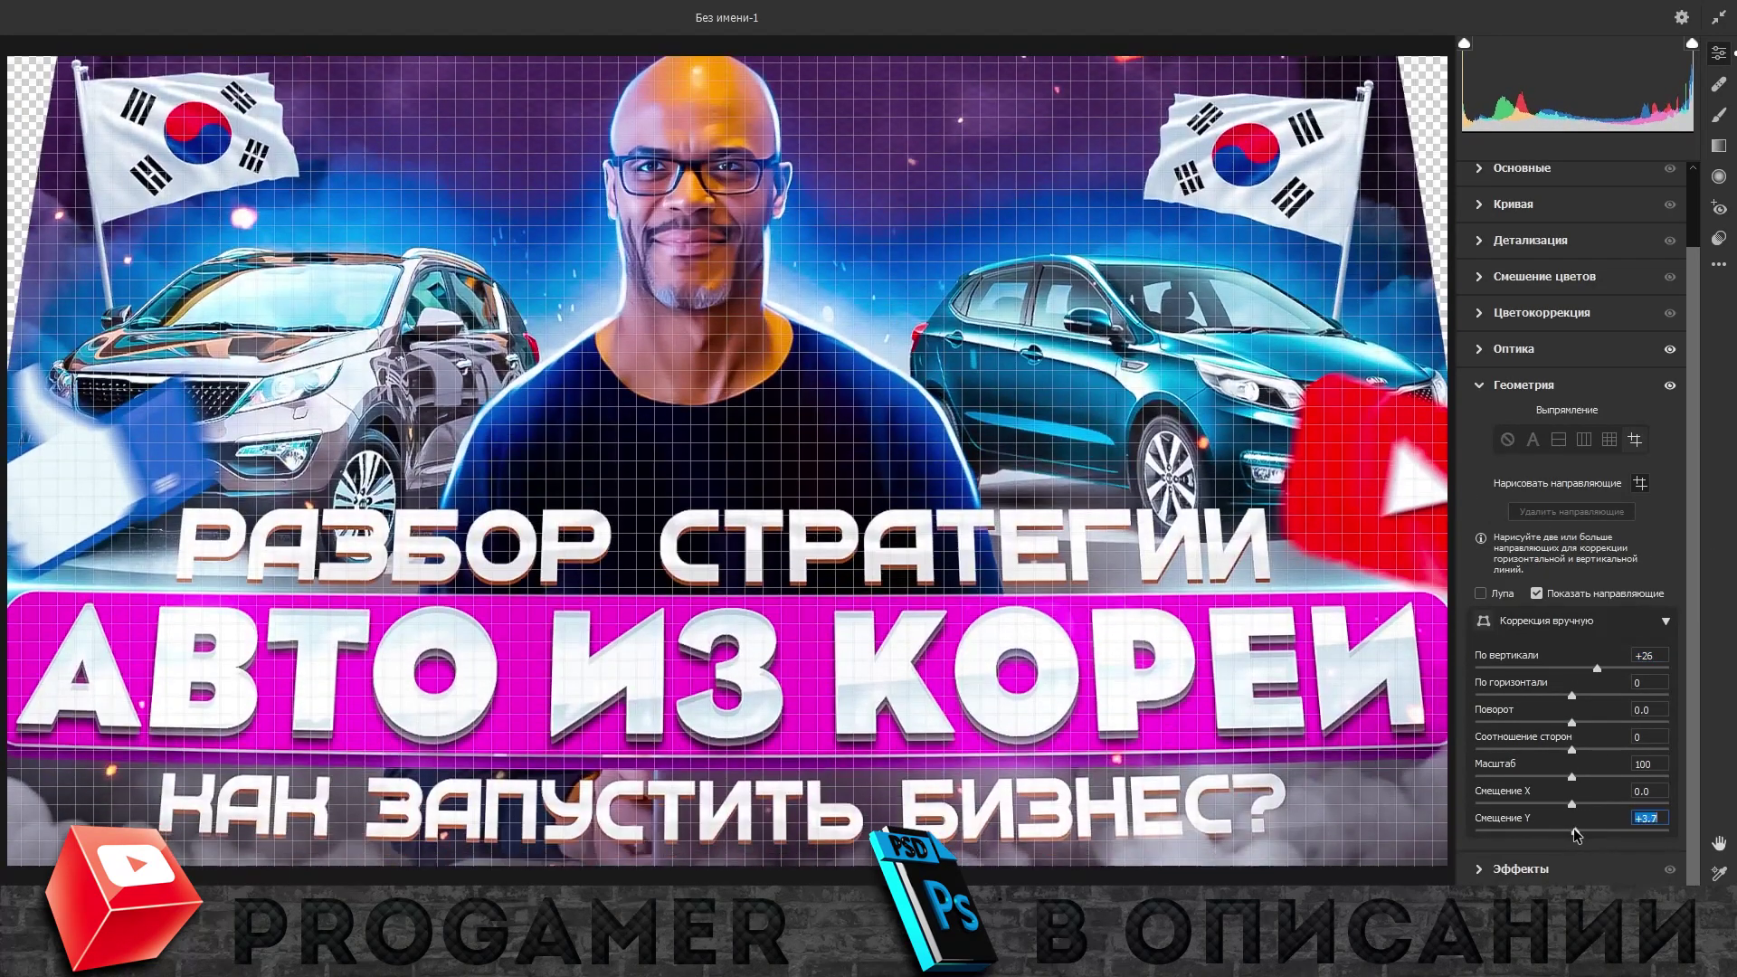
key(Return)
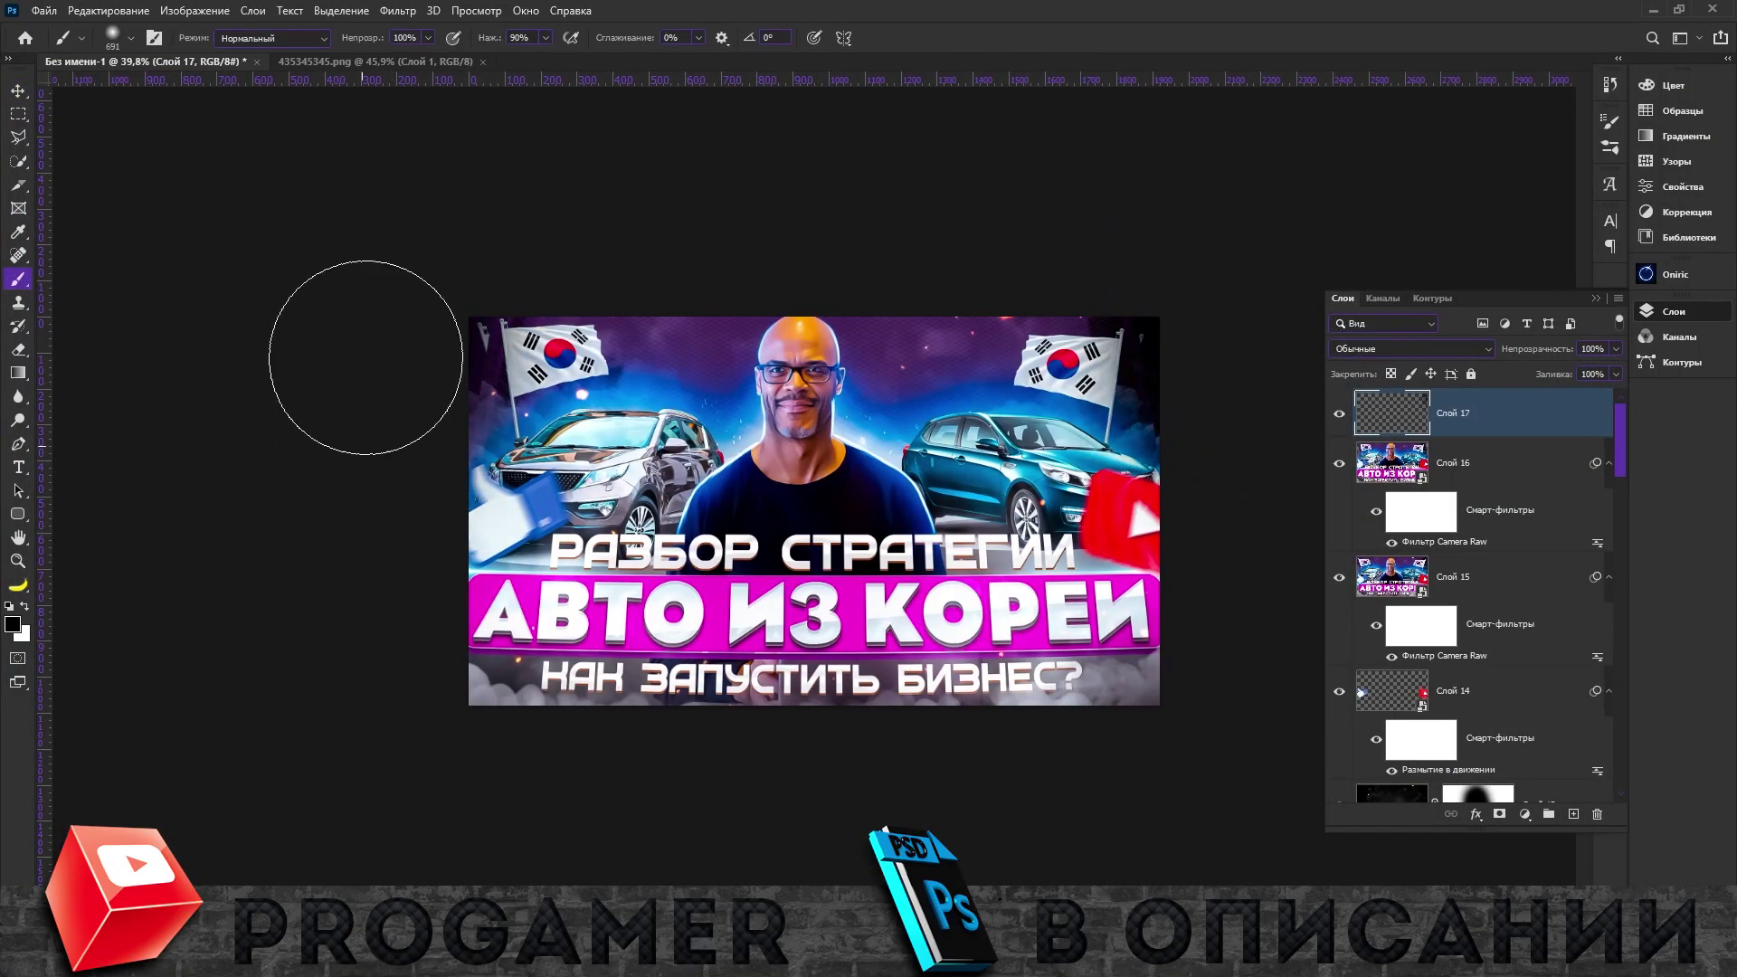
Apply Color Efex Pro 4 Cross Processing to the merged copy, discarding the trial Infrared Film.
scroll(462, 477, up, 1)
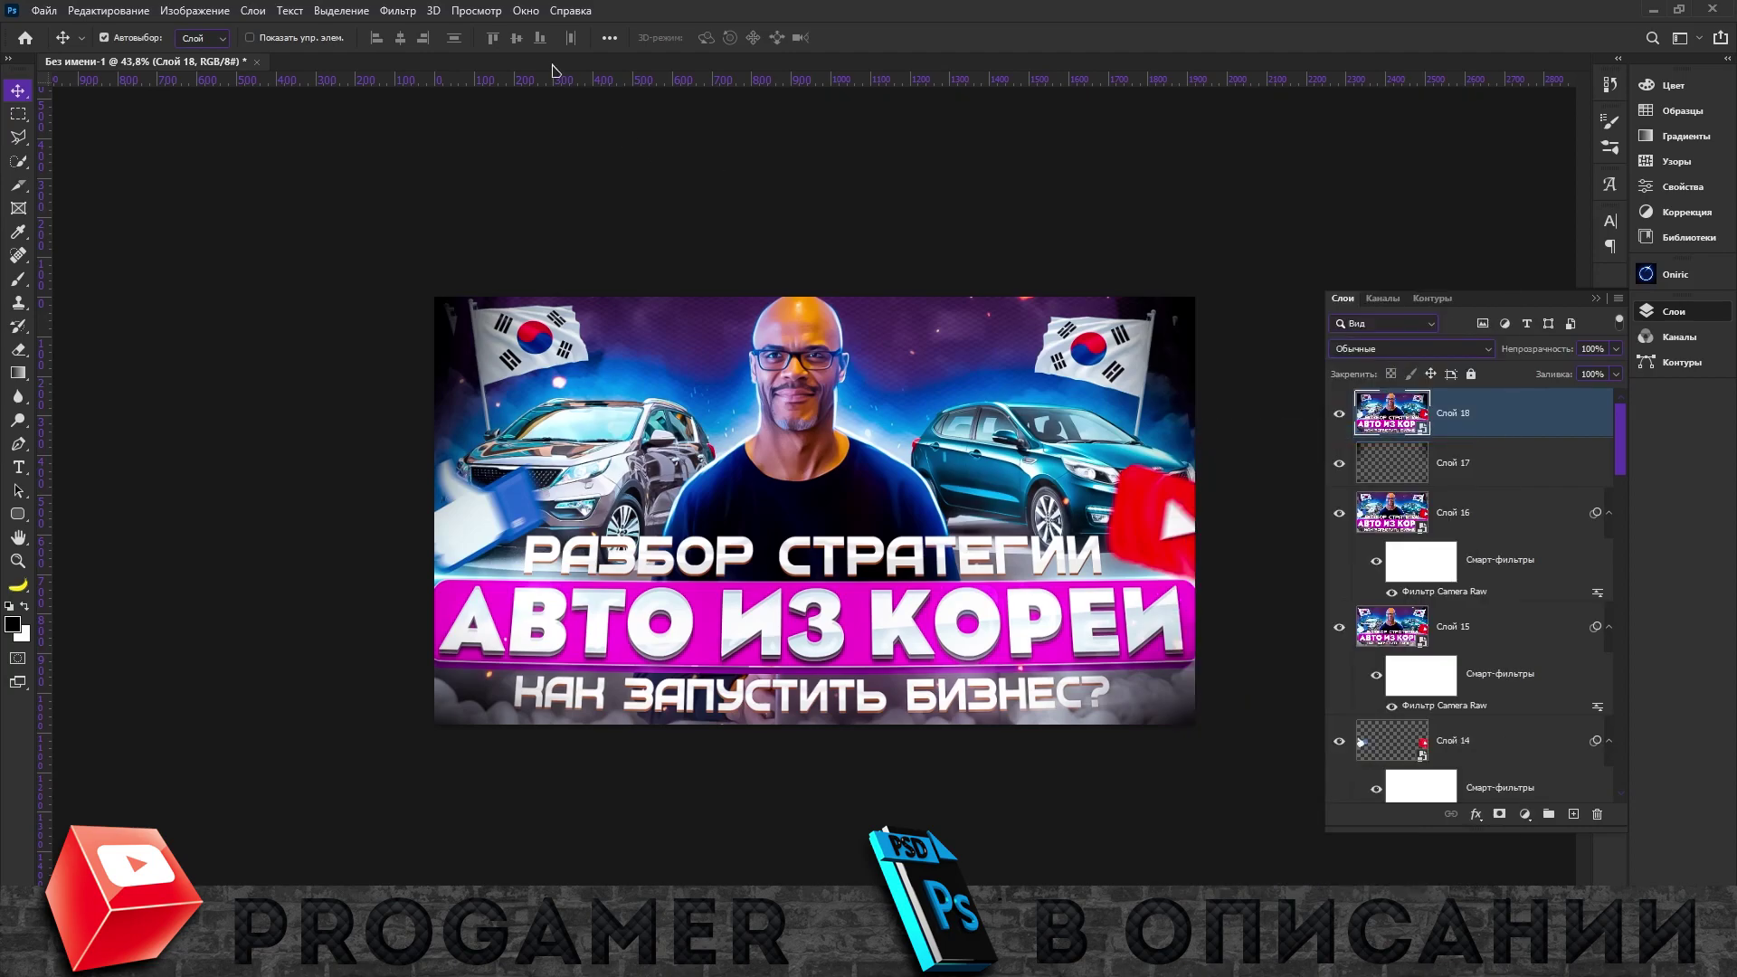
click(397, 10)
click(624, 643)
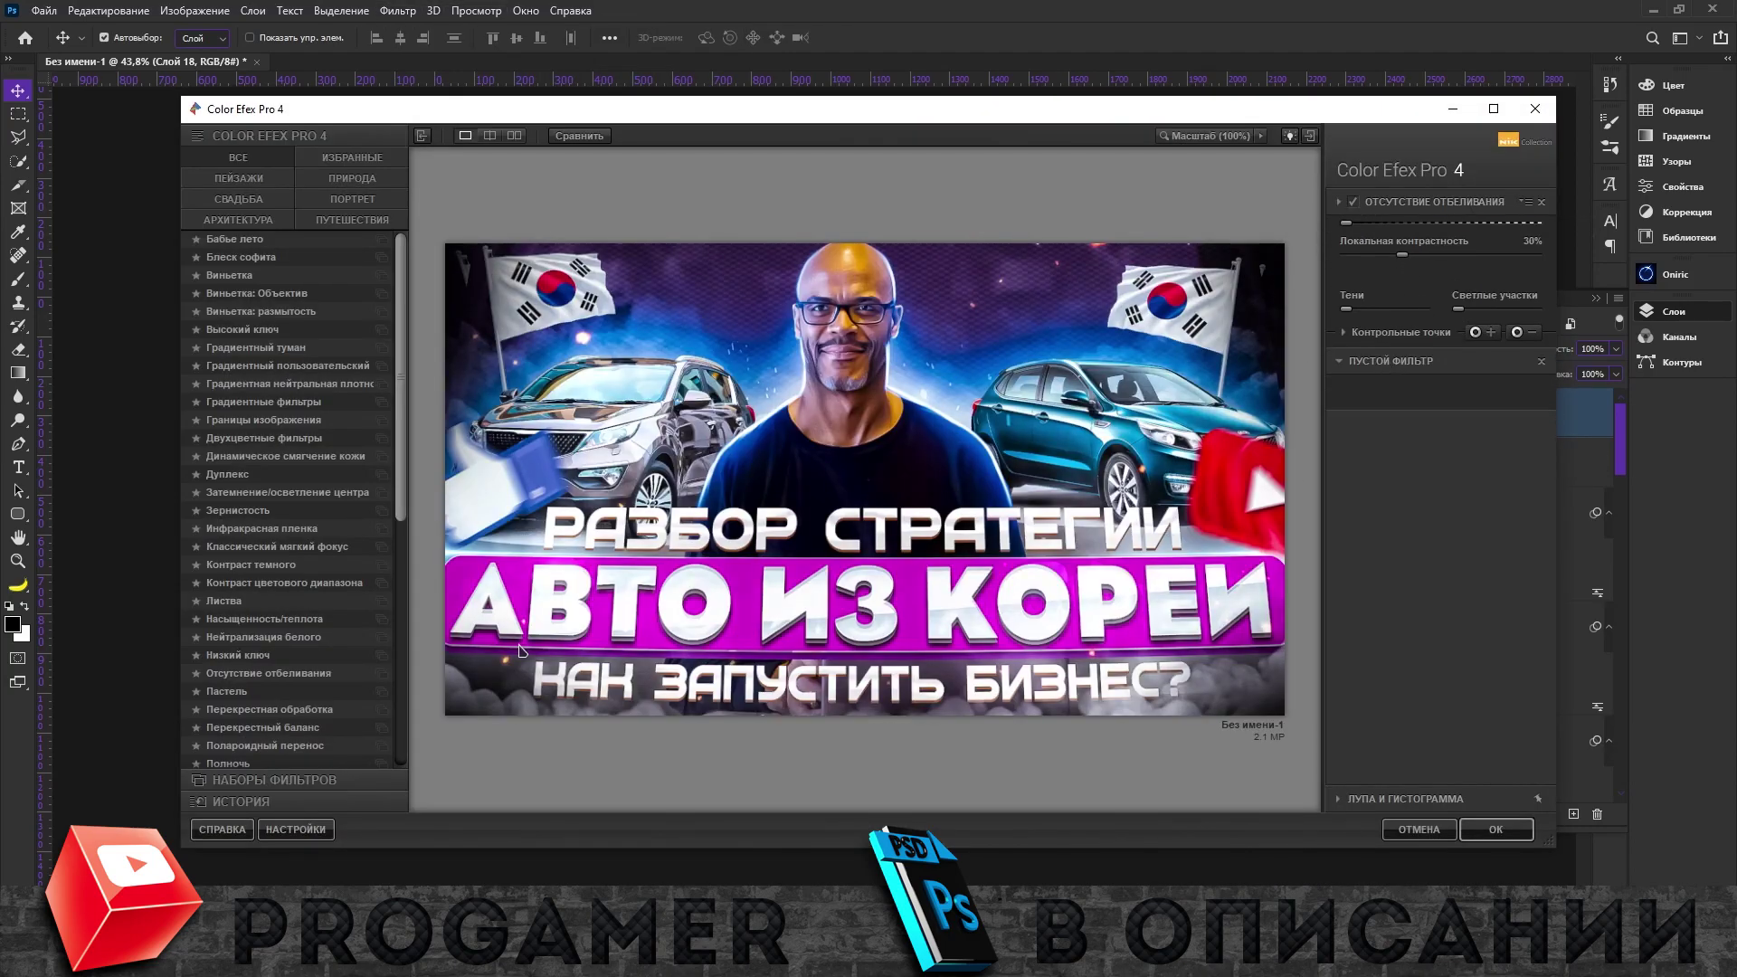
scroll(389, 610, up, 5)
click(263, 528)
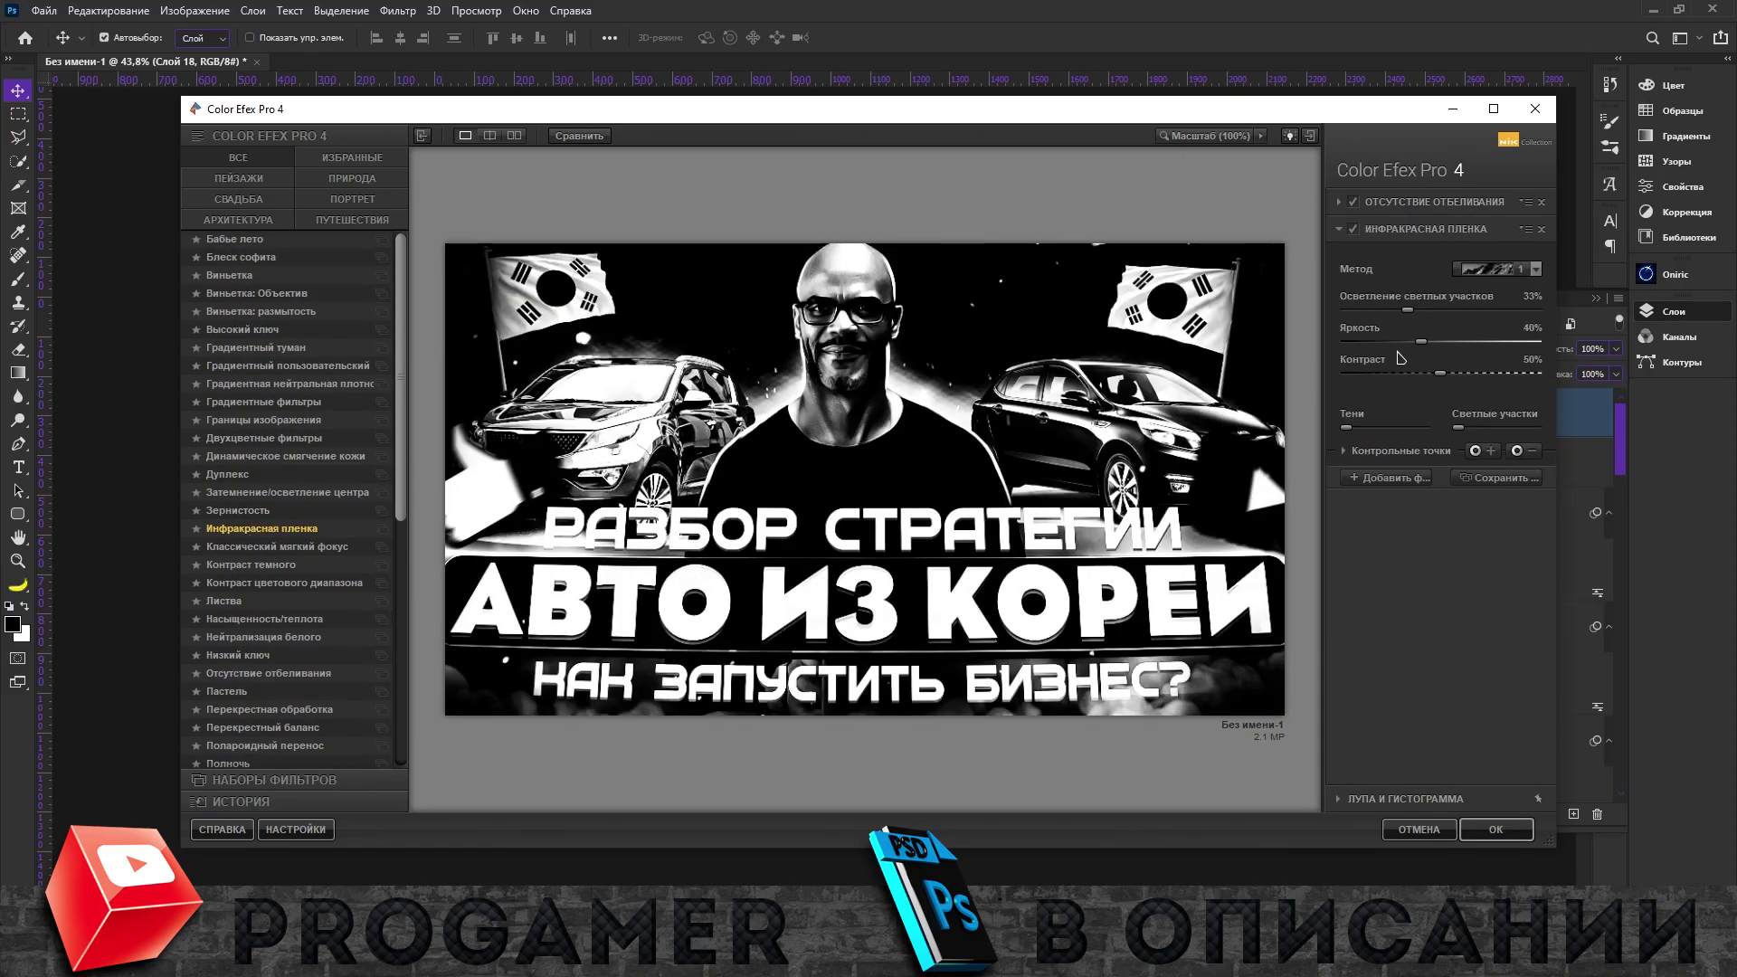
click(1347, 373)
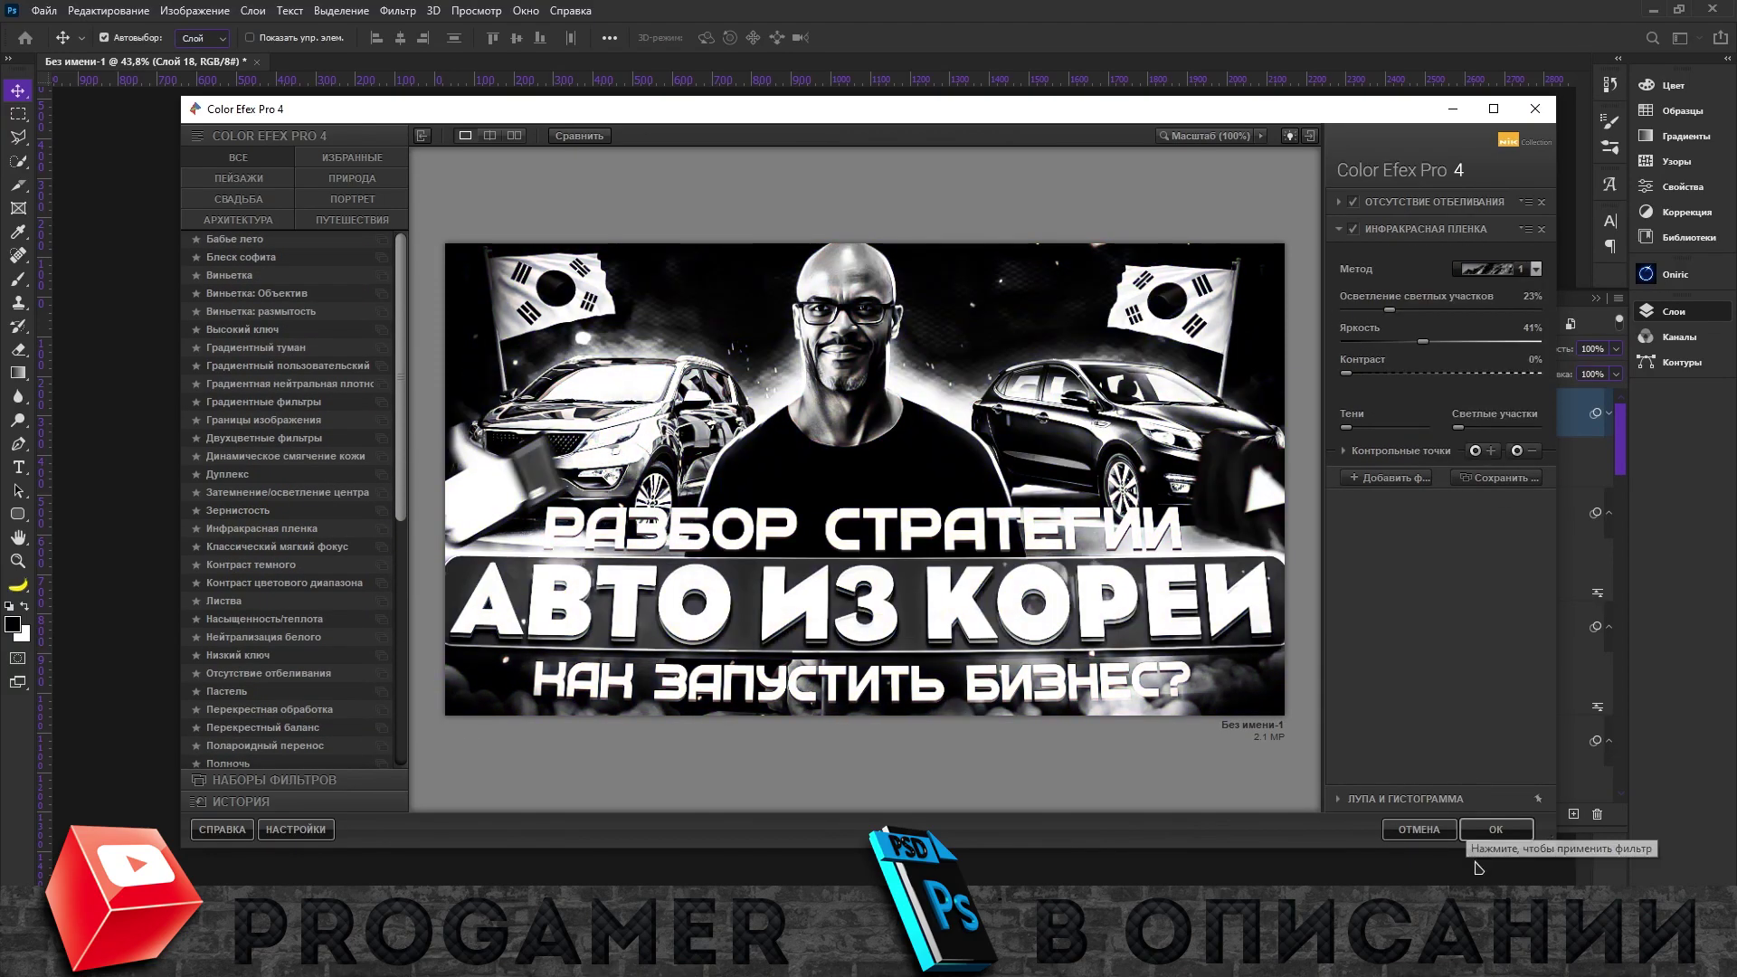
click(1542, 229)
scroll(344, 496, down, 1)
click(269, 655)
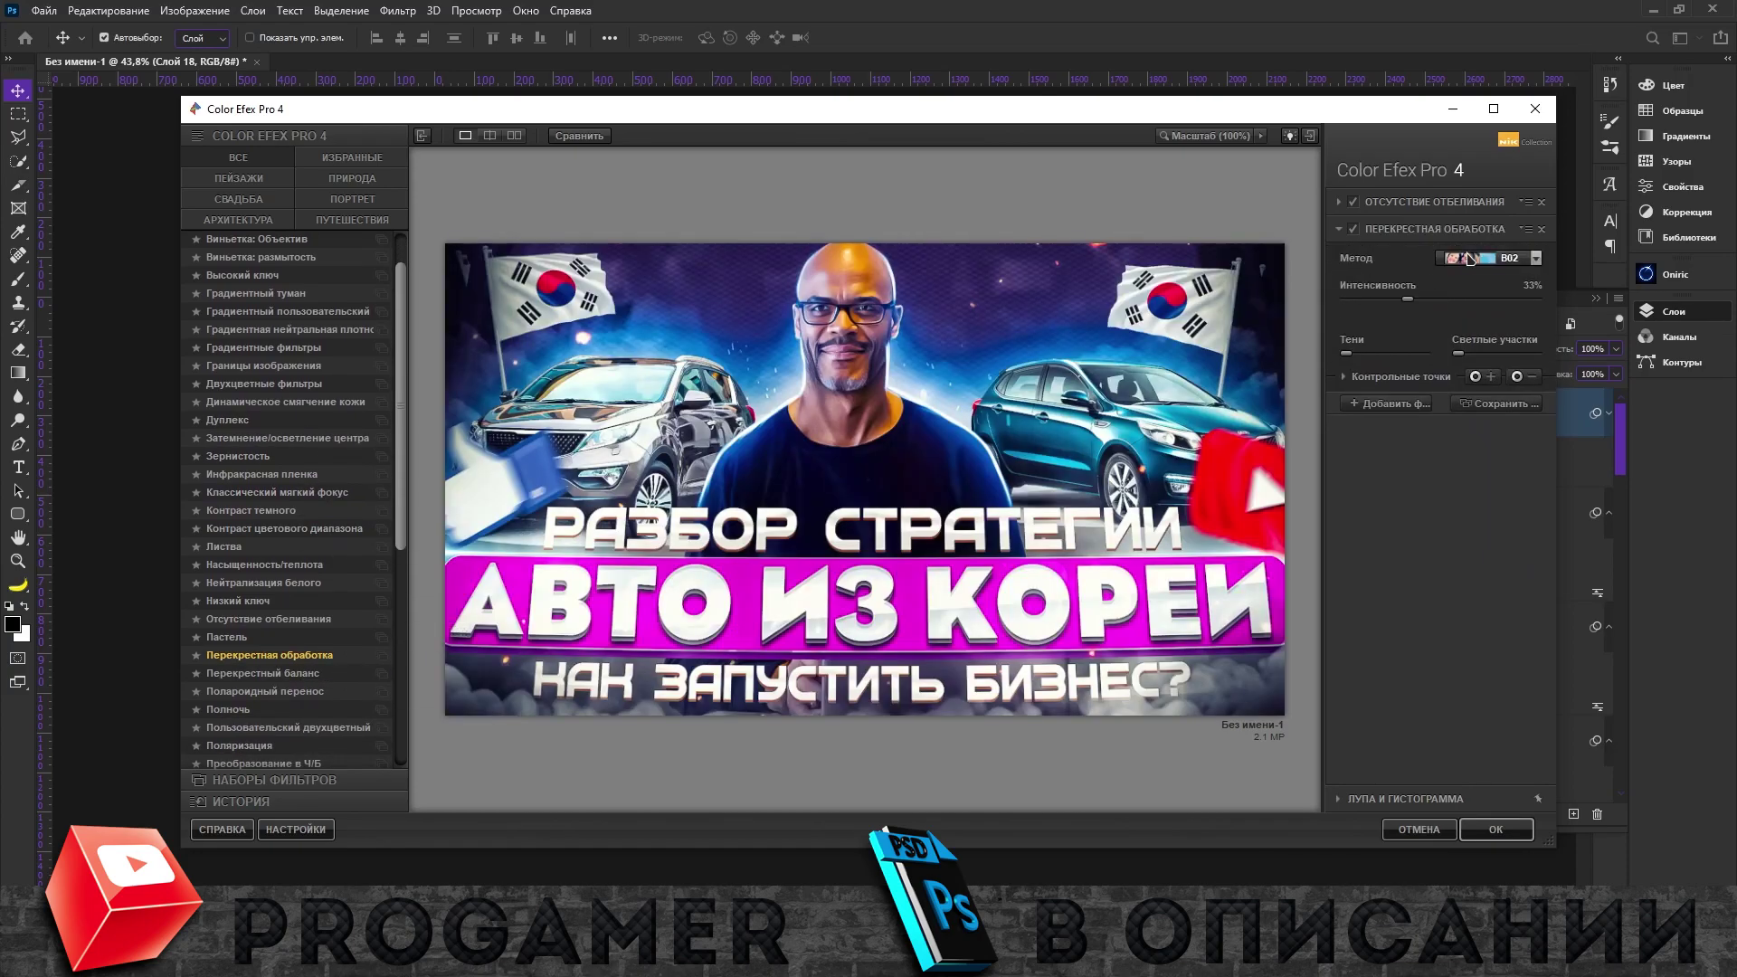
click(1536, 269)
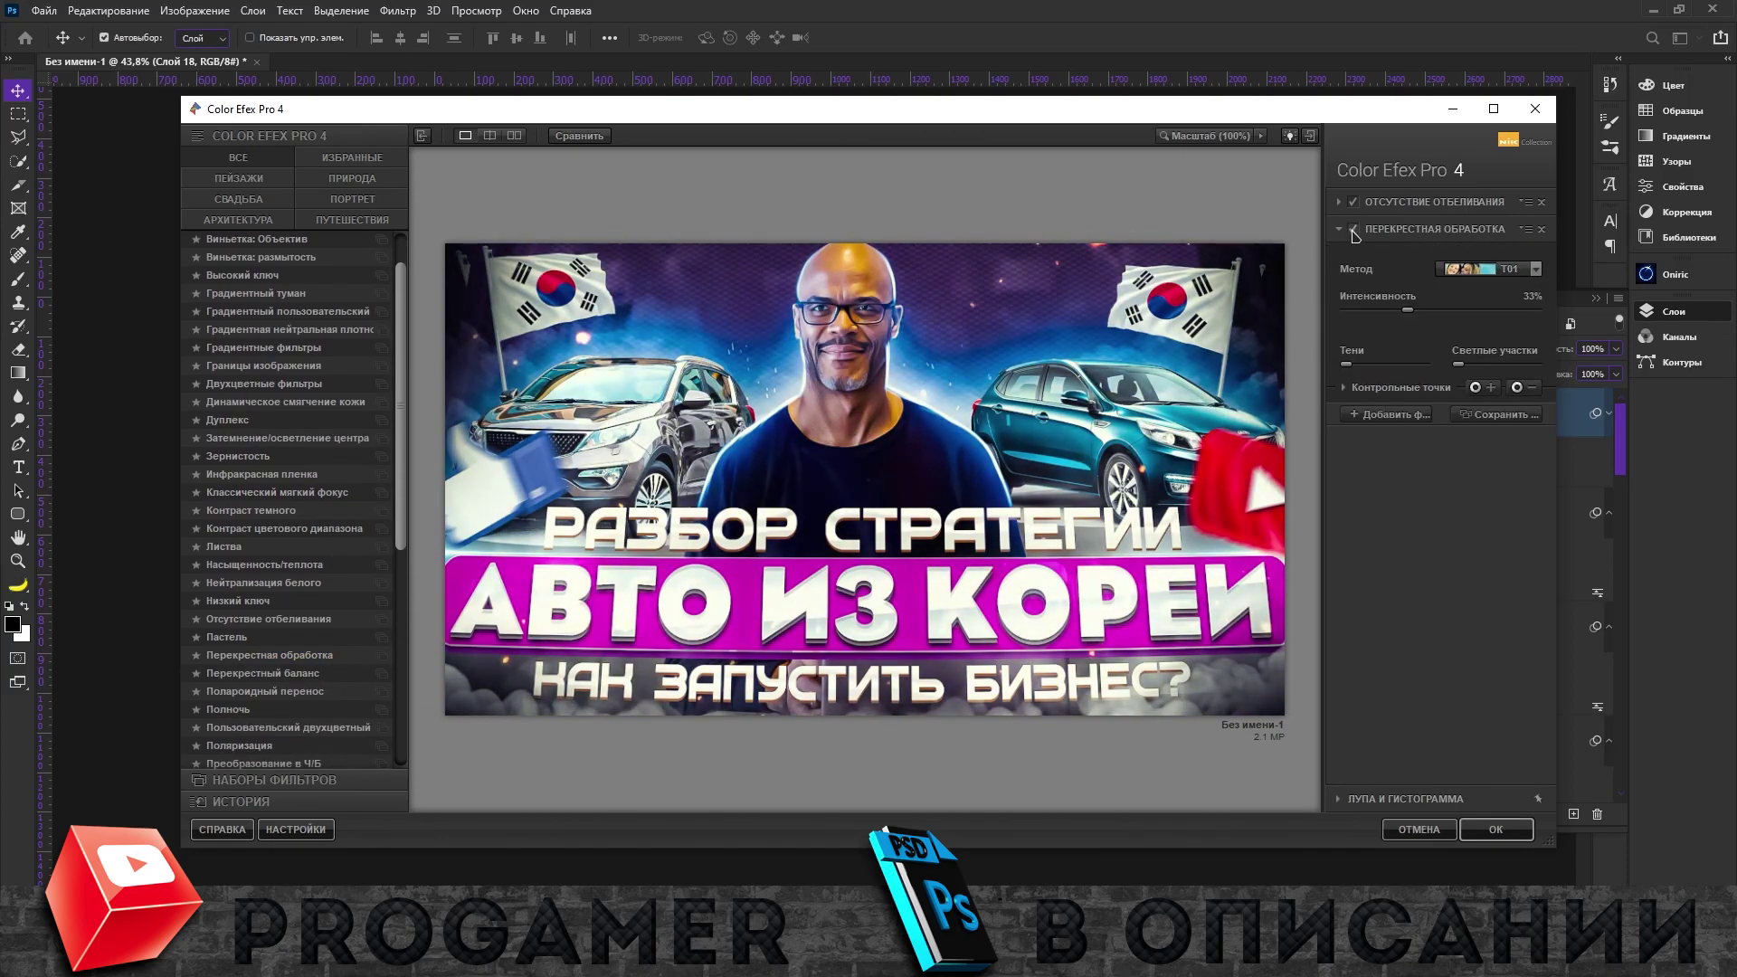
key(Return)
Stamp all visible layers into a new layer, add a layer mask, and select the Brush.
key(ctrl+shift+alt+e)
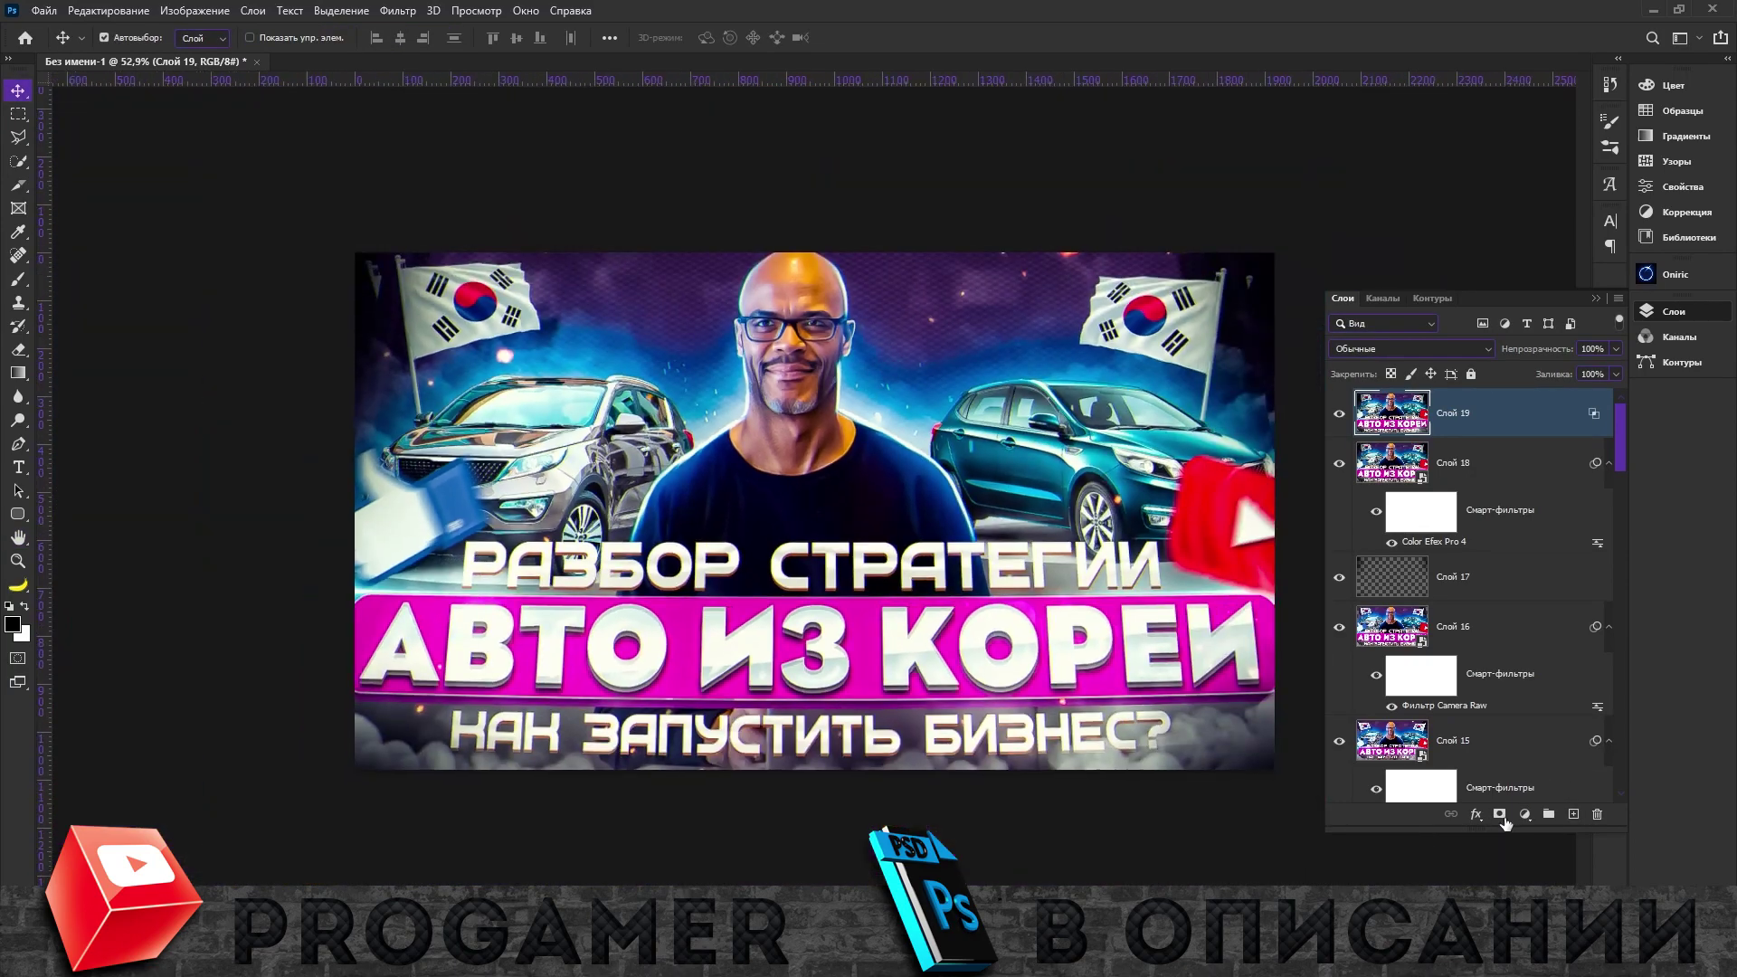
click(1500, 815)
key(b)
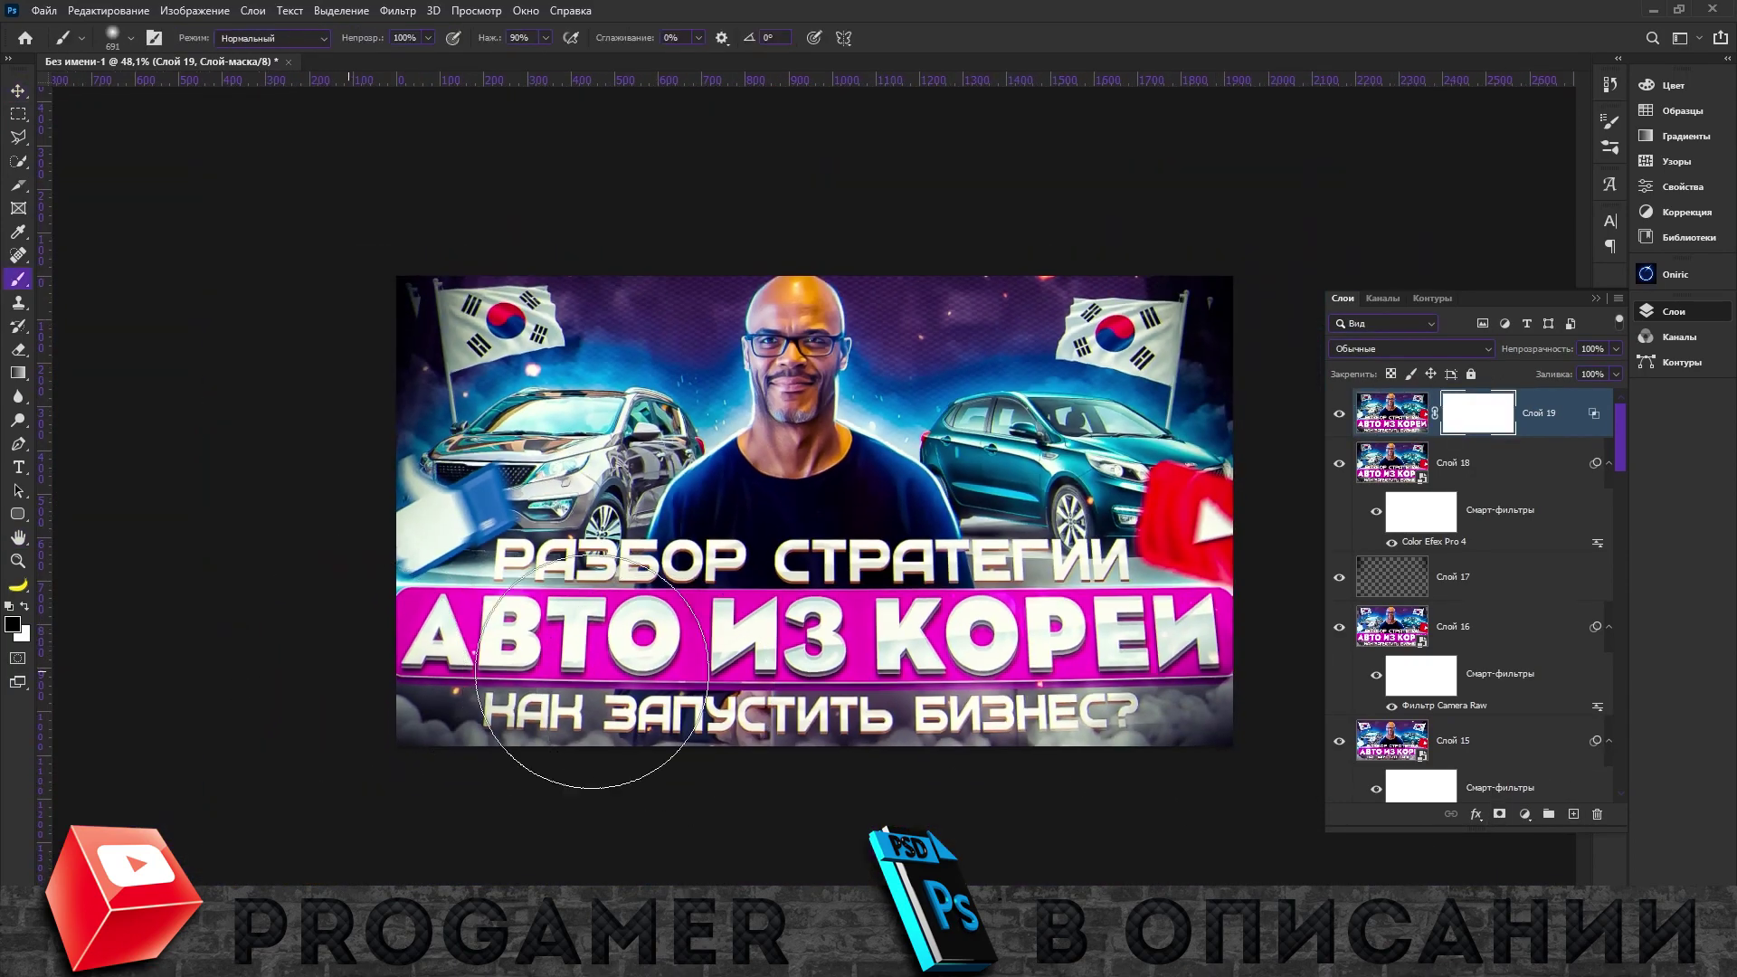